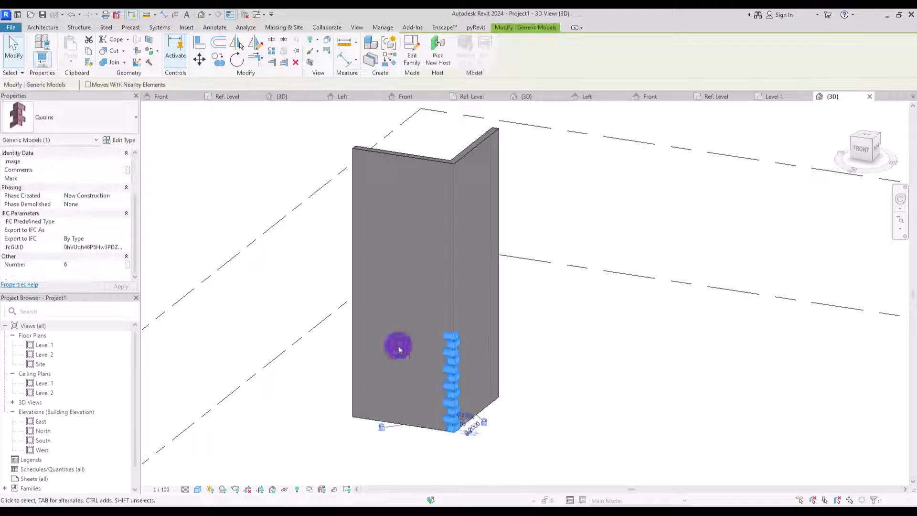
Increase the Number of the selected corner quoins to 9, and finally to 15.
left_click(121, 266)
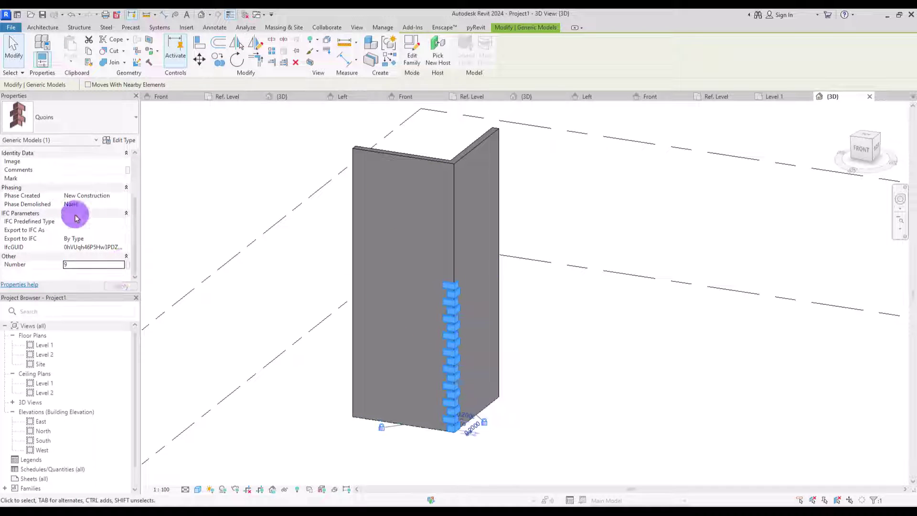
left_click(122, 264)
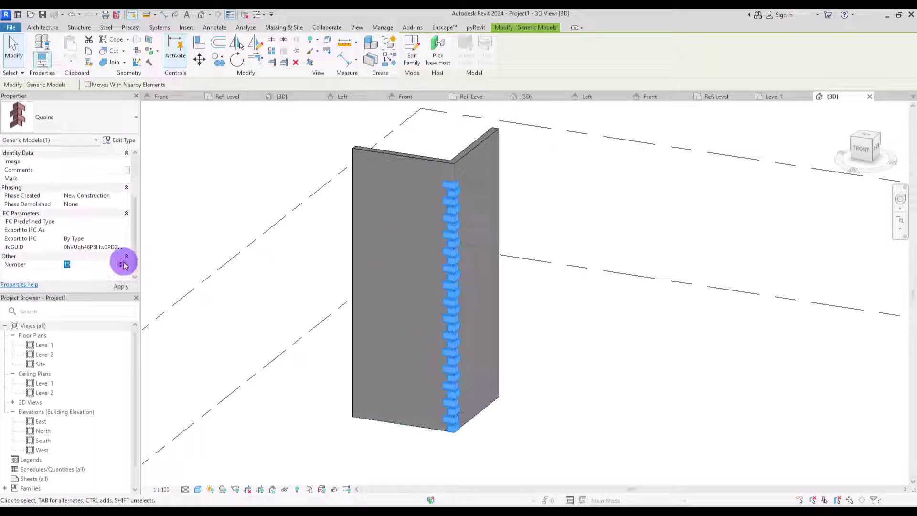
left_click(293, 318)
middle_click_drag(293, 317, 563, 276, "shift")
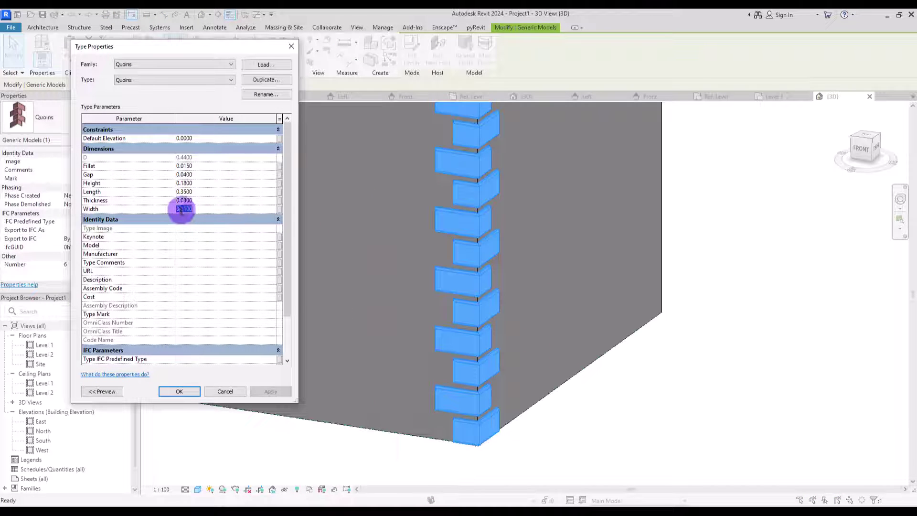
Set the Quoins type's Width to 0.25 and apply the change.
left_click(234, 208)
type("0.25")
left_click(270, 391)
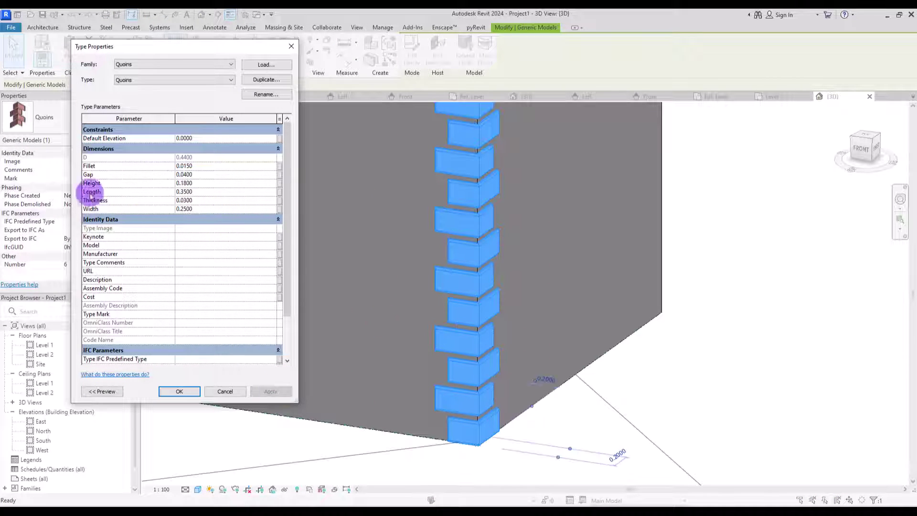
Set the Quoins type's Length to 0.38 and its Thickness to 0.04, applying each change.
left_click_drag(183, 191, 230, 197)
type("8")
left_click(271, 391)
type("4")
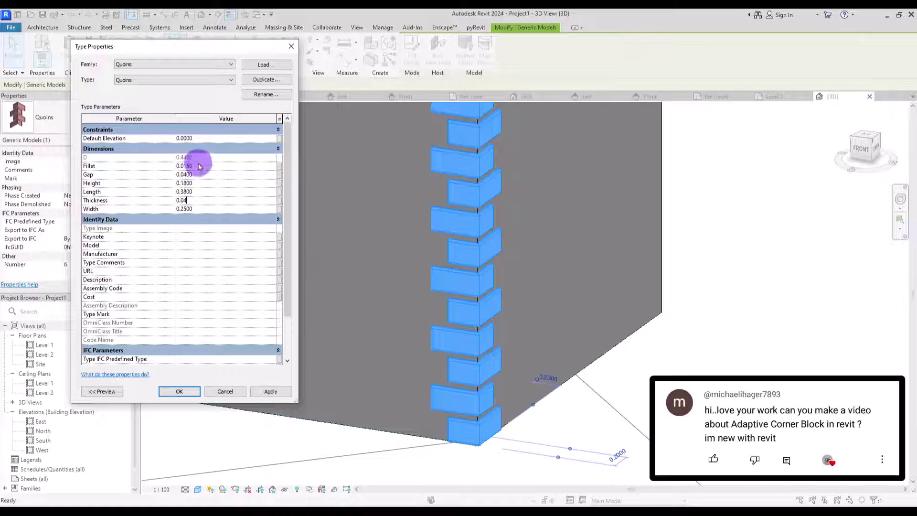
left_click(273, 393)
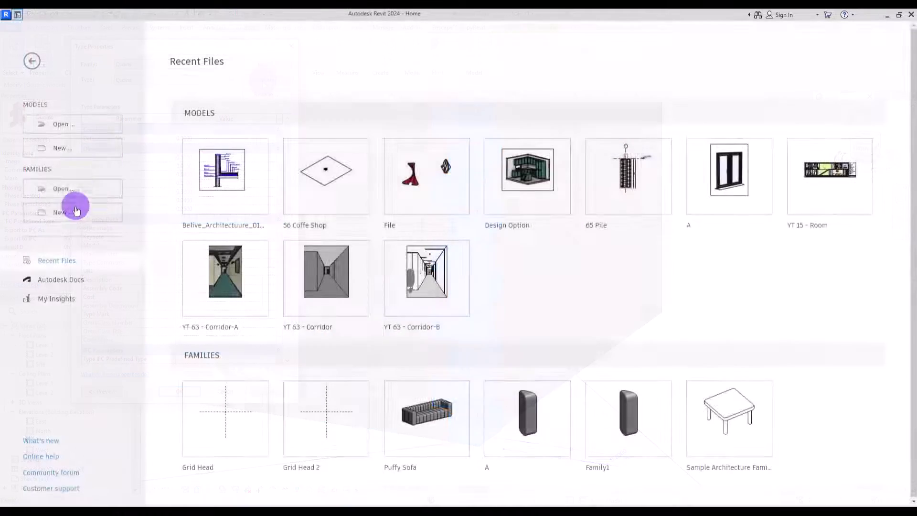
Create a new Generic Models family and draw reference planes about 0.08 right of and 0.09 below the plan's centre planes.
left_click(71, 204)
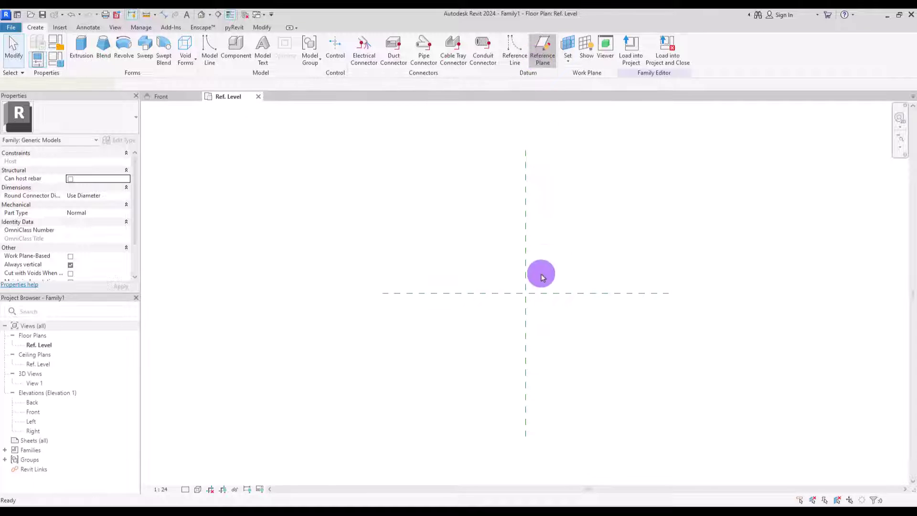
left_click(532, 252)
left_click(530, 326)
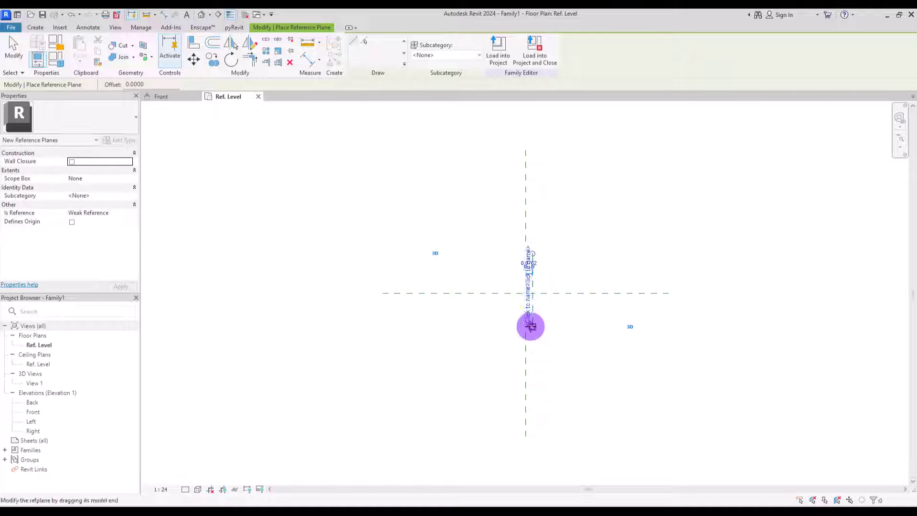
left_click(484, 301)
left_click(553, 301)
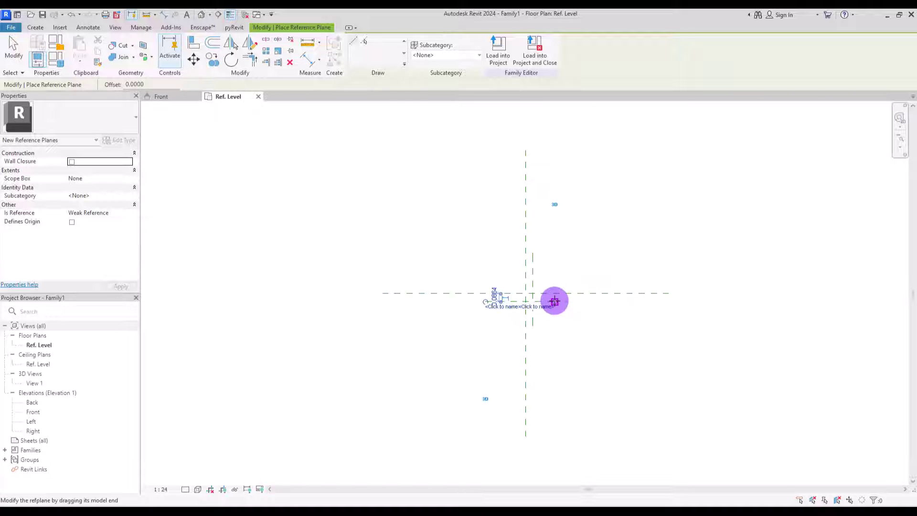
Draw a horizontal reference plane about 0.38 above the lower offset plane and a vertical one about 0.37 left of the right offset plane.
left_click(512, 264)
left_click(565, 264)
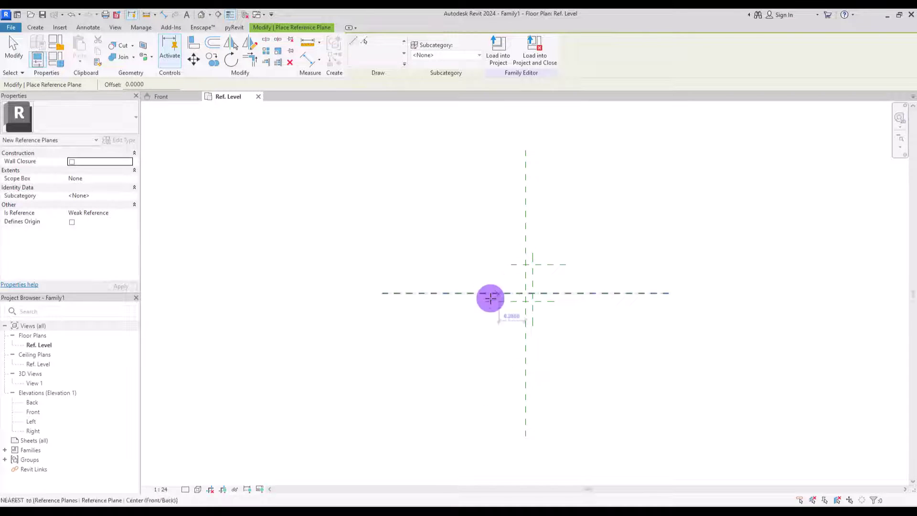
left_click(498, 275)
left_click(498, 326)
key("Escape")
key("Escape")
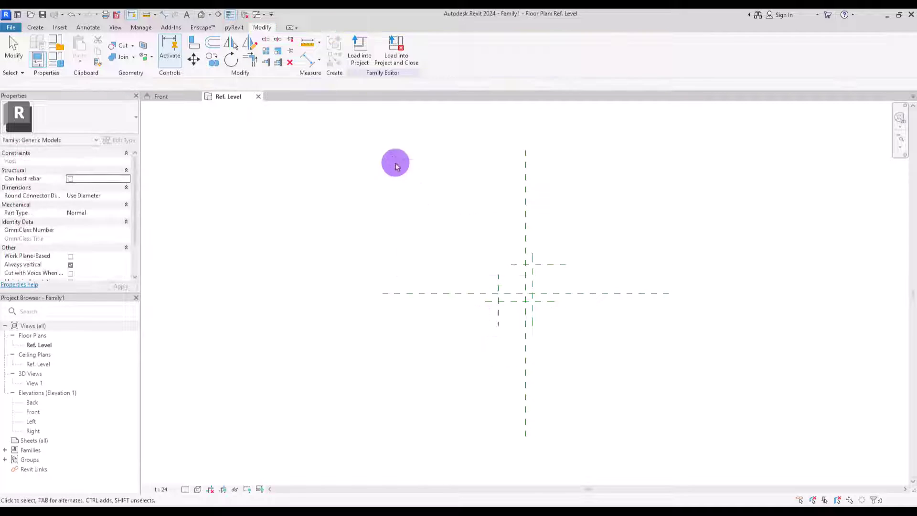
Add aligned dimensions from the vertical and horizontal centre planes to their nearest offset reference planes.
left_click(307, 59)
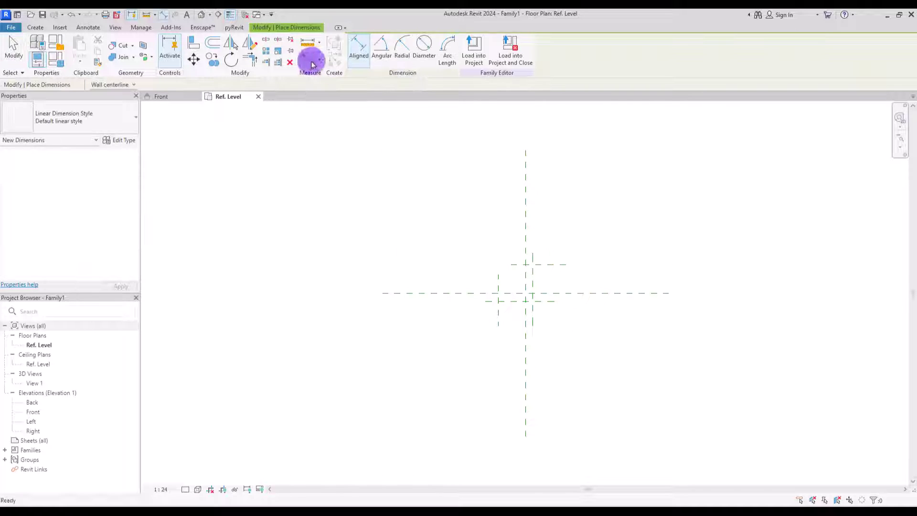
left_click(523, 215)
left_click(533, 286)
left_click(542, 244)
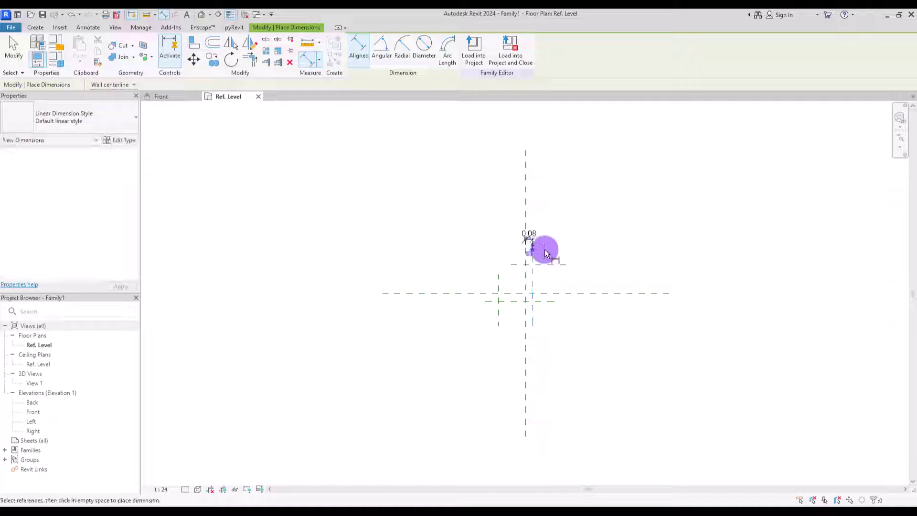
left_click(507, 296)
left_click(502, 301)
left_click(461, 306)
key("Escape")
key("Escape")
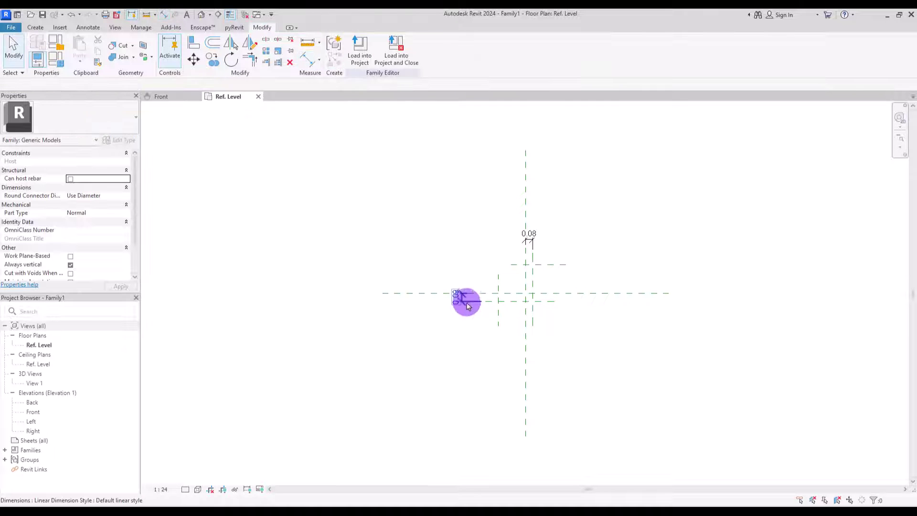
Label both small offset dimensions with a new type parameter named Th.
left_click(467, 306)
left_click(529, 241, "ctrl")
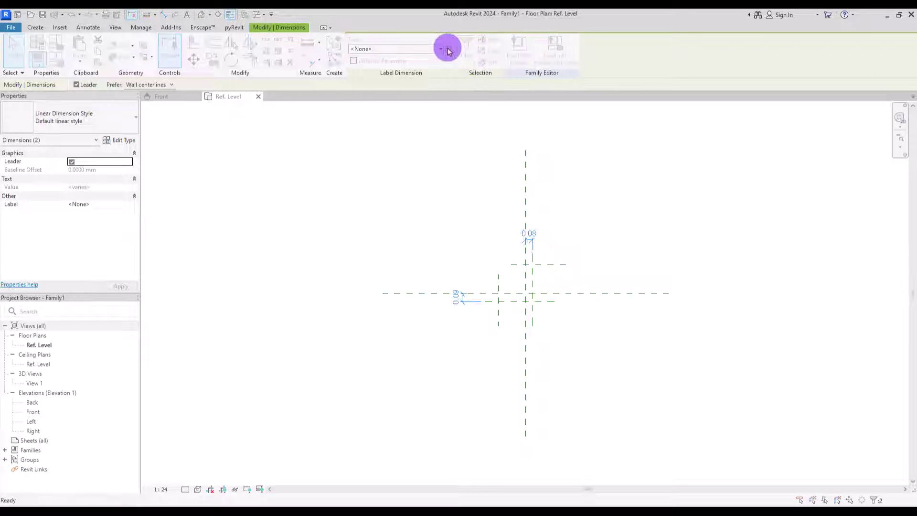
left_click(448, 50)
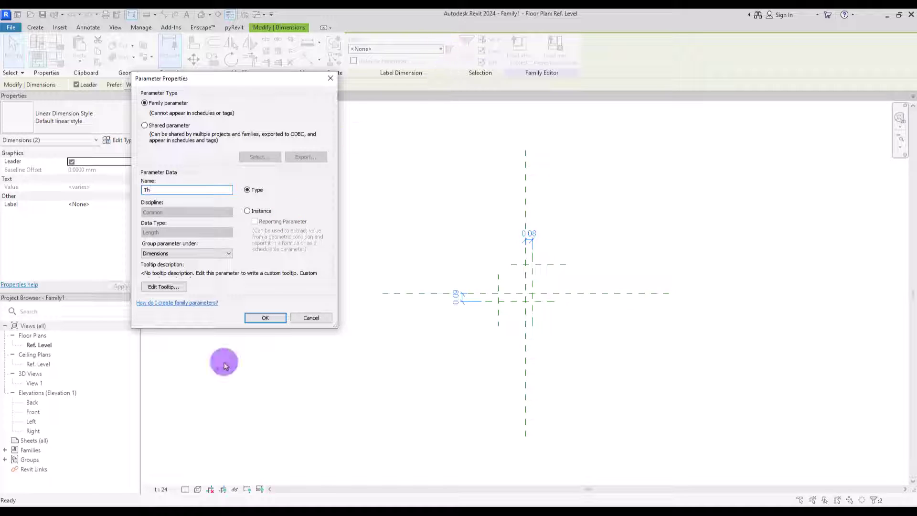
left_click(263, 317)
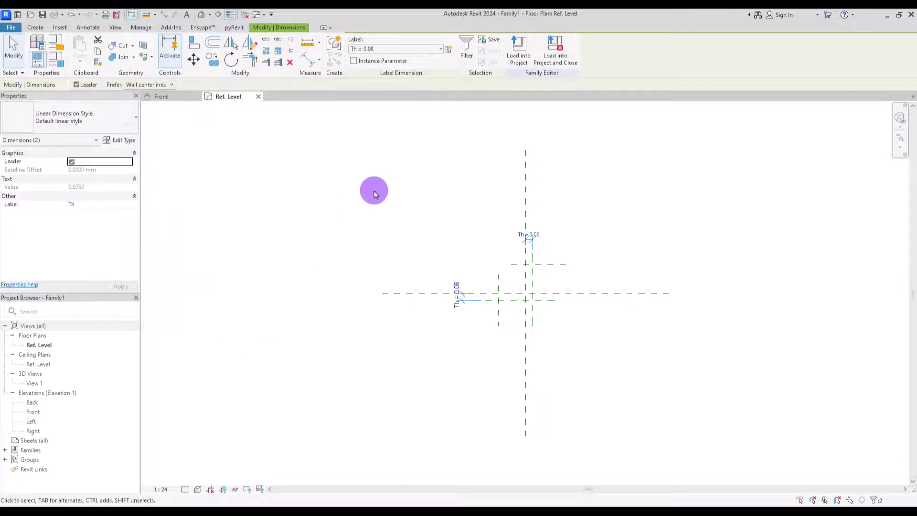
Dimension the spacing between the two outer horizontal reference planes and between the two outer vertical ones.
left_click(309, 58)
left_click(538, 265)
left_click(540, 301)
left_click(588, 369)
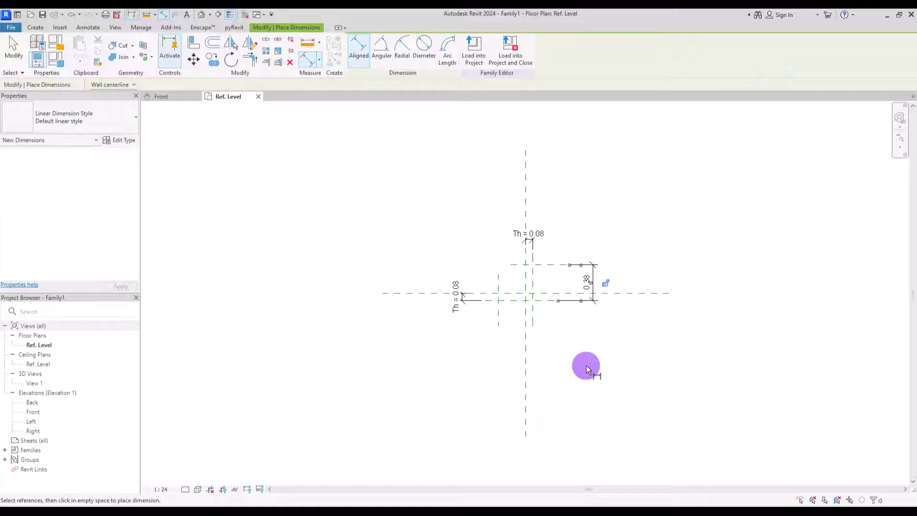
left_click(498, 325)
left_click(533, 323)
left_click(558, 364)
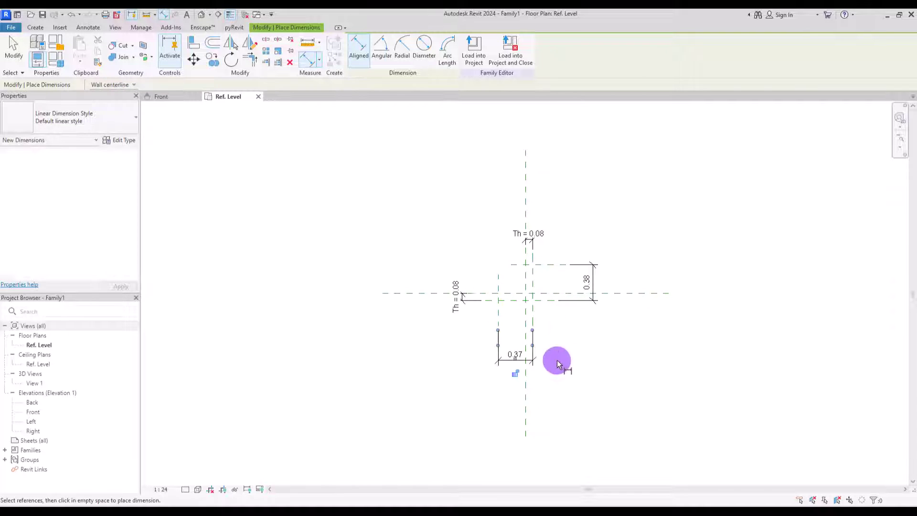
key("Escape")
Label the dimension between the outer horizontal reference planes with a new type parameter named L.
left_click(592, 279)
left_click(449, 52)
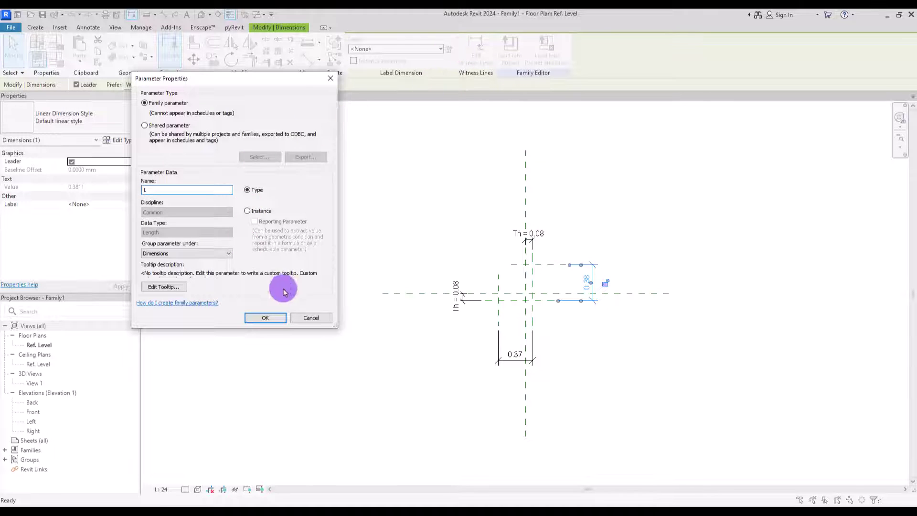
left_click(276, 317)
Label the dimension between the outer vertical reference planes with a new type parameter named W.
left_click(502, 360)
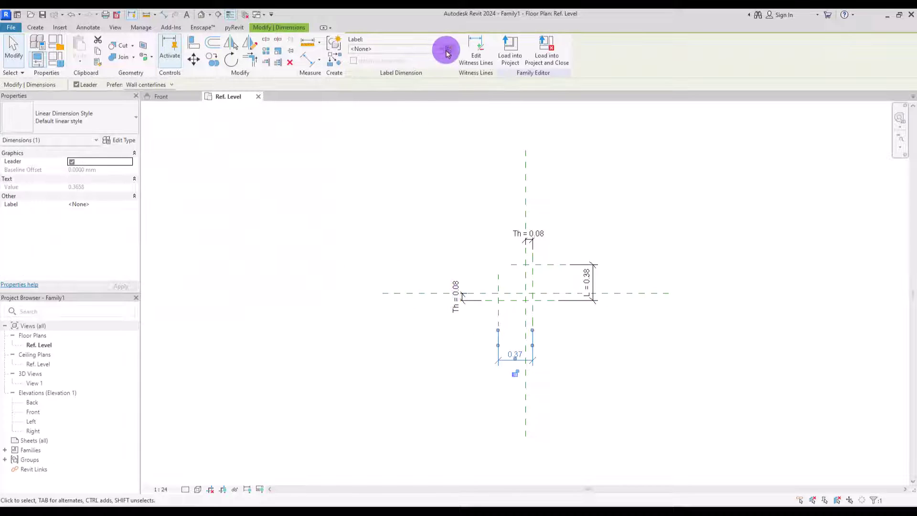
left_click(448, 52)
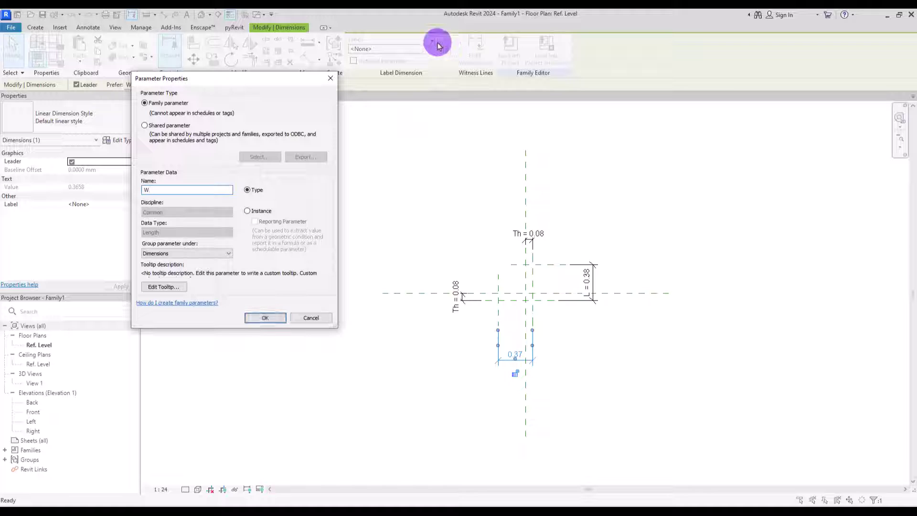
left_click(265, 318)
left_click(339, 219)
Sketch a closed L-shaped extrusion profile through the reference plane intersections, with both legs Th thick.
scroll(562, 292, "up", 3)
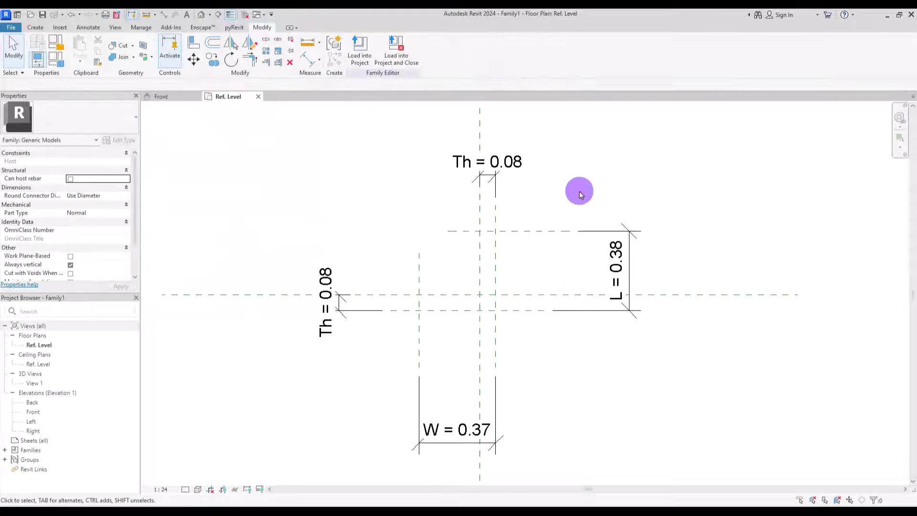
left_click(81, 48)
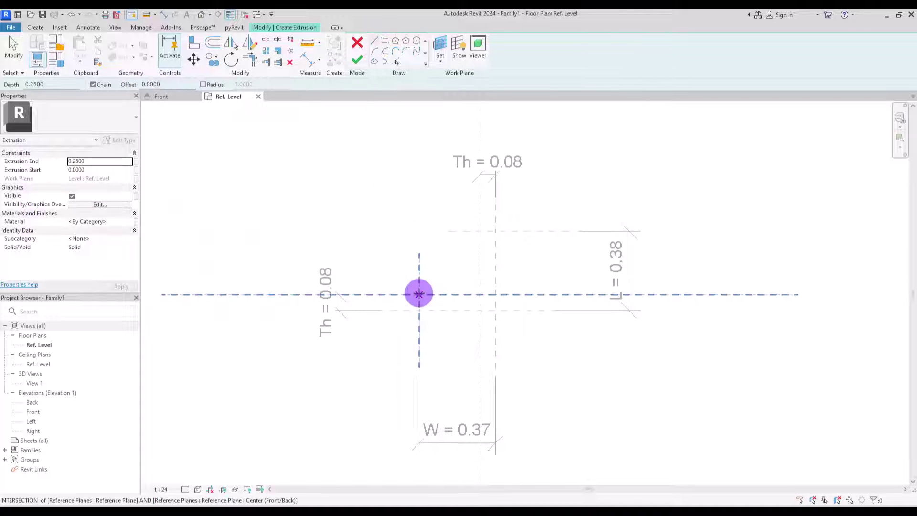
left_click(479, 295)
left_click(479, 231)
left_click(495, 231)
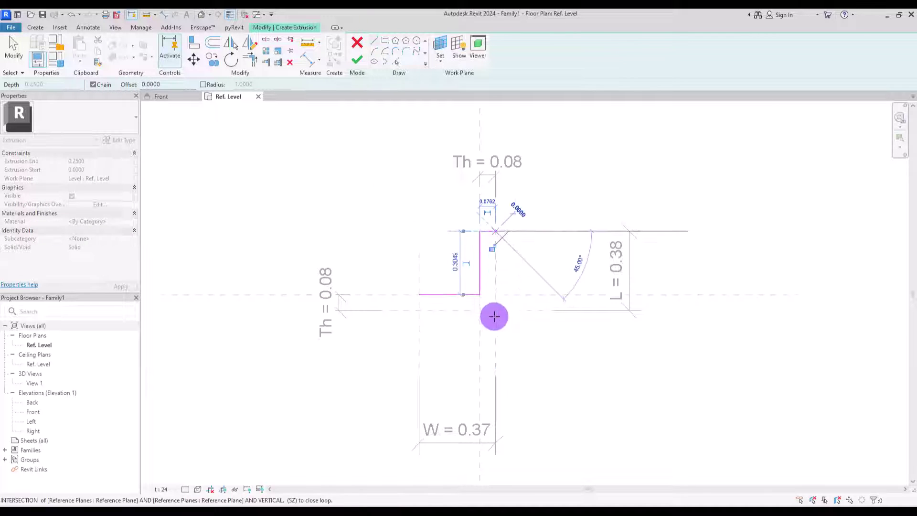
left_click(495, 311)
left_click(419, 311)
left_click(419, 295)
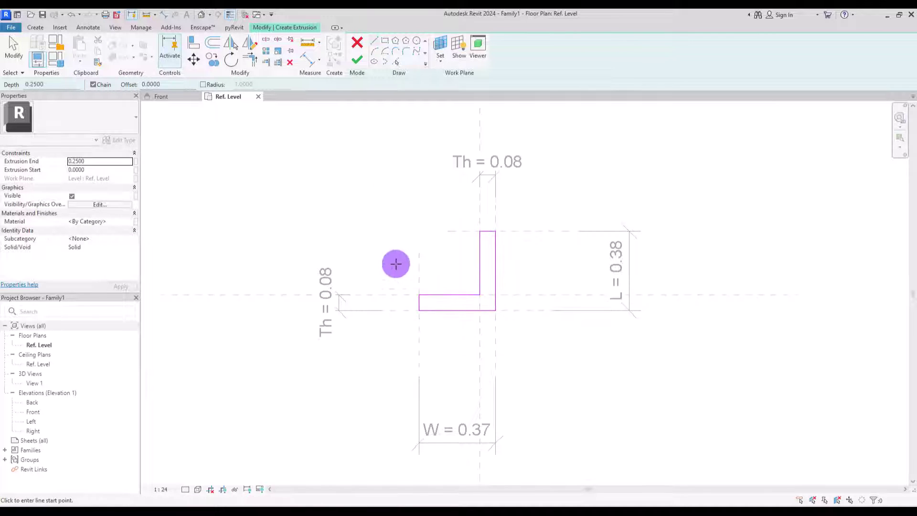
Align the L-shaped profile's edges with the surrounding reference planes and finish the extrusion.
left_click(193, 43)
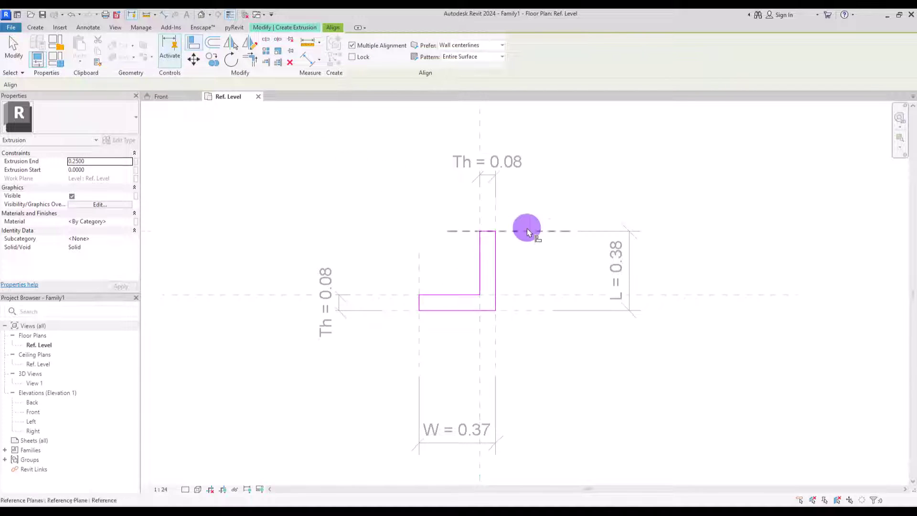
left_click(496, 249)
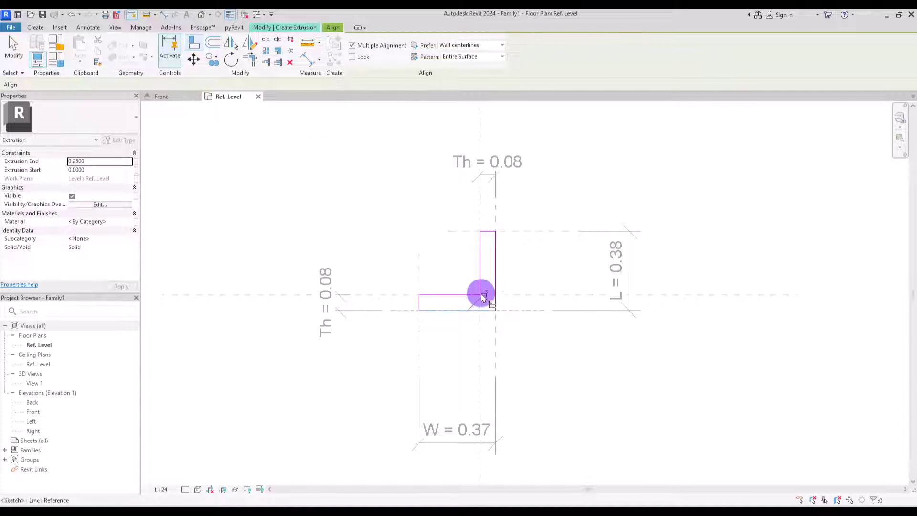
left_click(418, 301)
key("Escape")
key("Escape")
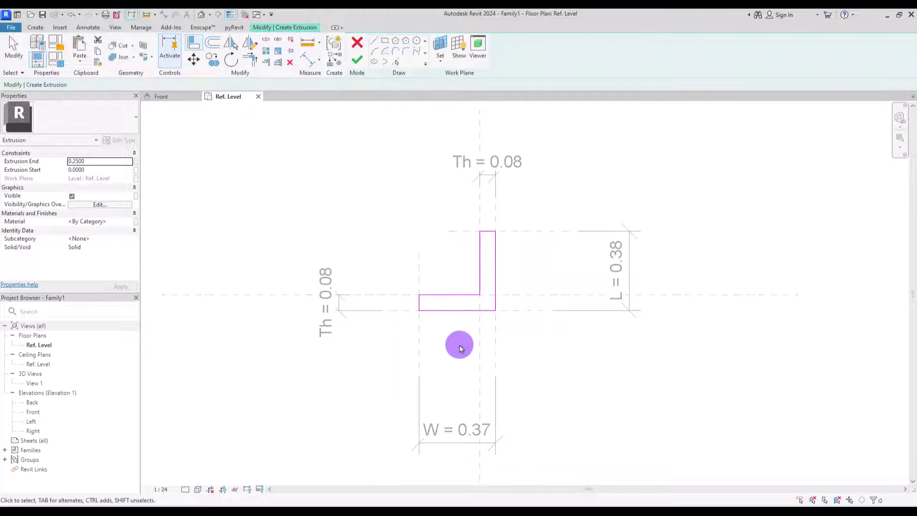
left_click(356, 62)
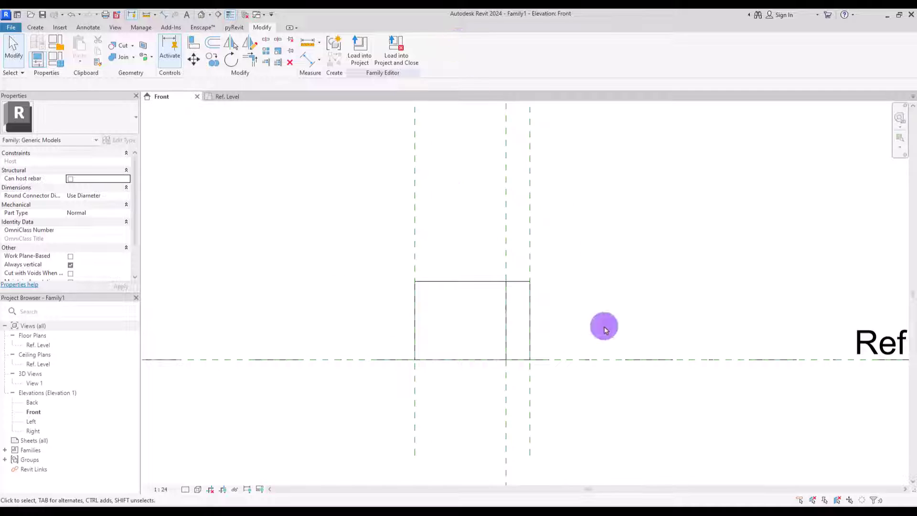
In the Front elevation, draw a horizontal reference plane above the extrusion, about 0.39 over the Ref. Level.
left_click(35, 27)
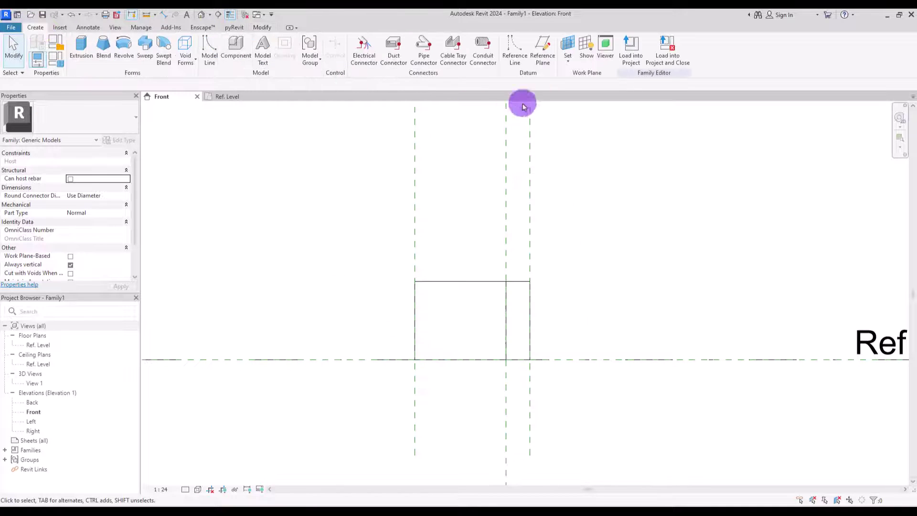
left_click(541, 48)
left_click(277, 239)
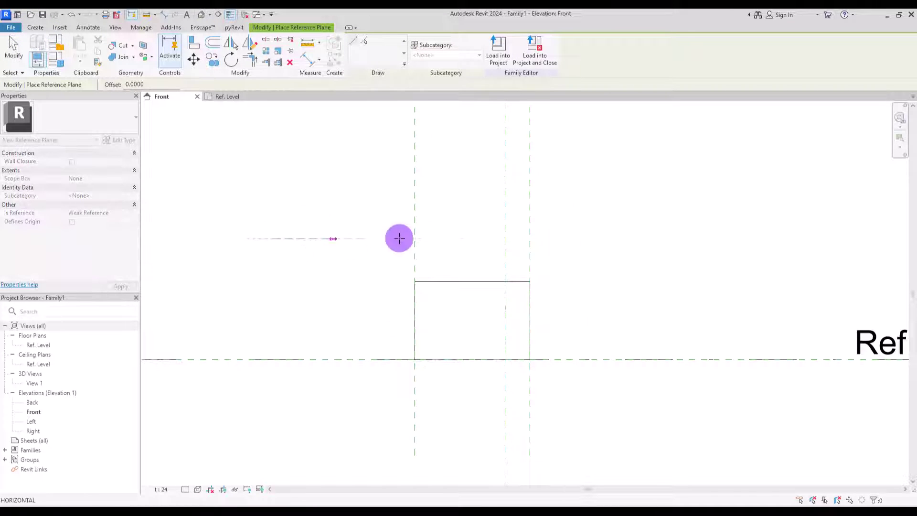
left_click(705, 238)
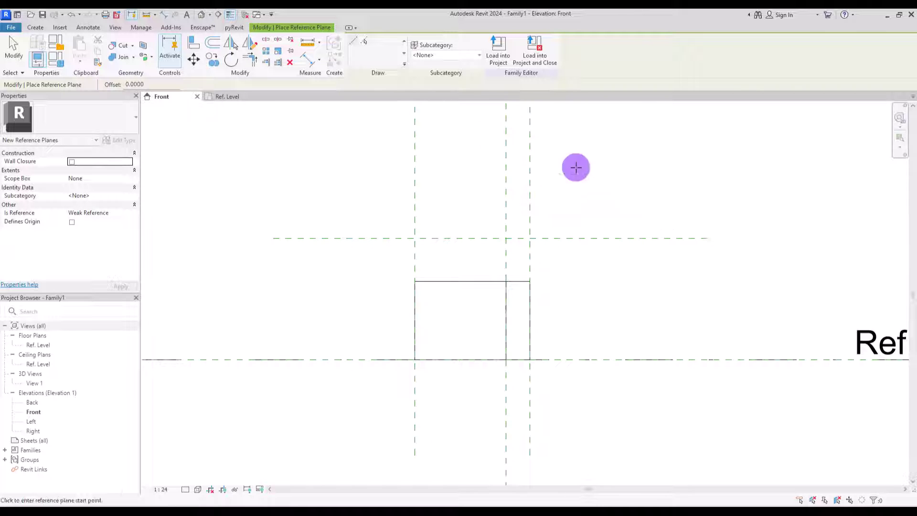
Dimension the height from the Ref. Level to the new horizontal reference plane.
left_click(304, 57)
left_click(342, 237)
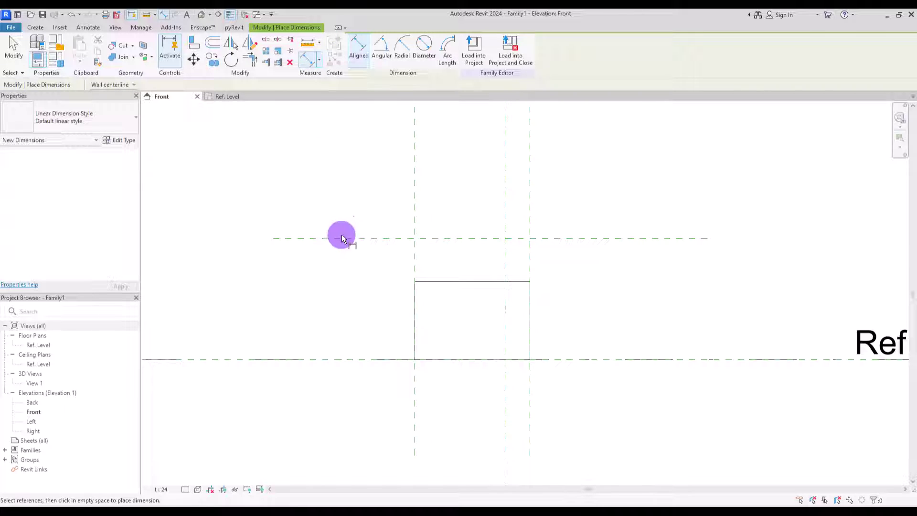
left_click(358, 360)
left_click(346, 411)
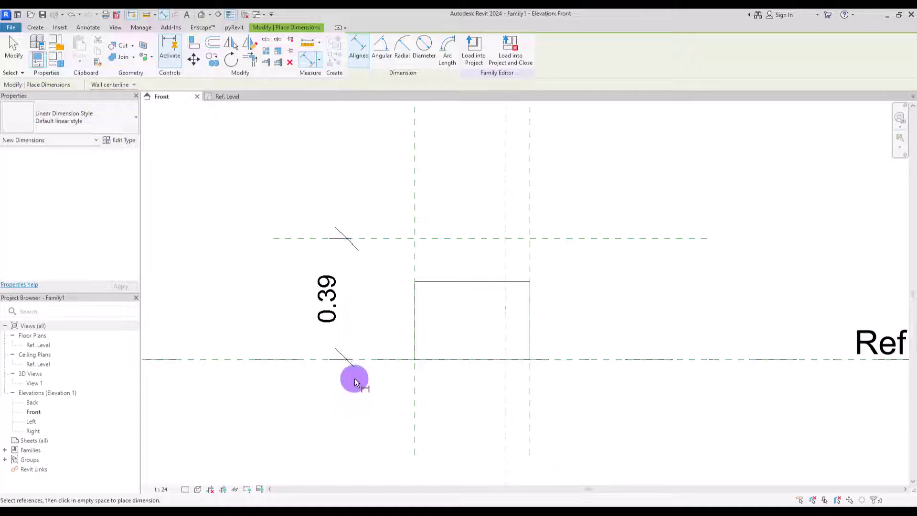
Label the height dimension with a new type parameter named H.
key("Escape")
key("Escape")
left_click(449, 50)
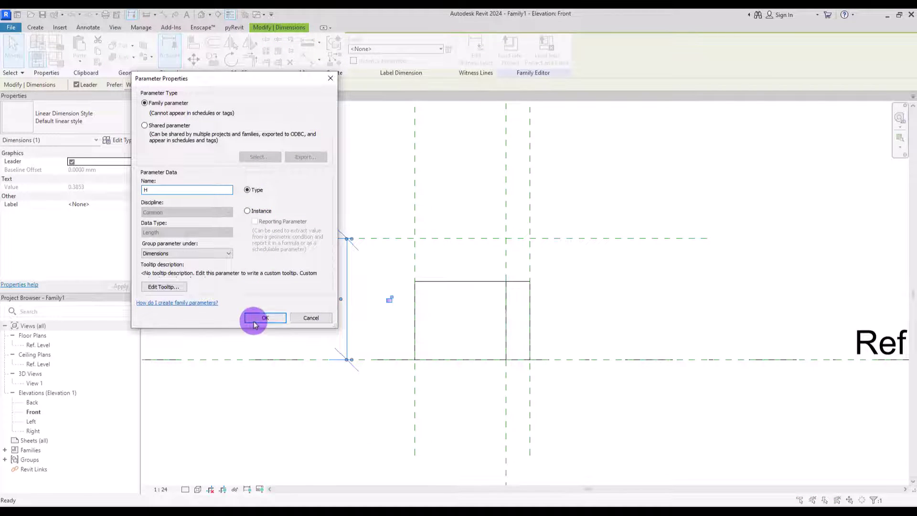
left_click(255, 321)
Align the extrusion's top edge with the upper horizontal reference plane and lock the alignment.
left_click(193, 46)
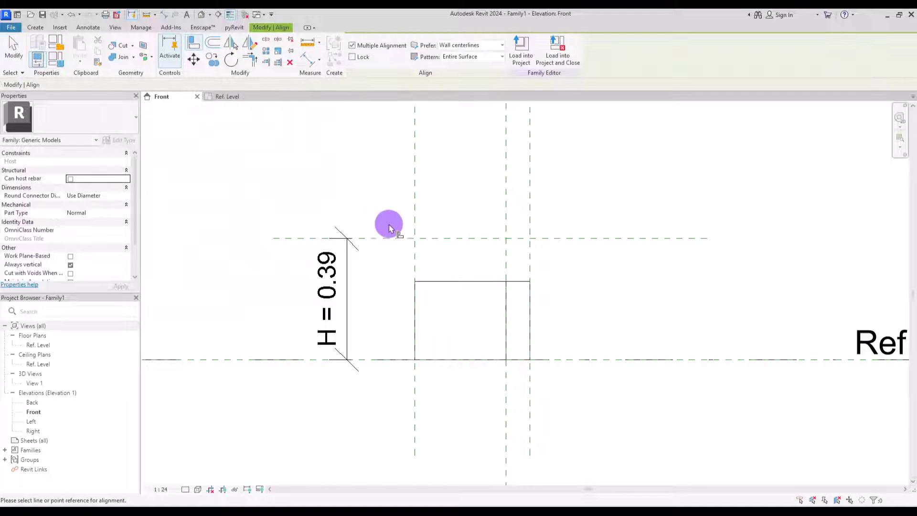
left_click(461, 282)
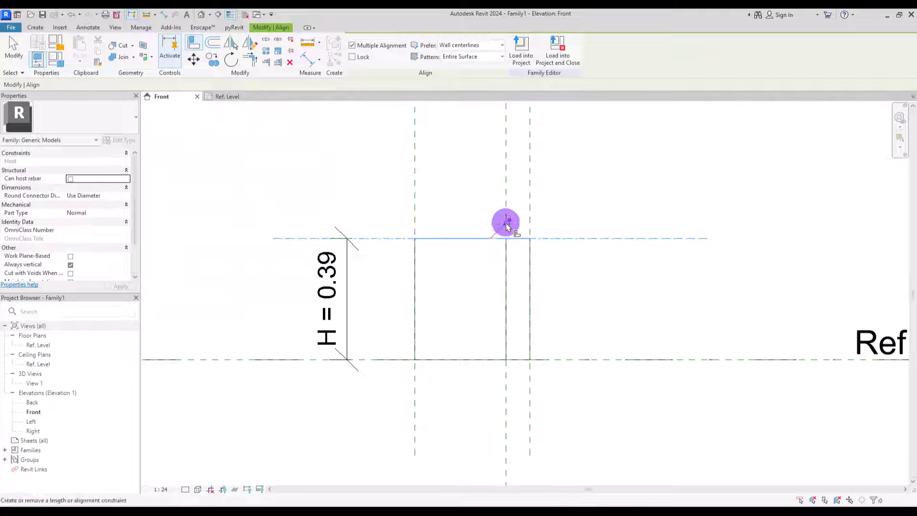
key("Escape")
key("Escape")
Make the upper horizontal reference plane a Strong Reference and change the reference type of the plane at the Ref. Level.
left_click(378, 242)
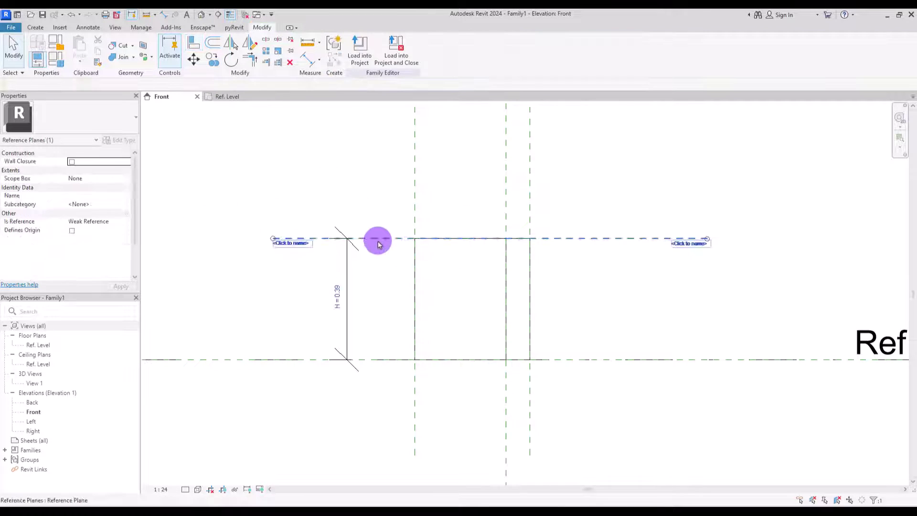
left_click(129, 222)
left_click(78, 235)
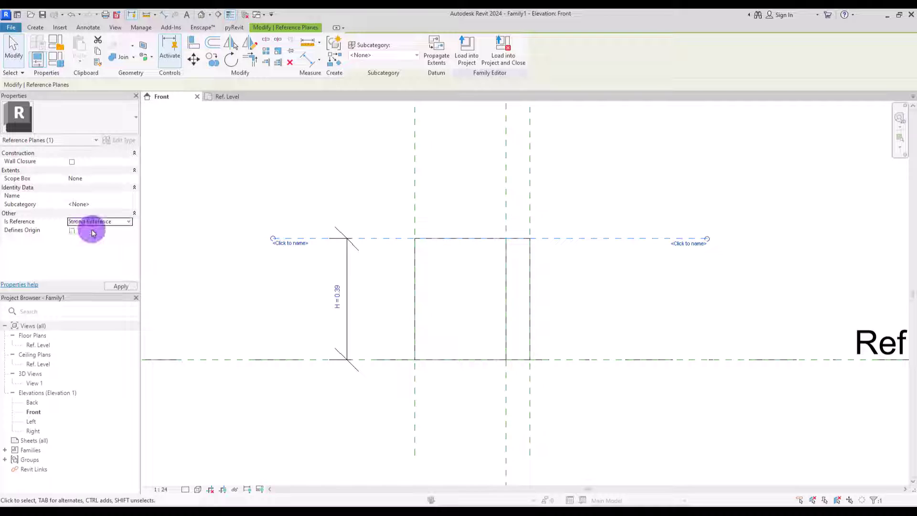
key("Escape")
left_click(302, 360)
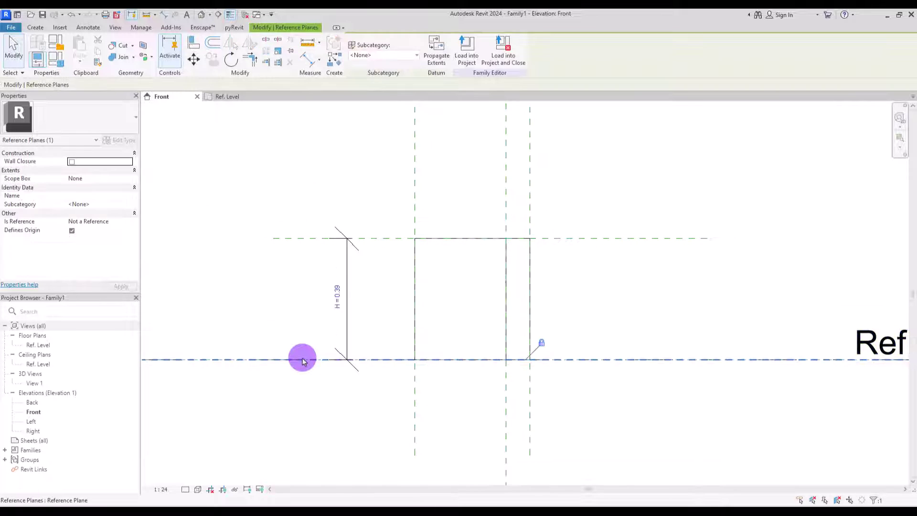
left_click(127, 221)
left_click(120, 231)
left_click(290, 130)
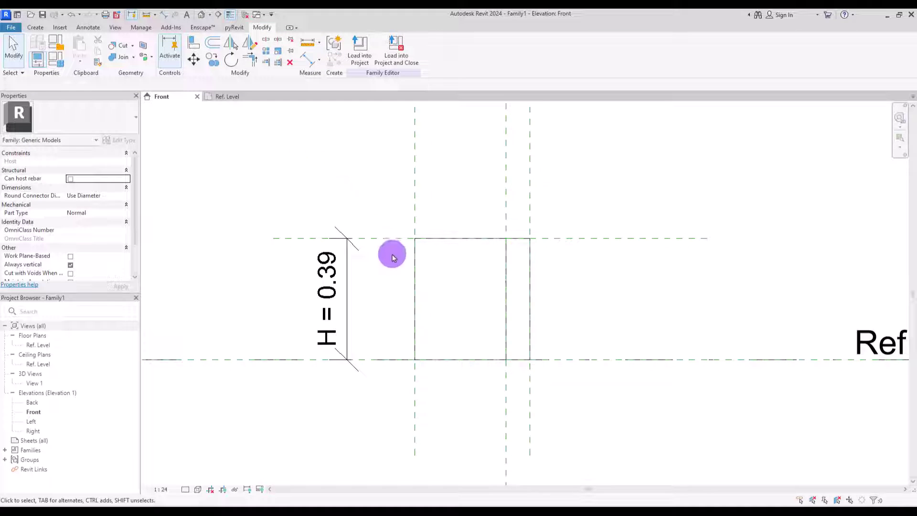
Associate the extrusion's material with a new type parameter named M.
left_click(528, 264)
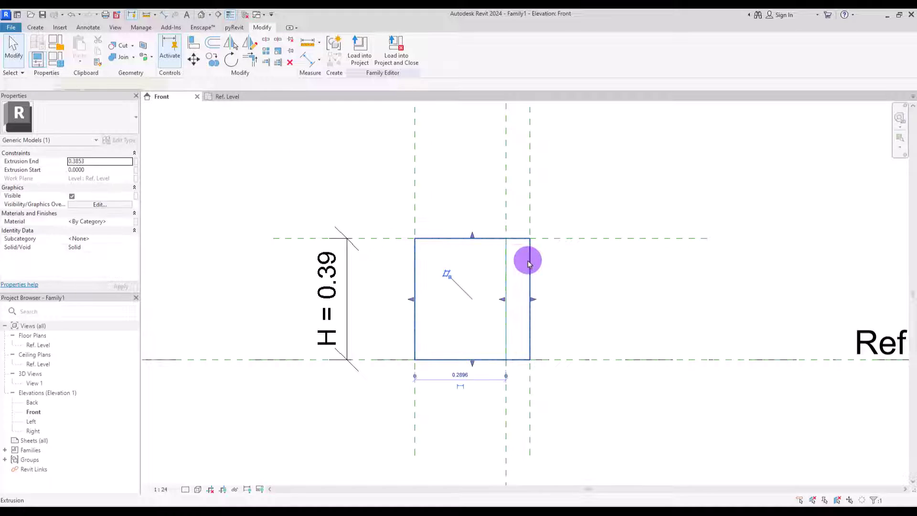
left_click(136, 222)
left_click(519, 293)
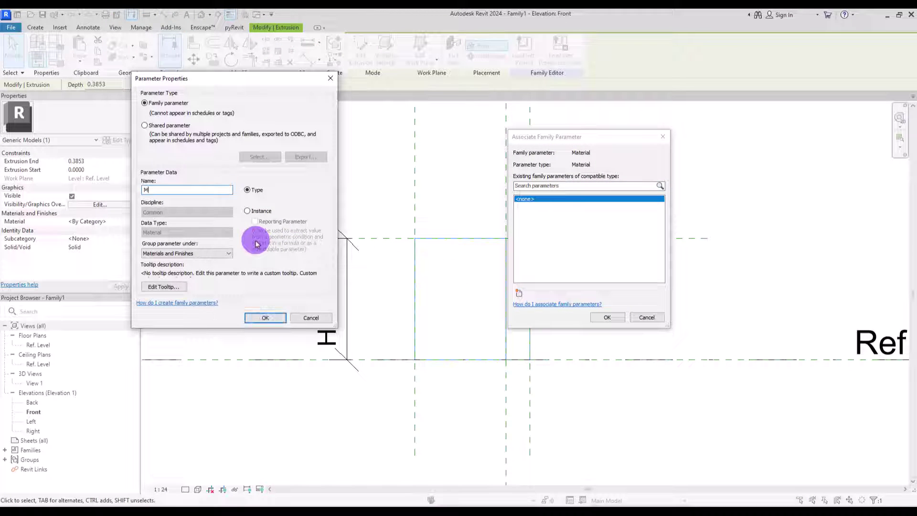
left_click(258, 318)
left_click(604, 318)
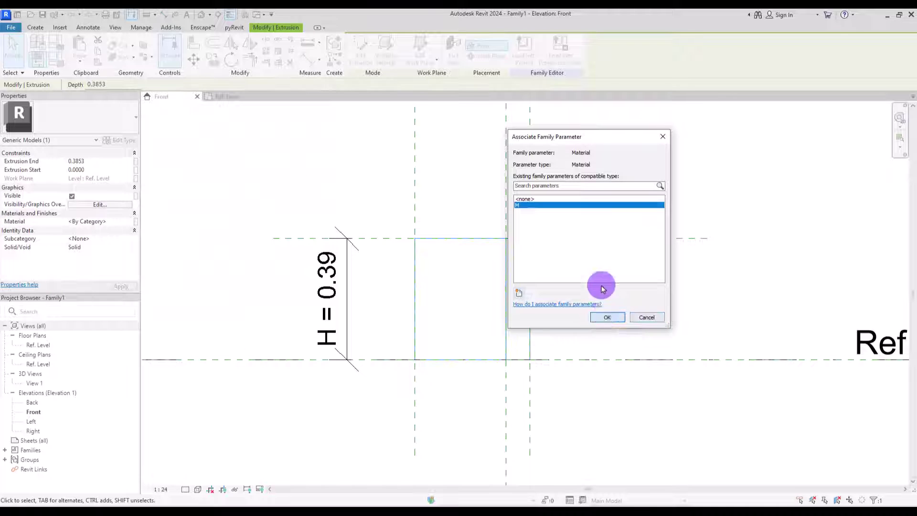
left_click(190, 109)
Create a new material named Brick for the M parameter in the family types.
left_click(56, 57)
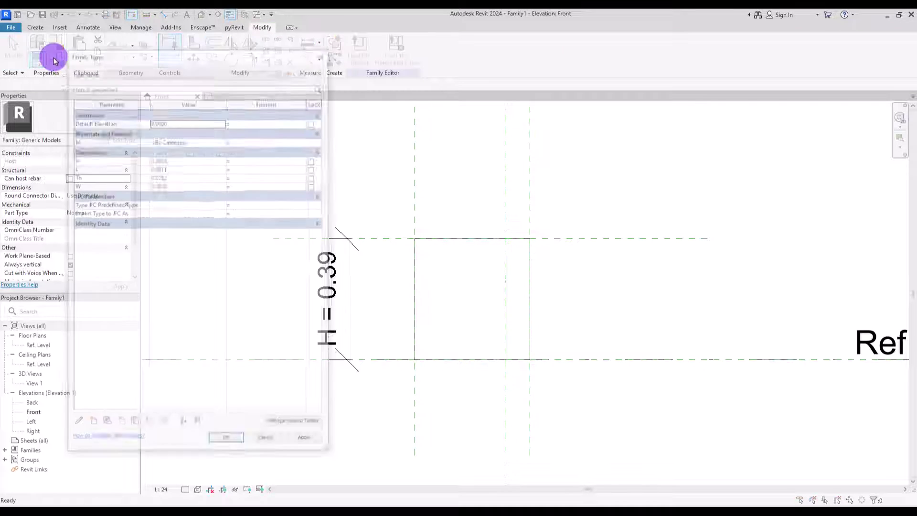
left_click(223, 141)
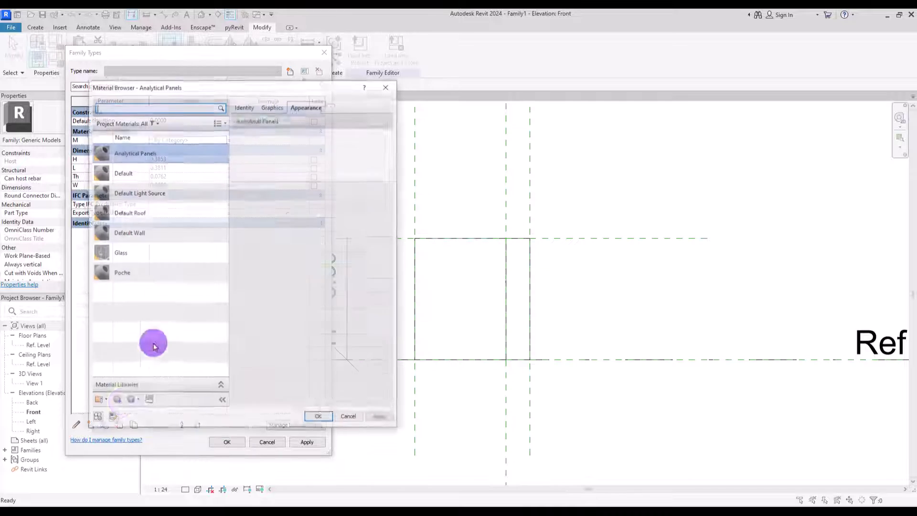
left_click(123, 403)
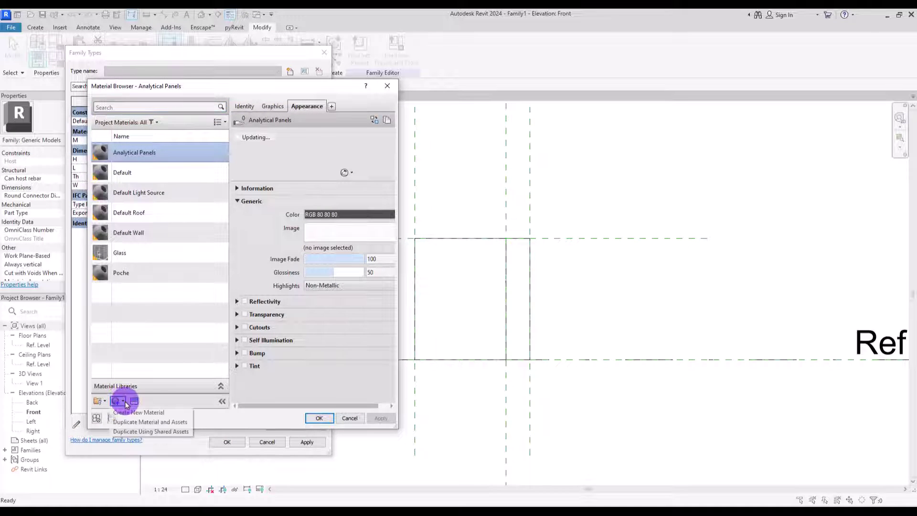
left_click(125, 409)
right_click(138, 215)
left_click(160, 251)
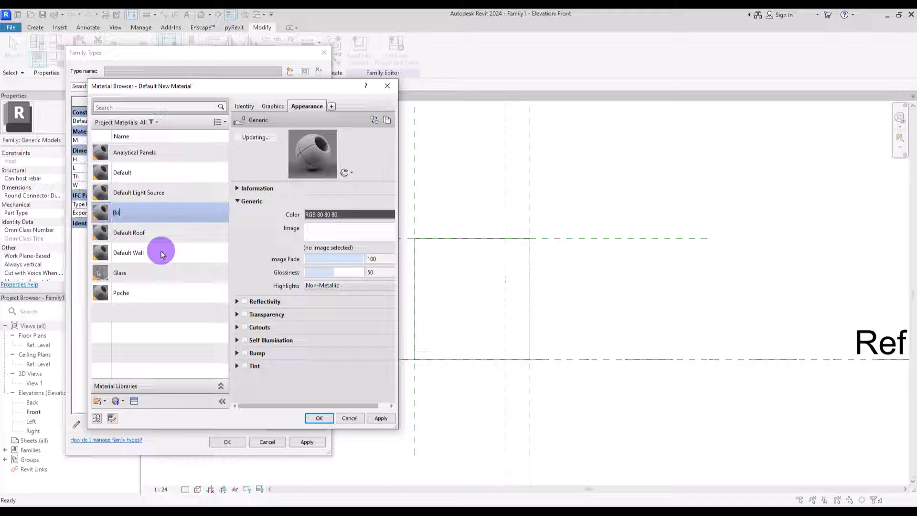
key("Return")
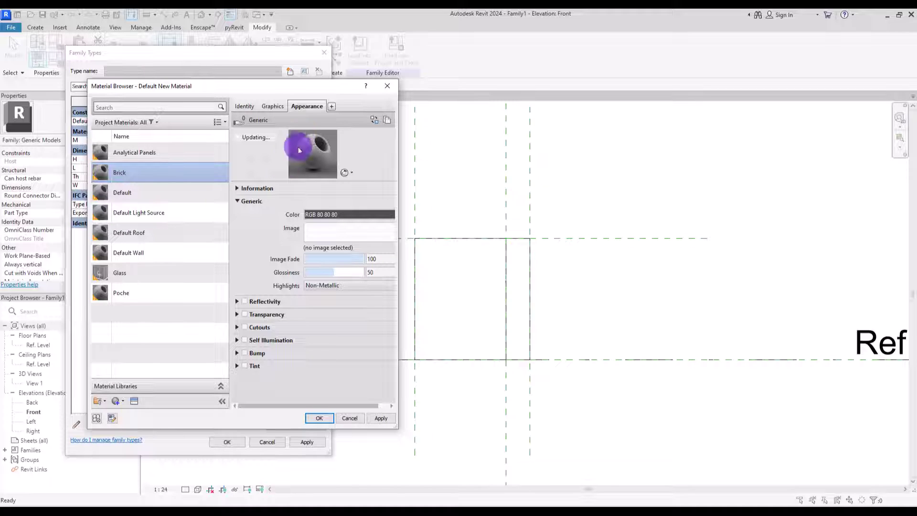
Set Brick's appearance color to RGB 193-137-134, use the render appearance for its shading, and confirm it for M.
left_click(258, 243)
left_click(350, 213)
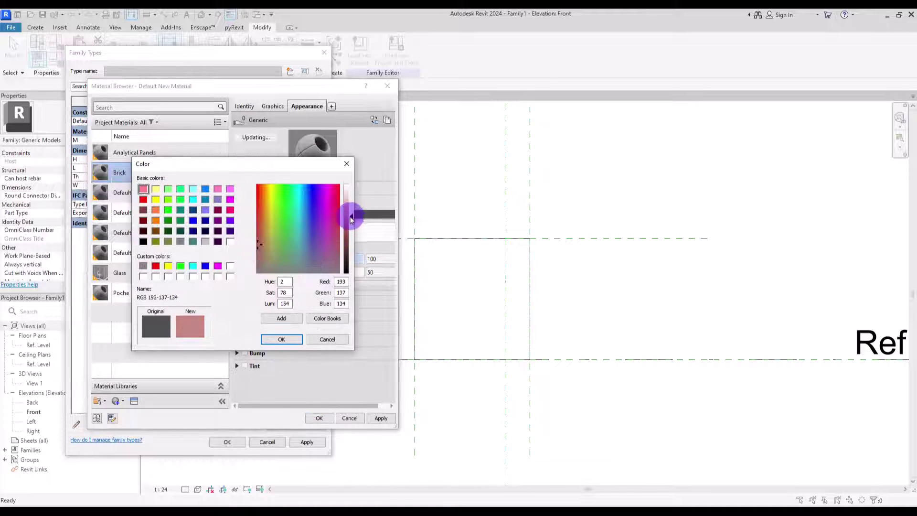
left_click(289, 338)
left_click(268, 106)
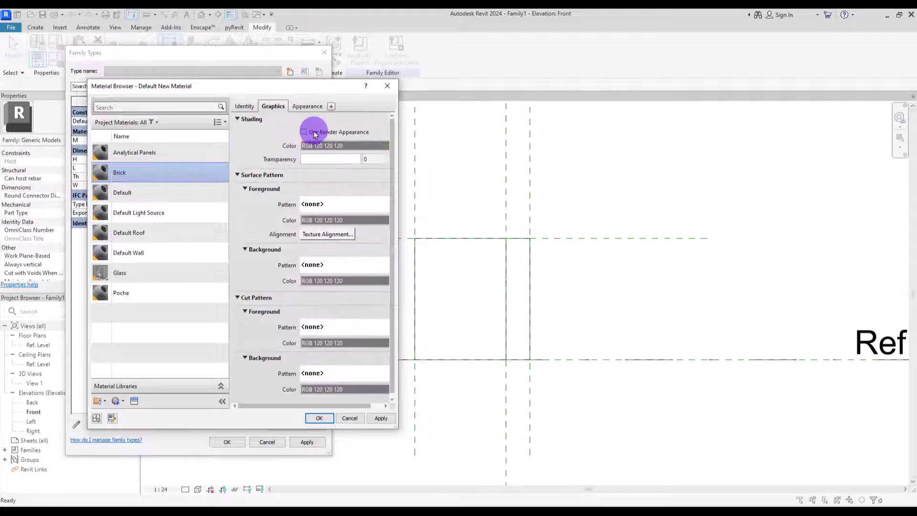
left_click(303, 132)
left_click(301, 348)
left_click(317, 419)
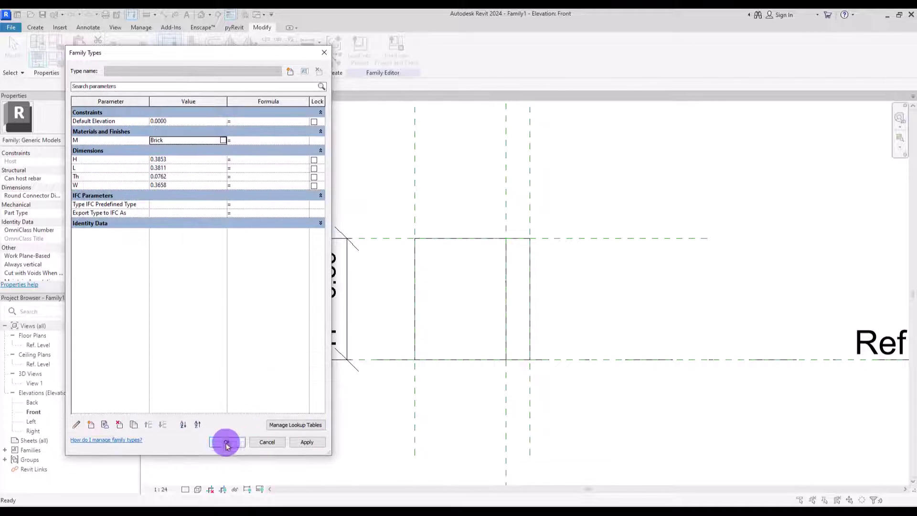
left_click(227, 441)
Switch the Front elevation to a shaded display and open the default 3D view of the corner block.
left_click(200, 490)
left_click(213, 463)
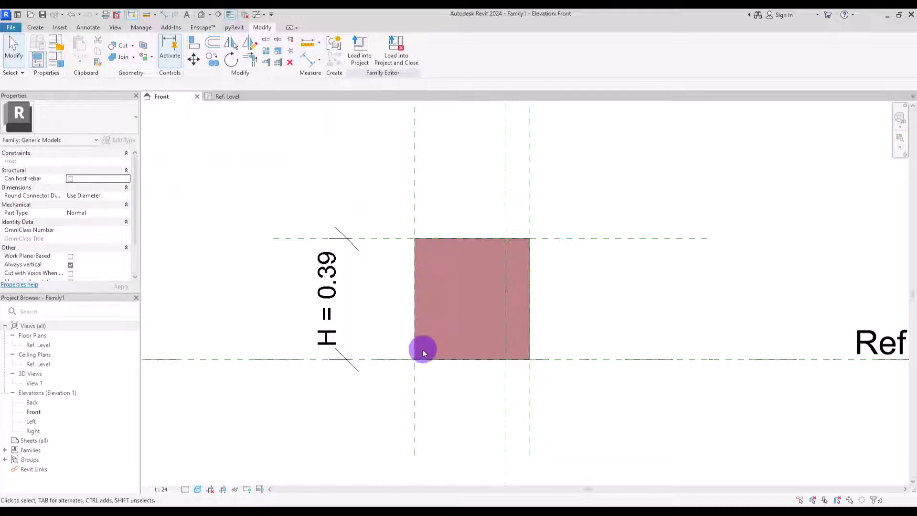
left_click(201, 15)
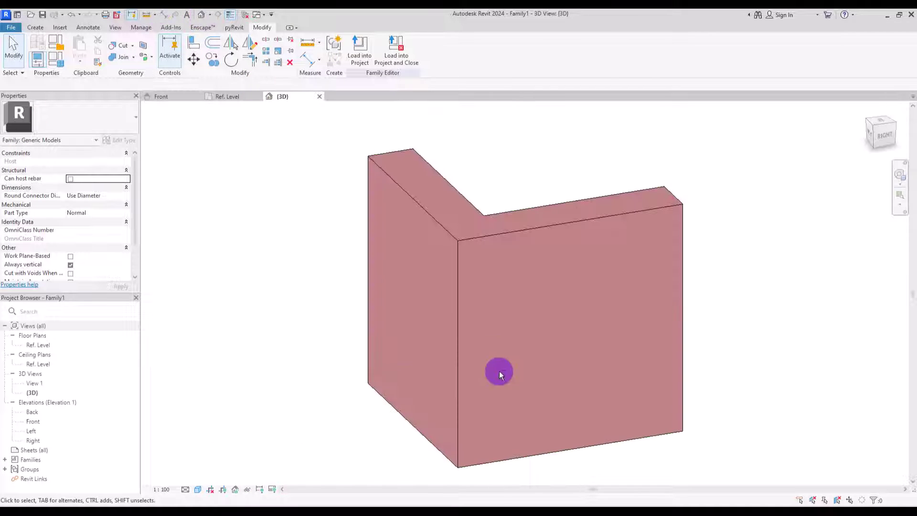
middle_click_drag(498, 370, 553, 348, "shift")
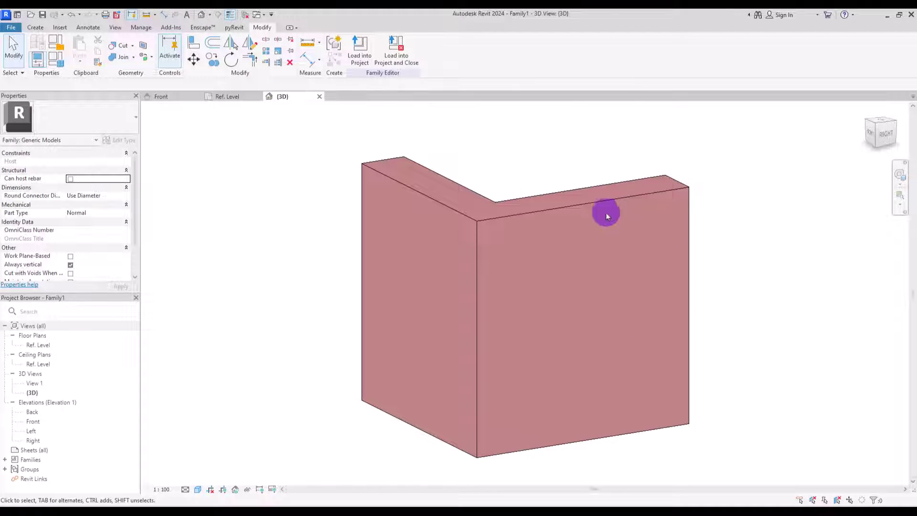
Start a void sweep and pick the outer perimeter edges of the block's two outer faces as its closed path.
left_click(38, 28)
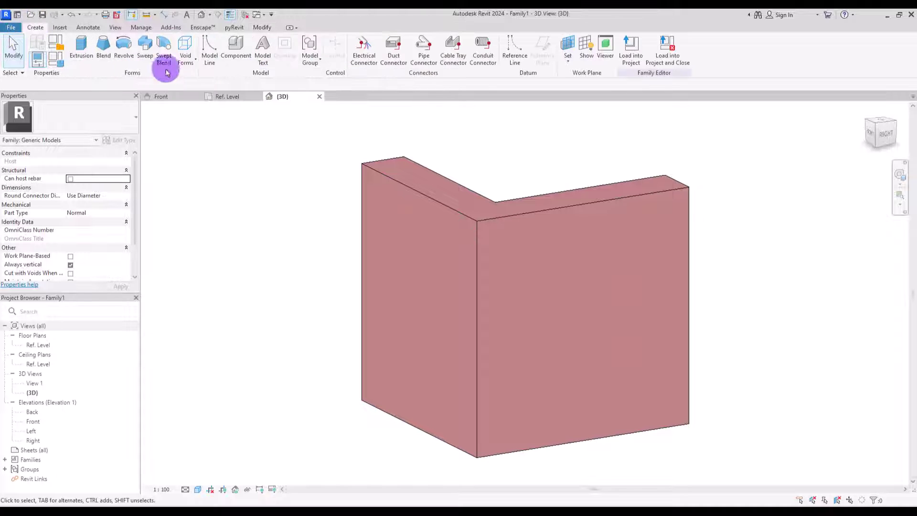
left_click(186, 60)
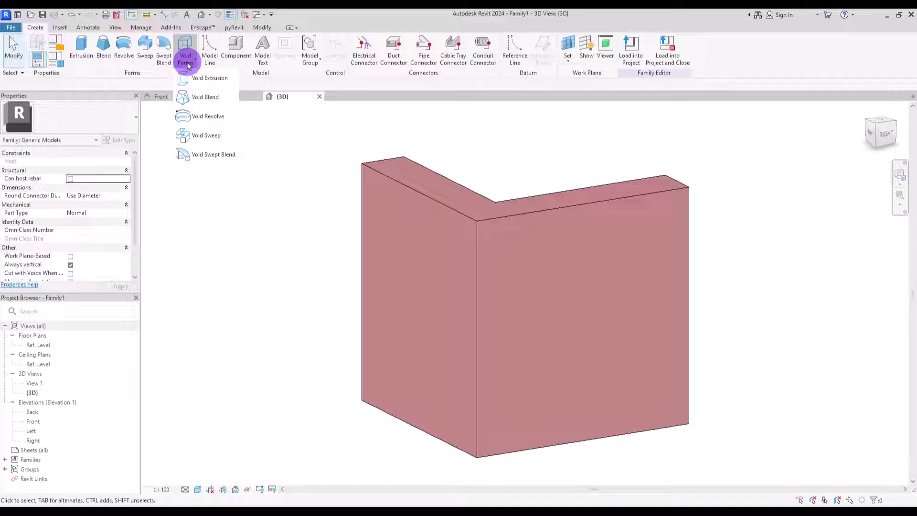
left_click(206, 135)
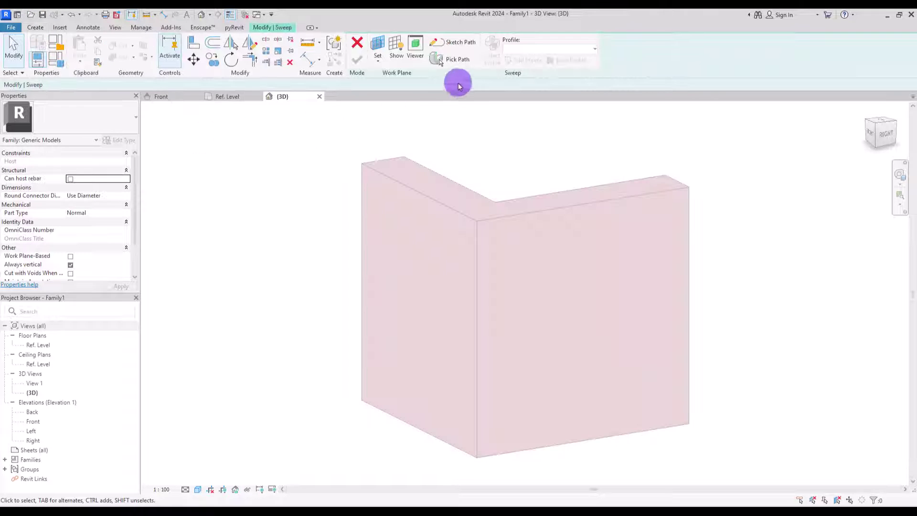
left_click(458, 63)
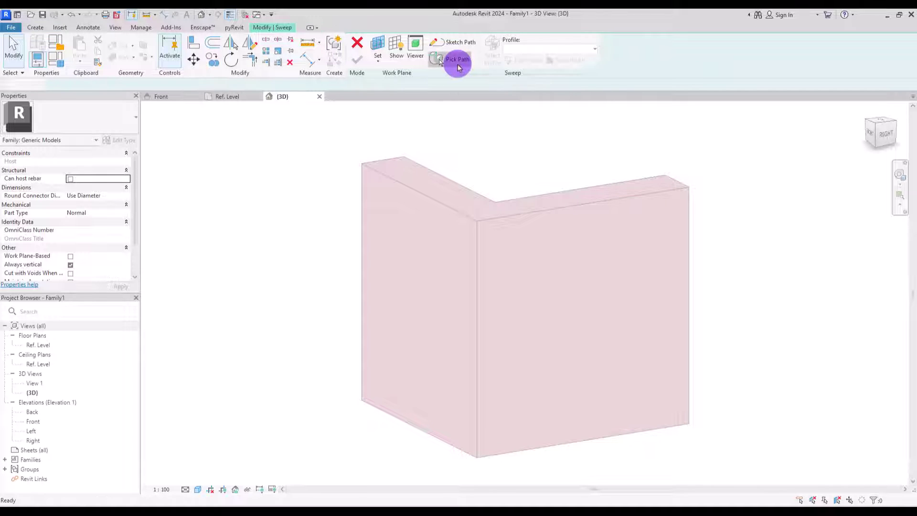
left_click(557, 209)
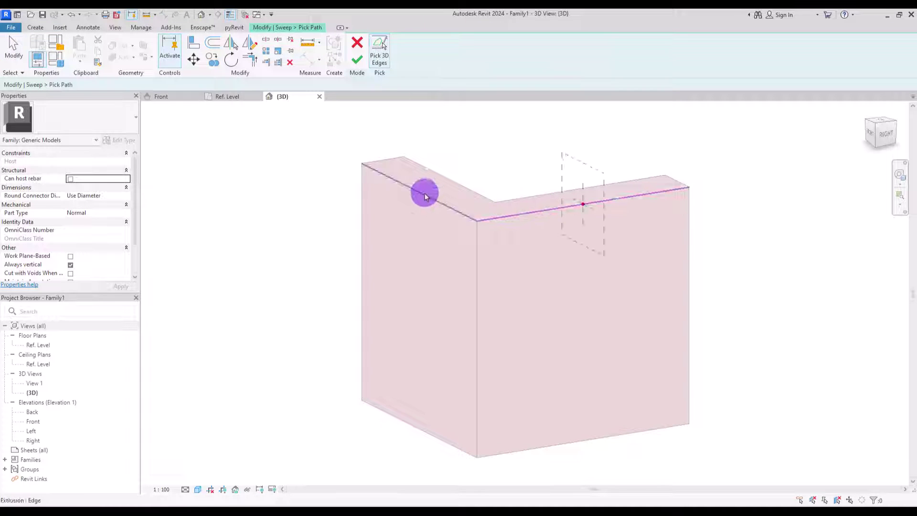
left_click(363, 200)
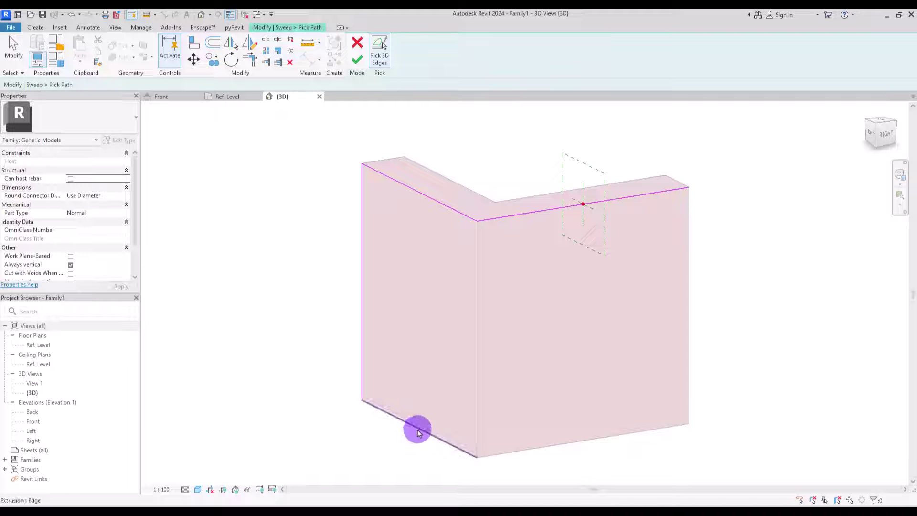
left_click(417, 432)
left_click(686, 306)
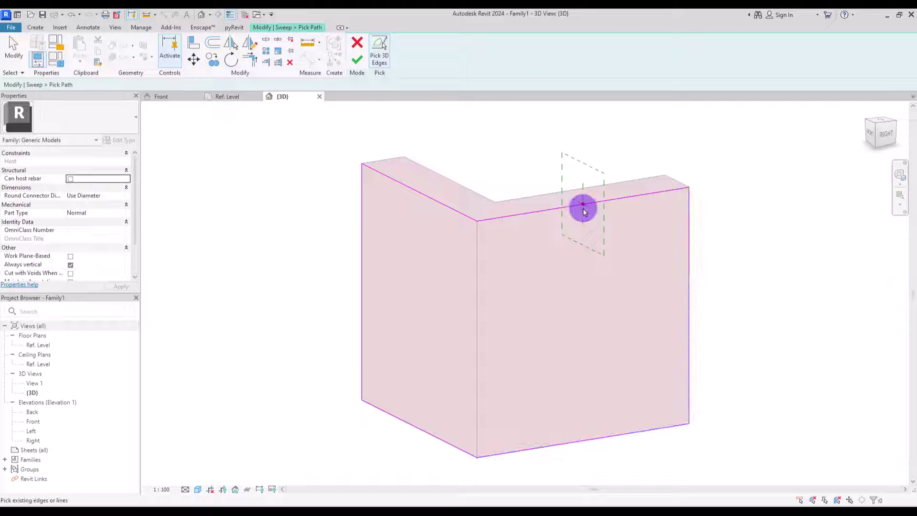
left_click(356, 61)
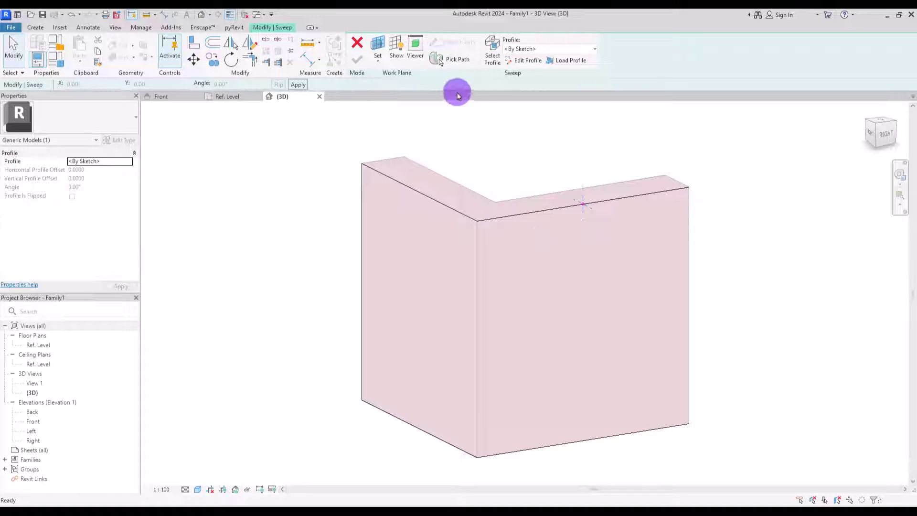
Start editing the void sweep's profile and open the Back elevation for sketching it.
left_click(524, 66)
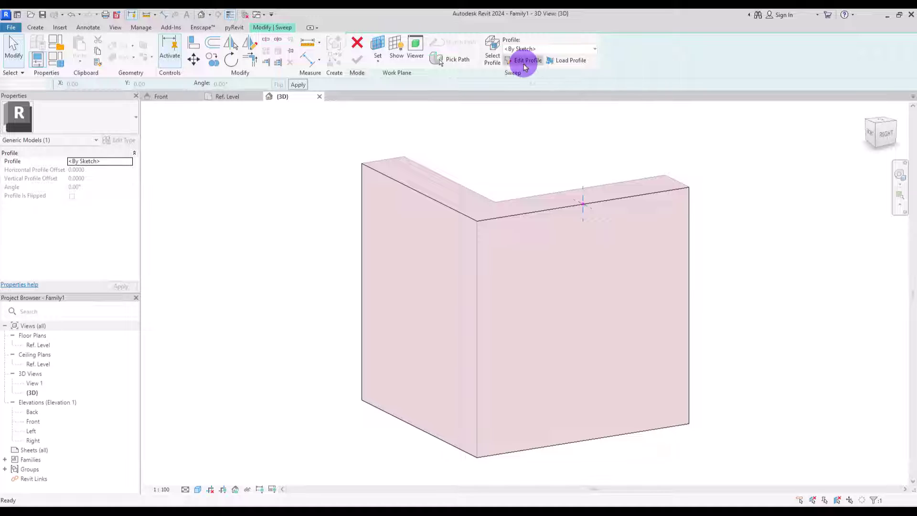
middle_click_drag(635, 248, 443, 241, "shift")
double_click(34, 412)
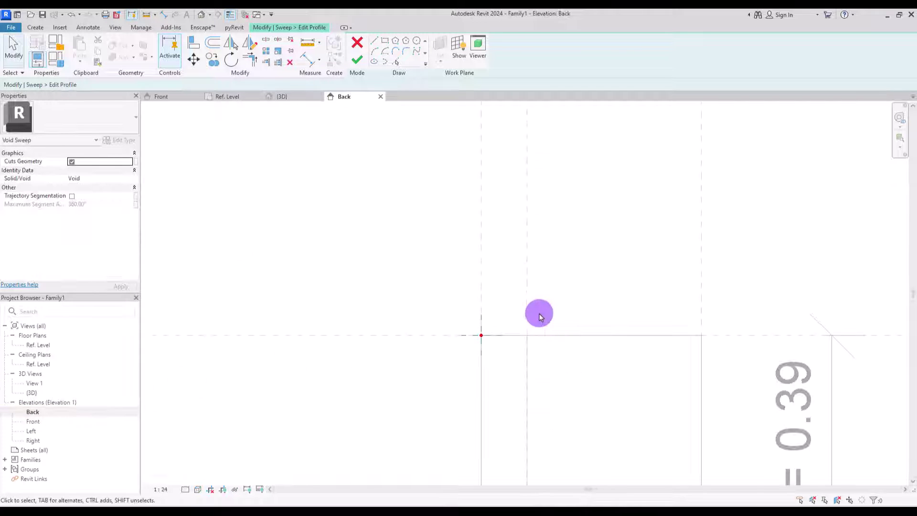
Draw a vertical reference plane about 0.03 inside the block's outer edge and a horizontal one about 0.05 below its upper edge.
left_click(34, 27)
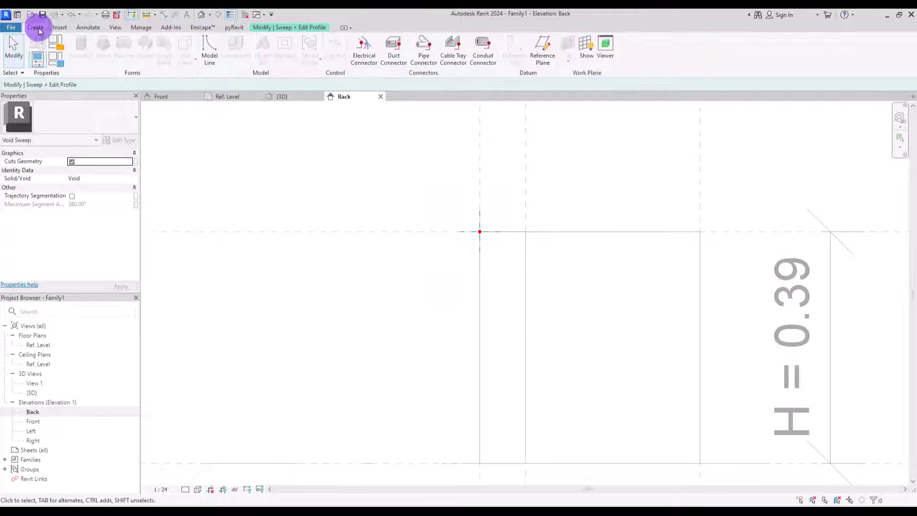
left_click(543, 48)
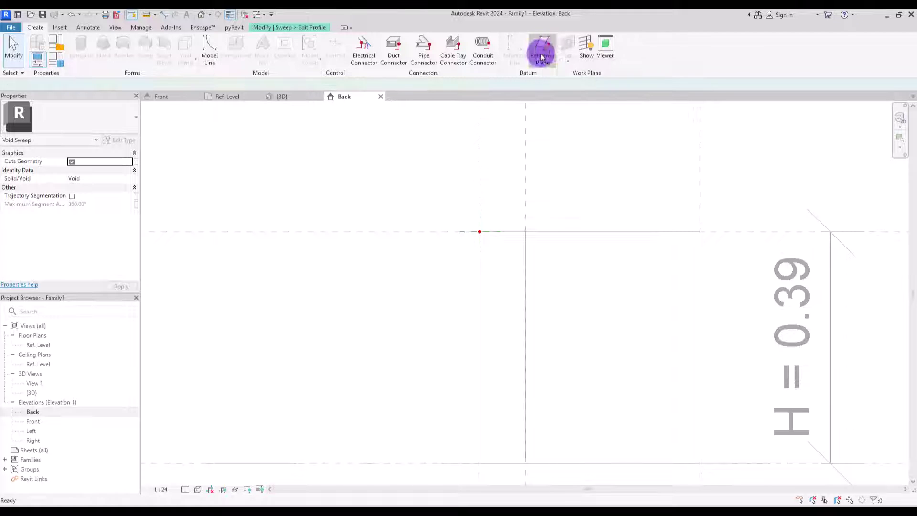
left_click(498, 153)
left_click(497, 280)
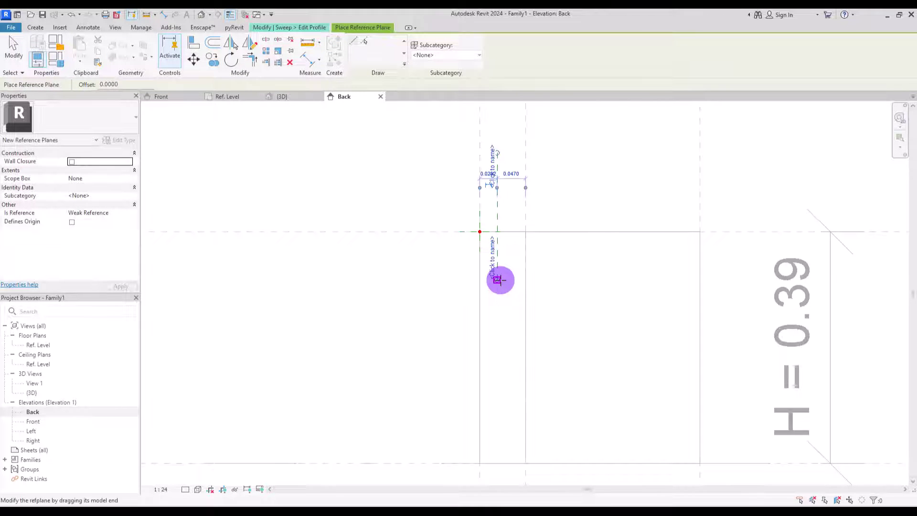
left_click(436, 262)
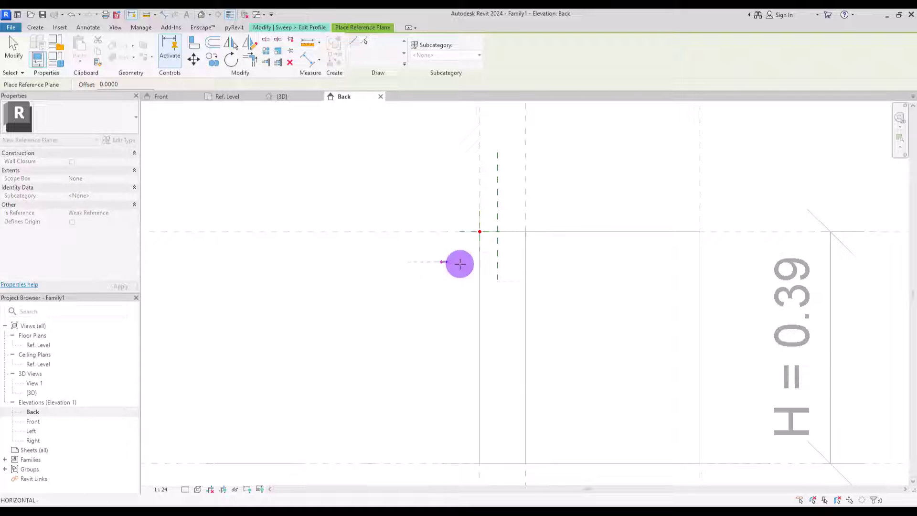
left_click(599, 262)
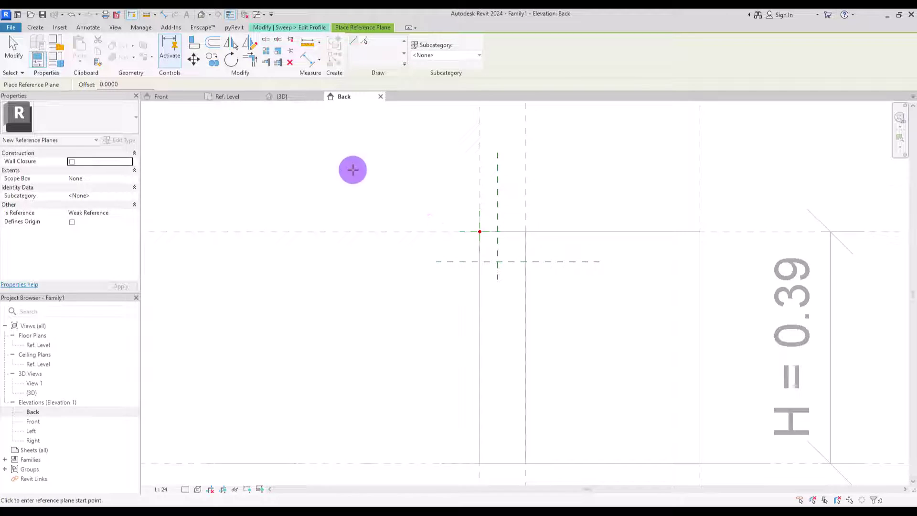
Dimension the vertical plane's offset from the block's outer edge and the horizontal plane's offset from its upper edge.
key("d")
key("i")
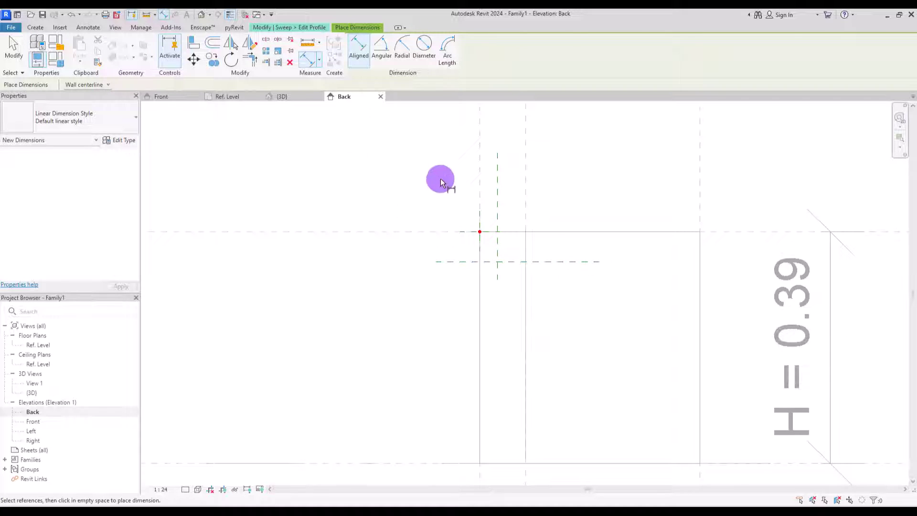
left_click(479, 137)
left_click(510, 171)
left_click(606, 125)
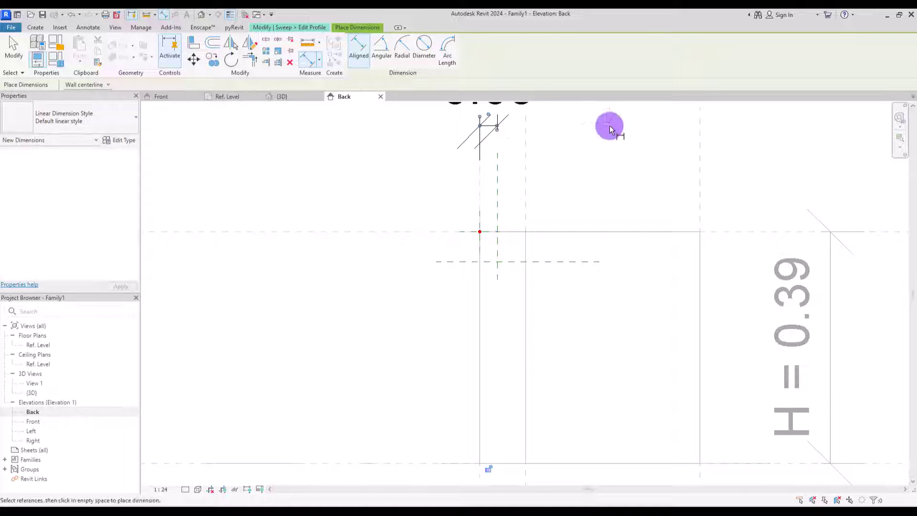
left_click(417, 234)
left_click(449, 262)
left_click(339, 366)
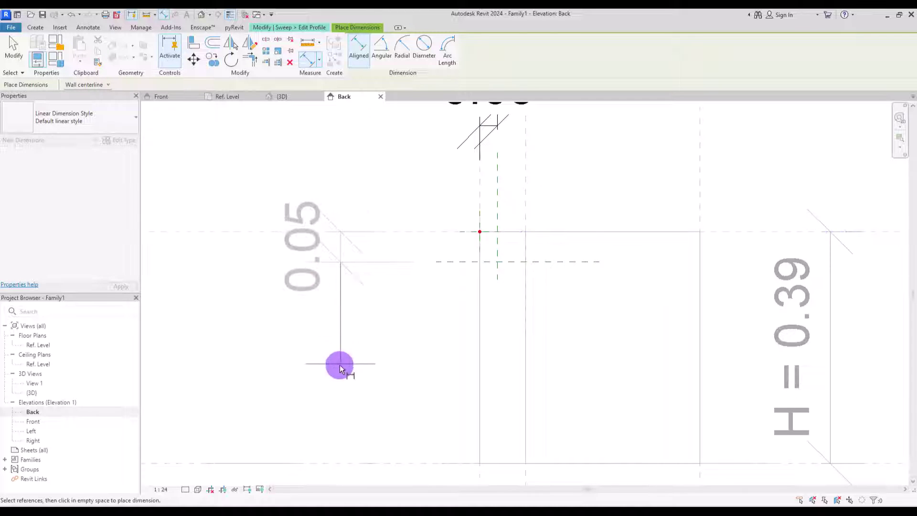
middle_click_drag(511, 180, 473, 268)
key("Escape")
key("Escape")
Label both offset dimensions with a new family type parameter named F.
left_click(454, 213)
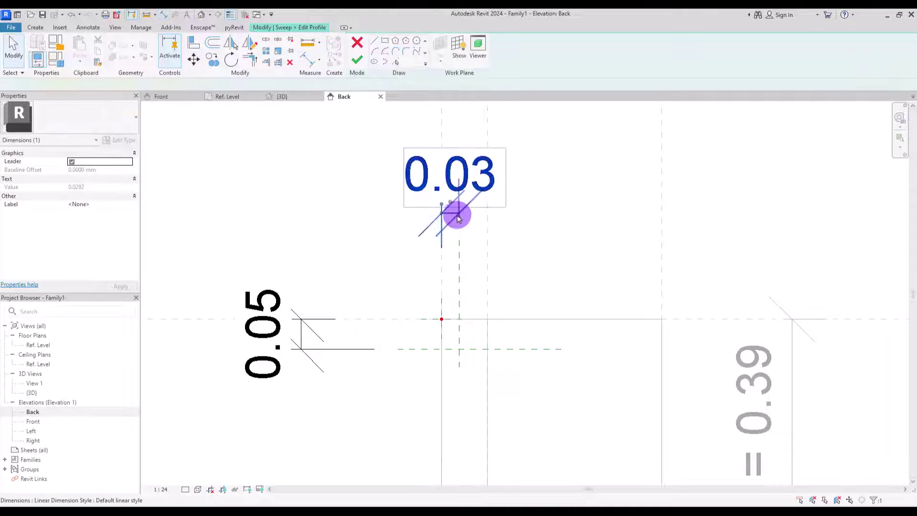
left_click(323, 313, "ctrl")
left_click(448, 50)
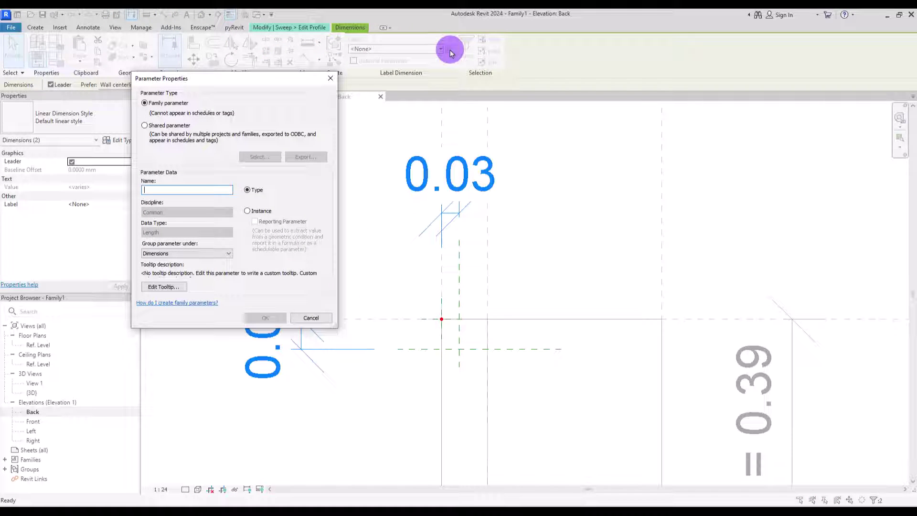
type("F")
left_click(266, 317)
left_click(309, 187)
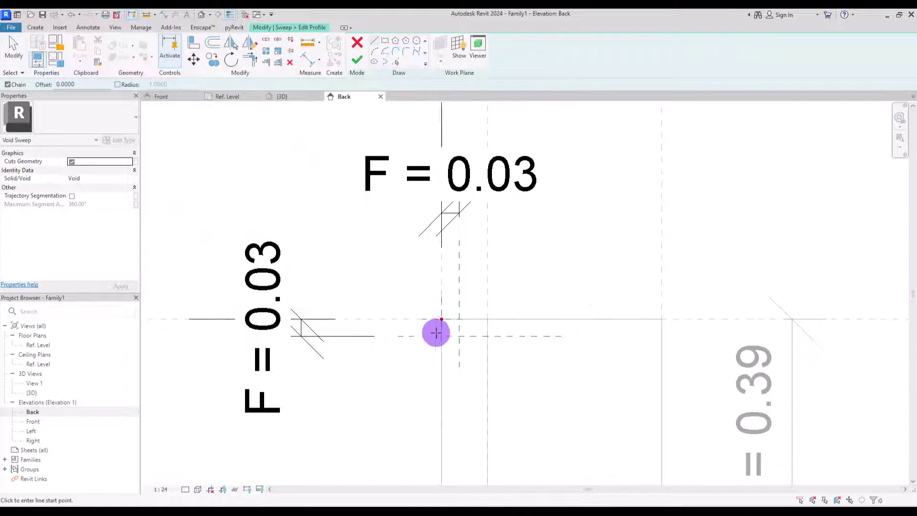
Sketch a closed five-sided void profile about 0.075 wide and 0.06 high, with a diagonal edge joining the two F offsets across the block's corner.
left_click(441, 336)
left_click(459, 319)
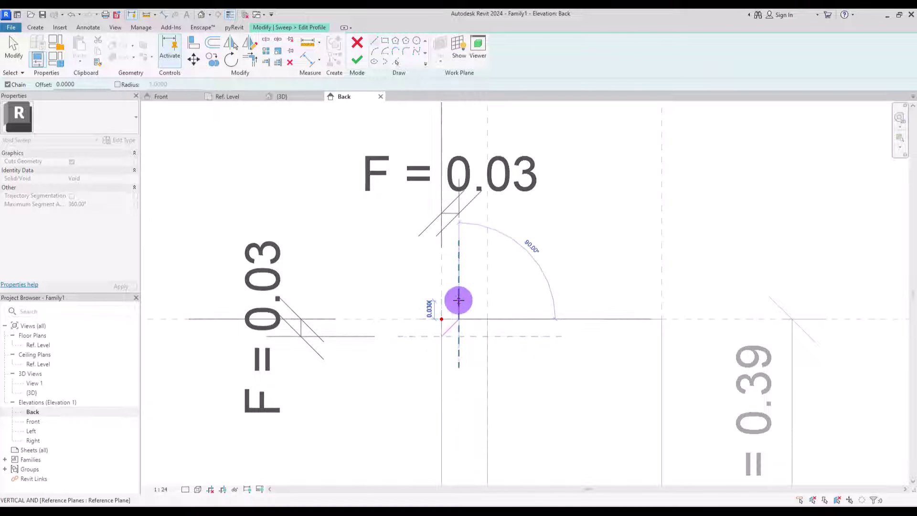
left_click(459, 301)
left_click(413, 301)
left_click(414, 336)
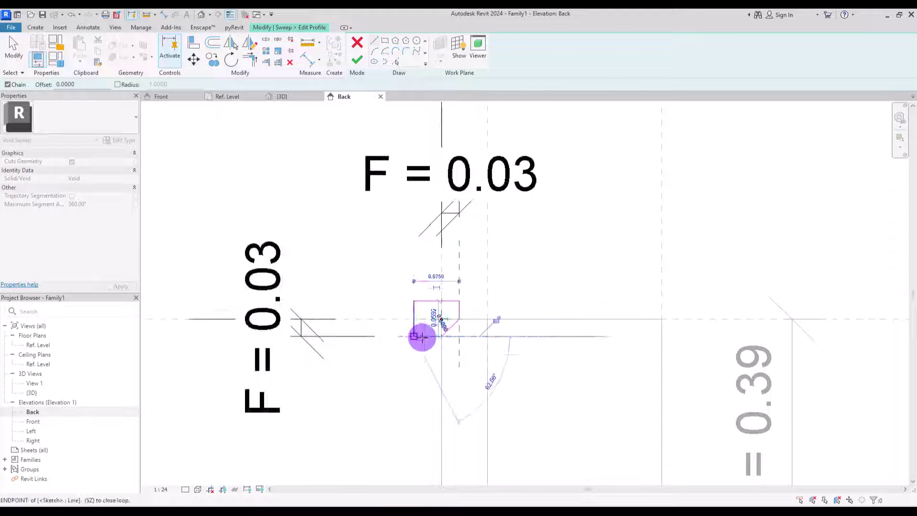
left_click(440, 336)
key("Escape")
key("Escape")
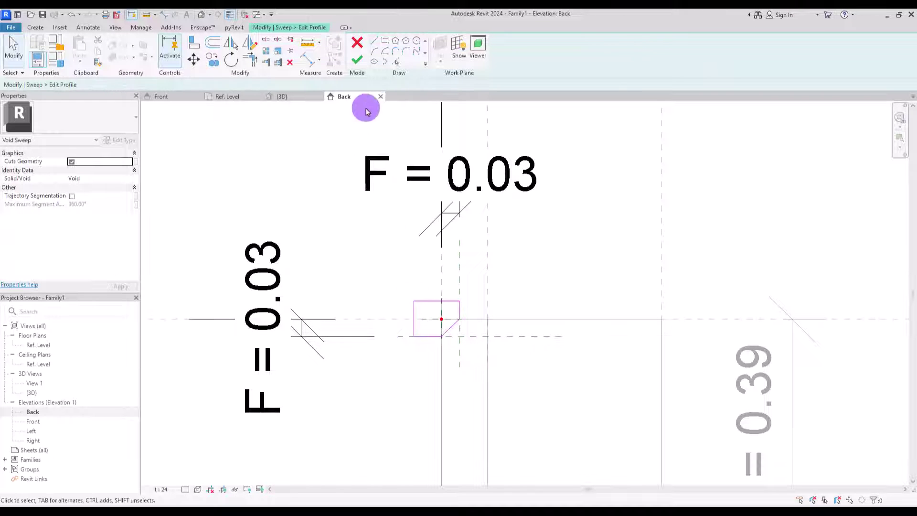
Finish the profile and the void sweep, and inspect the chamfered block from its outer corner in the 3D view.
left_click(355, 62)
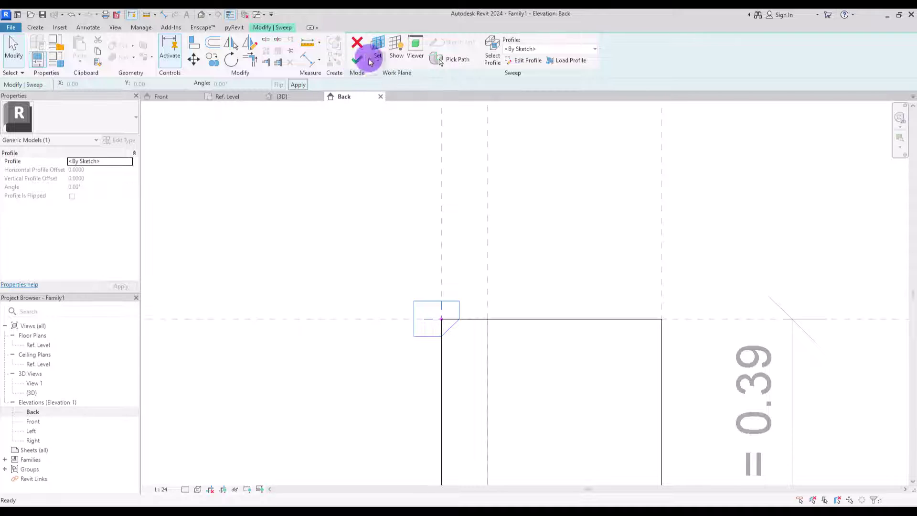
left_click(355, 60)
left_click(335, 187)
left_click(281, 97)
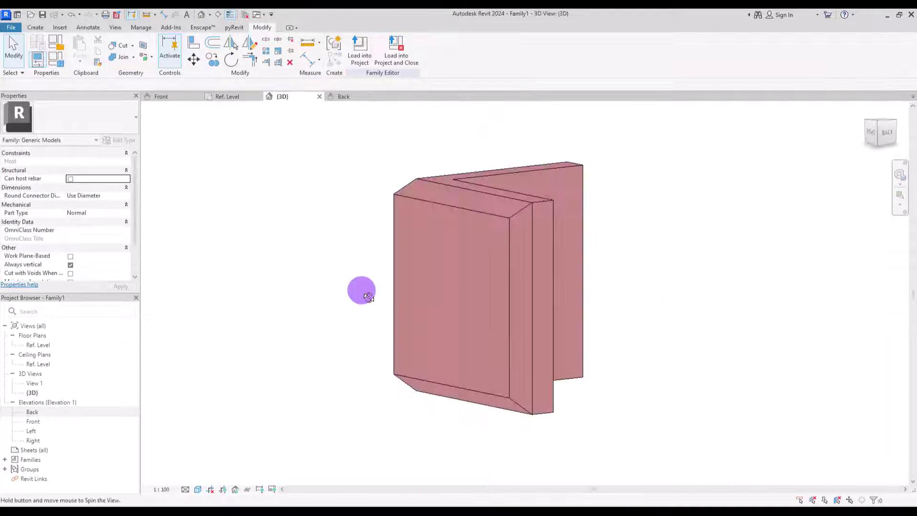
middle_click_drag(362, 293, 444, 289, "shift")
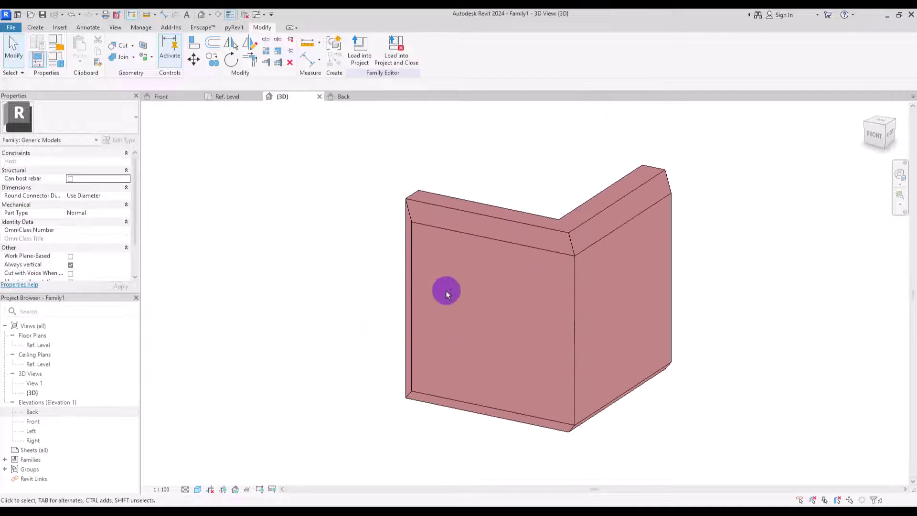
Give family parameter F the formula Th / 2 and apply it to the block.
left_click(57, 59)
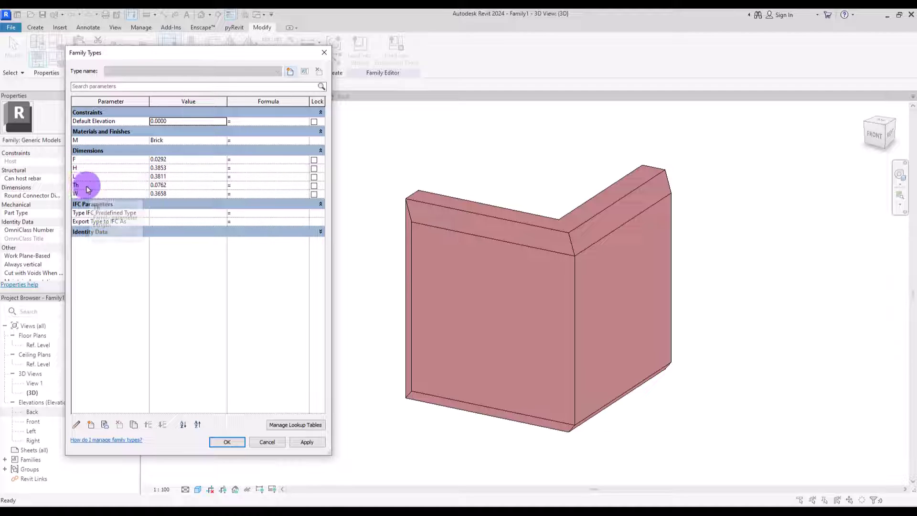
left_click(247, 161)
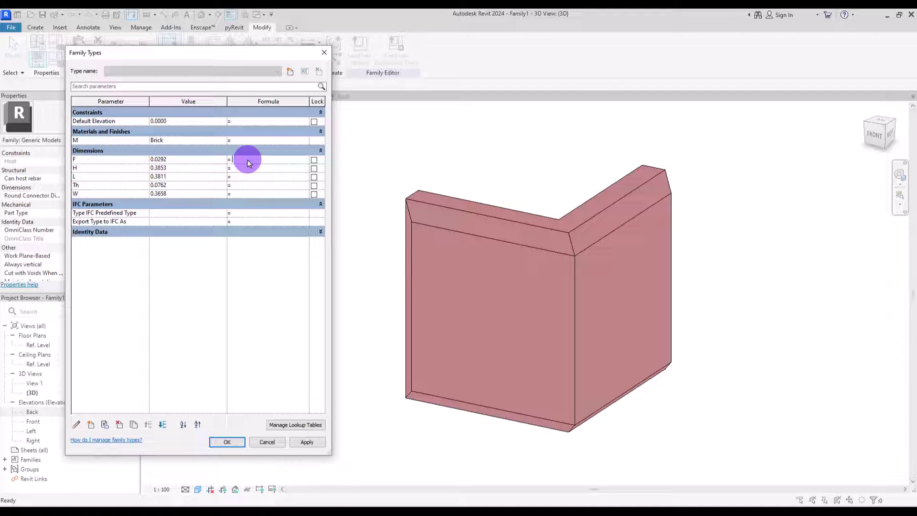
type("Th / 2")
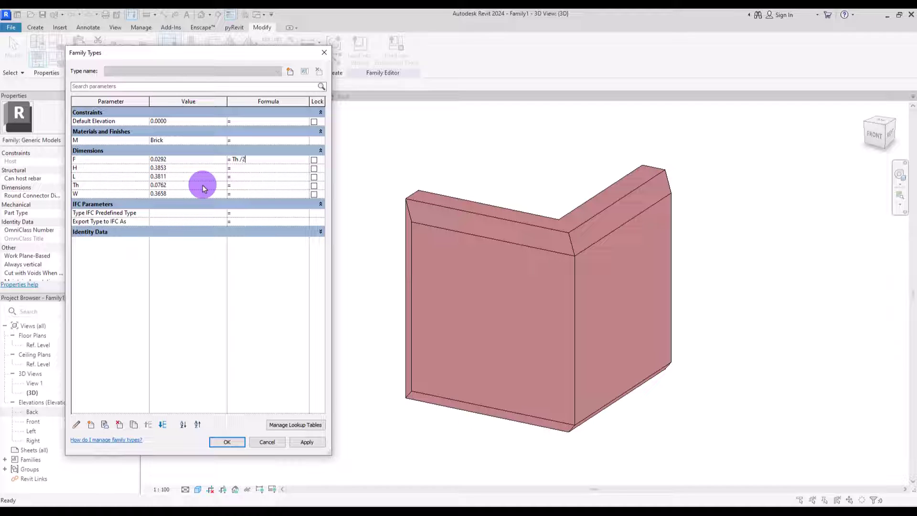
left_click(300, 441)
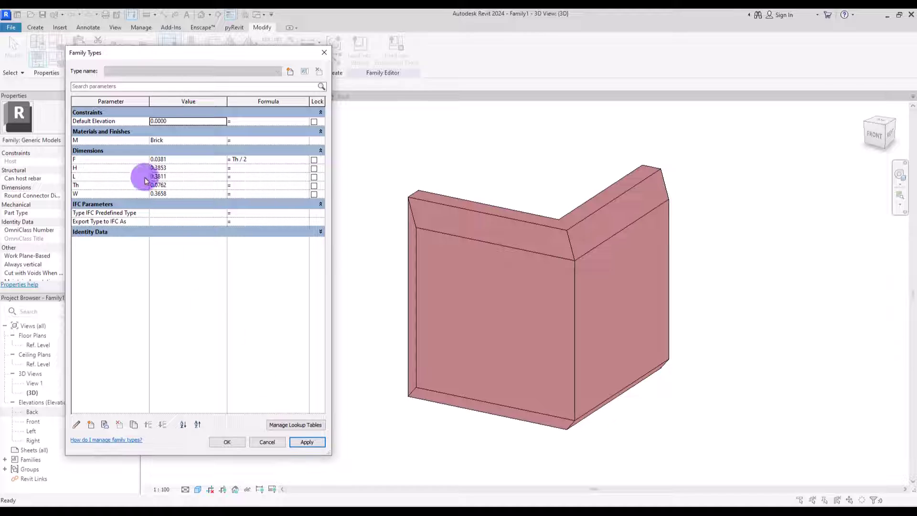
Set the family's H parameter to 0.18 and its L parameter to 0.35.
left_click(181, 169)
left_click_drag(154, 169, 203, 165)
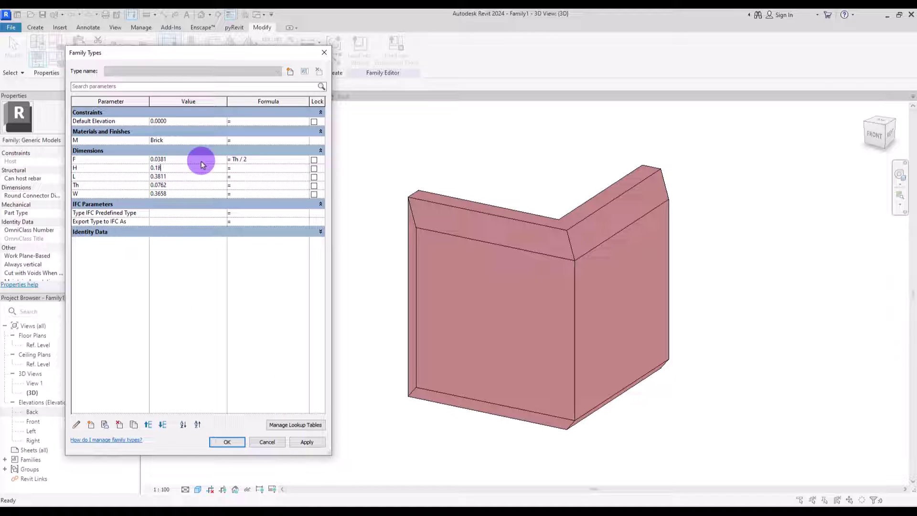
left_click(196, 321)
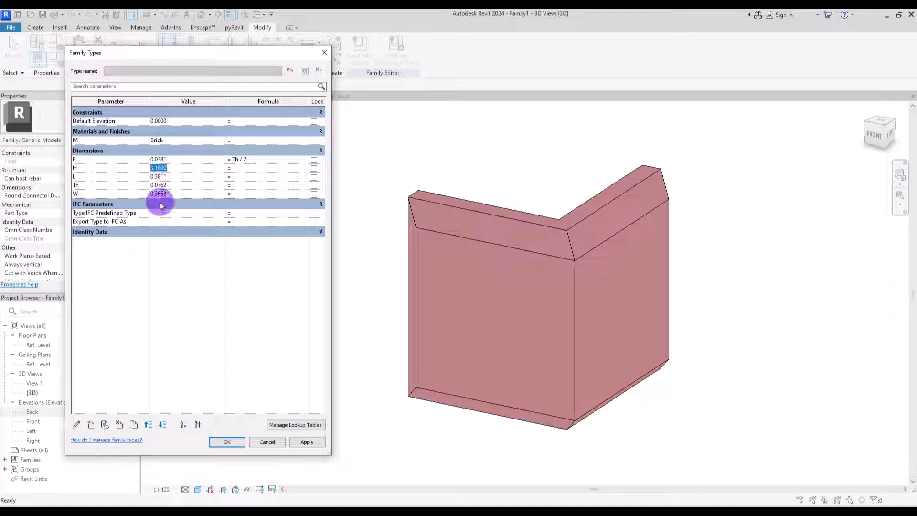
left_click(175, 177)
left_click_drag(154, 178, 250, 190)
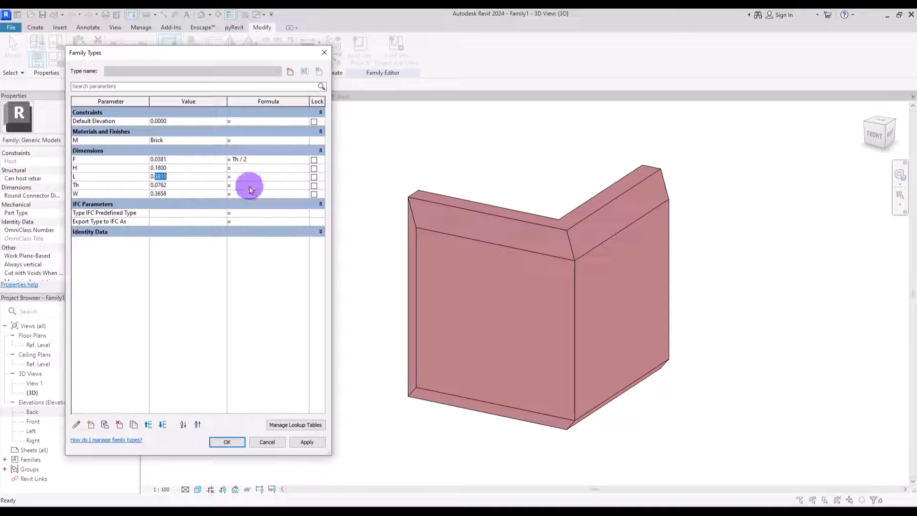
Set the family's Th parameter to 0.06 and W to 0.21, confirm the values, and inspect the resized block in 3D.
left_click(174, 186)
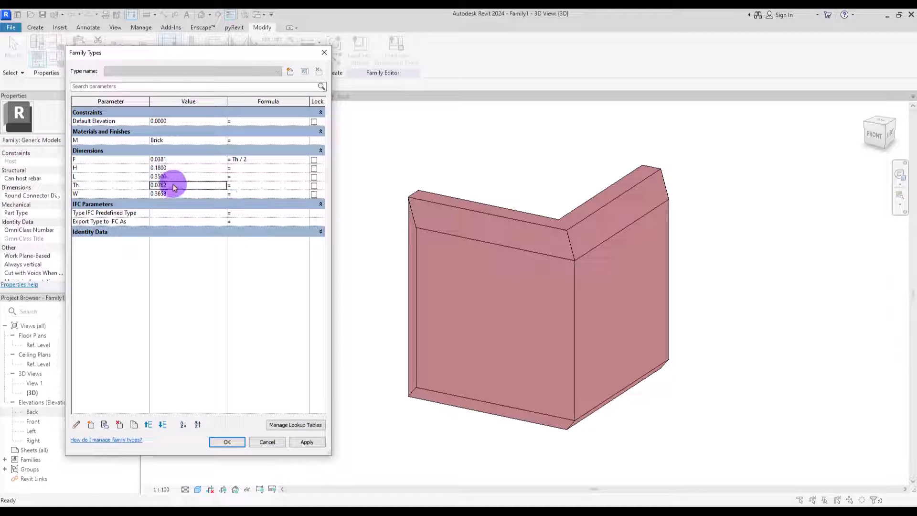
left_click_drag(158, 185, 227, 186)
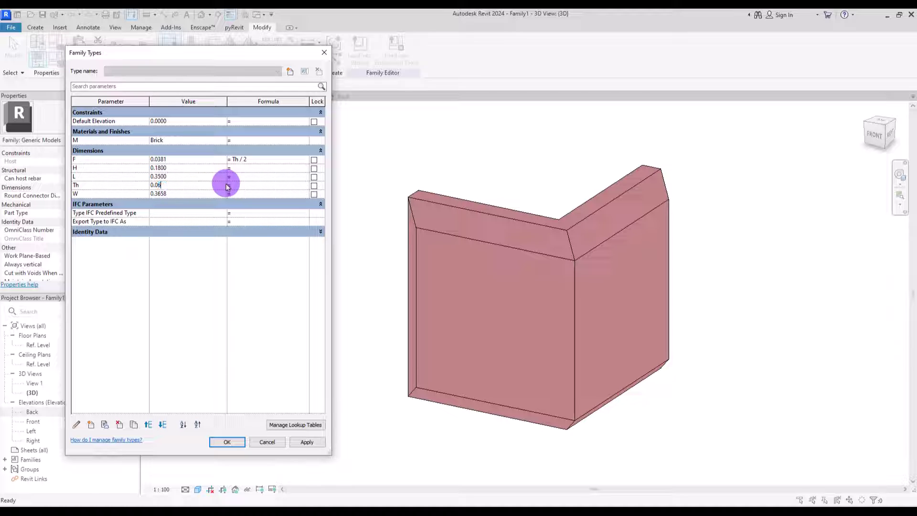
type("6")
left_click(185, 289)
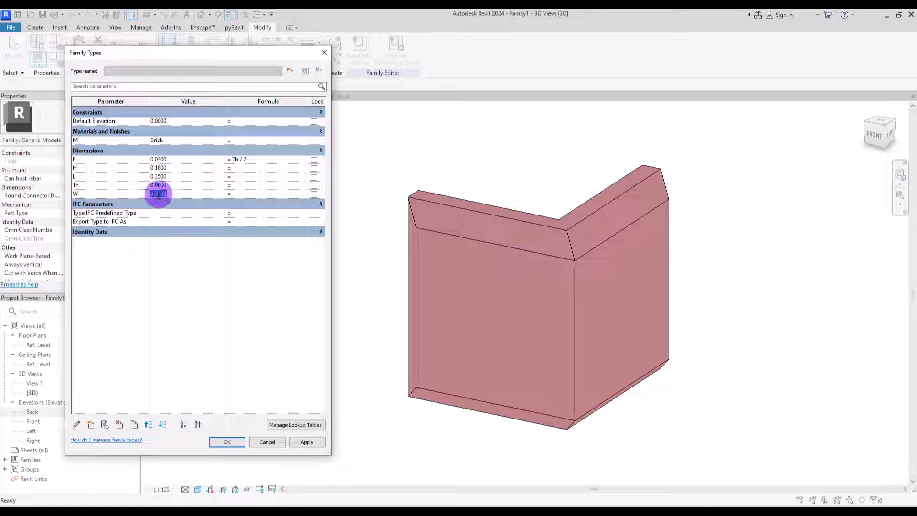
left_click_drag(158, 193, 240, 188)
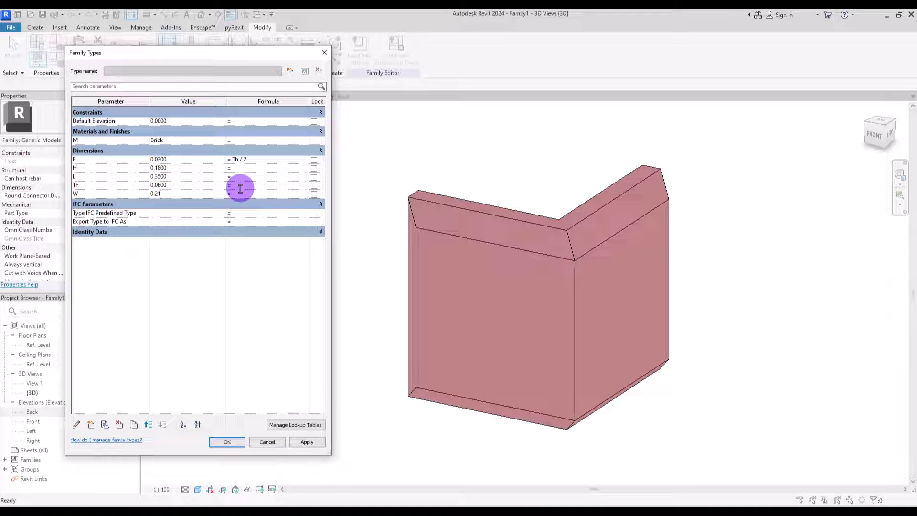
type("21")
left_click(210, 274)
left_click(229, 441)
middle_click_drag(338, 366, 504, 352, "shift")
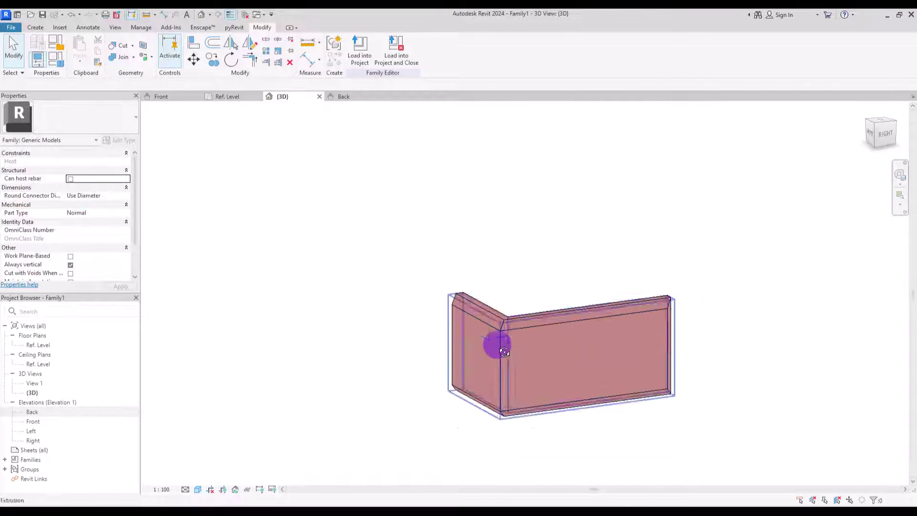
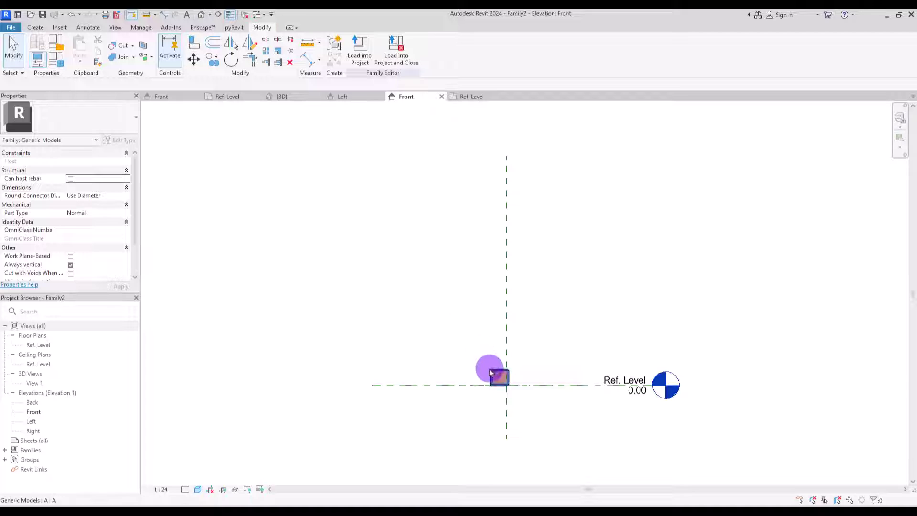
Copy the nested corner block straight up in the Front elevation, leaving a gap above the original.
left_click(497, 375)
left_click(210, 63)
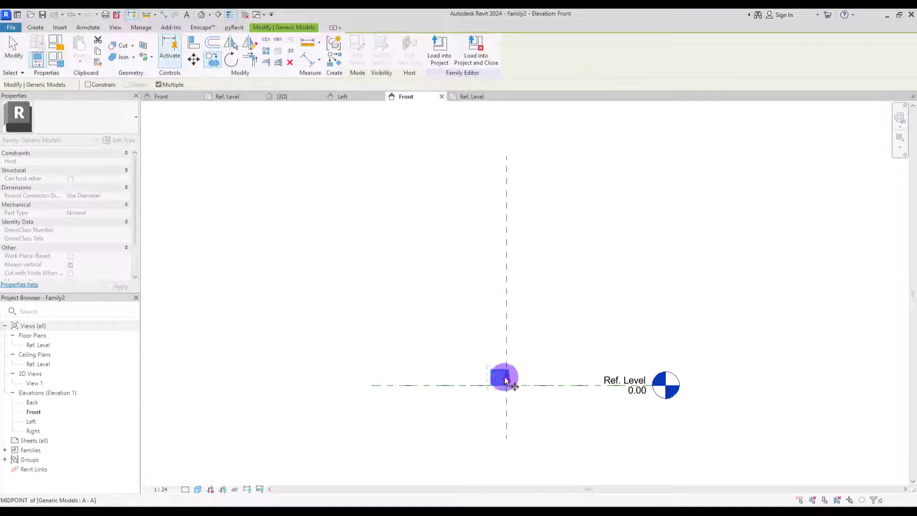
left_click(505, 379)
left_click(506, 351)
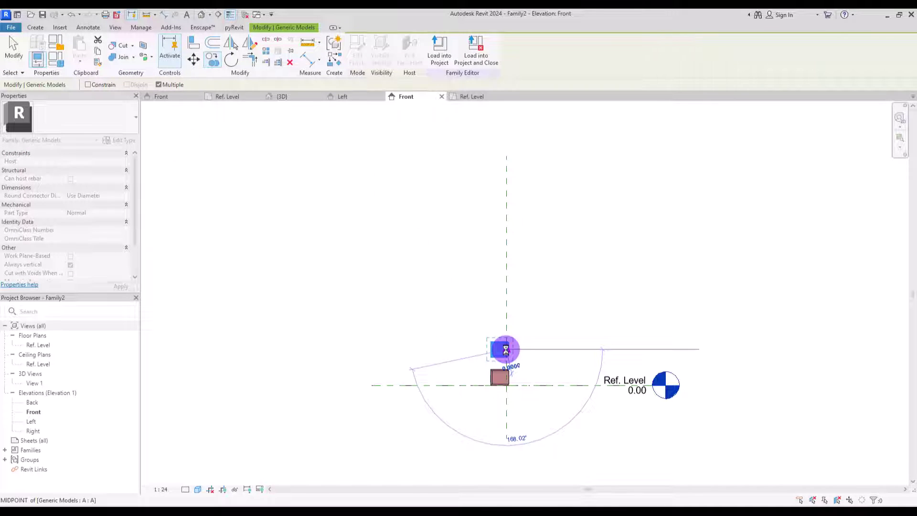
key("Escape")
key("Escape")
scroll(514, 368, "up", 5)
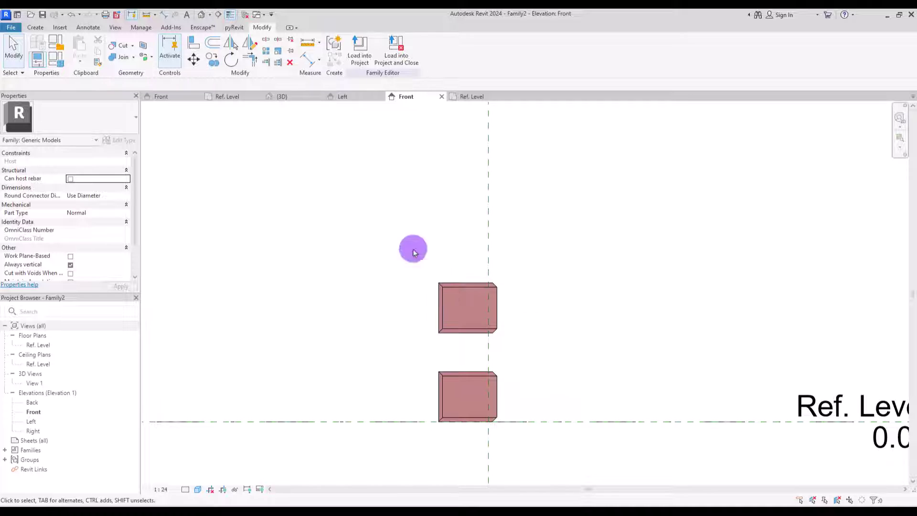
left_click(53, 60)
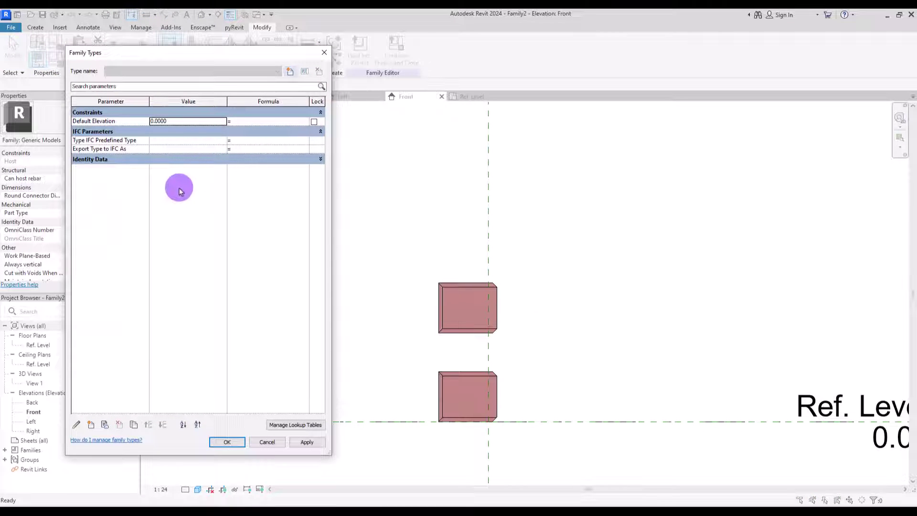
left_click(324, 52)
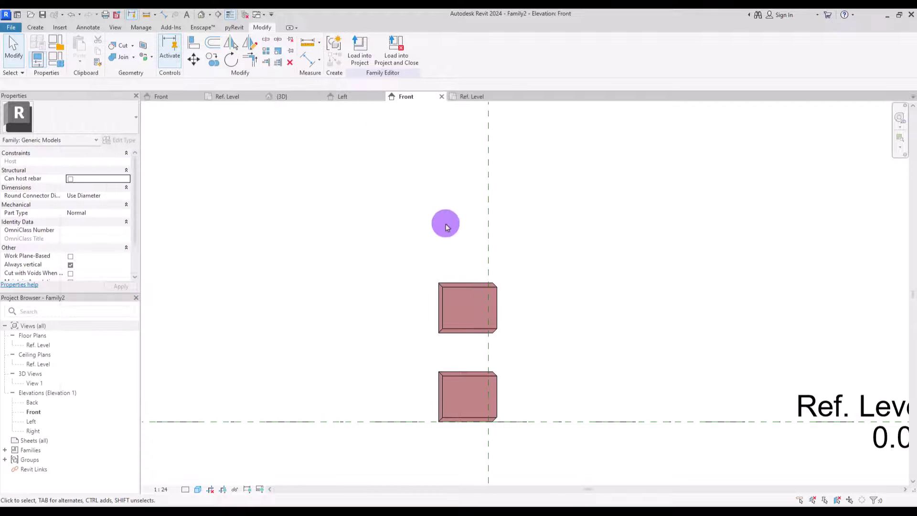
Associate the lower block's F type parameter with a new family type parameter named F.
left_click(453, 379)
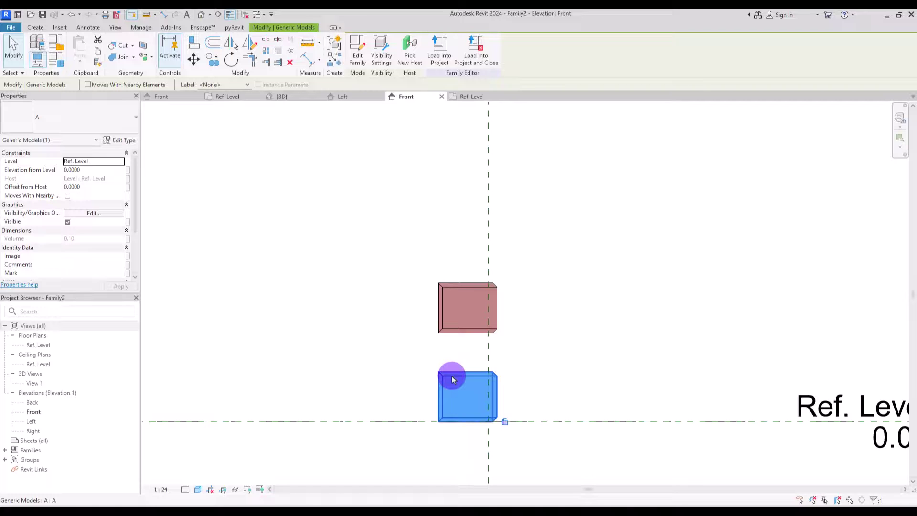
left_click(124, 141)
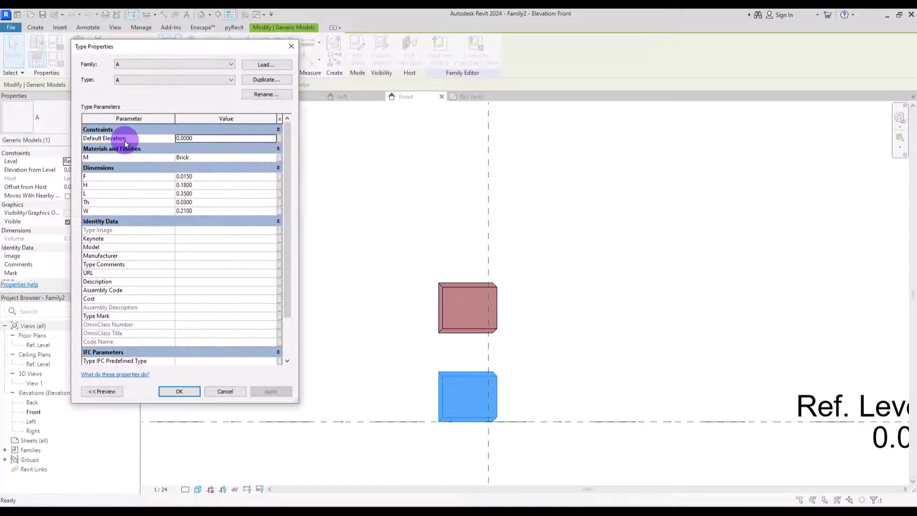
left_click(280, 178)
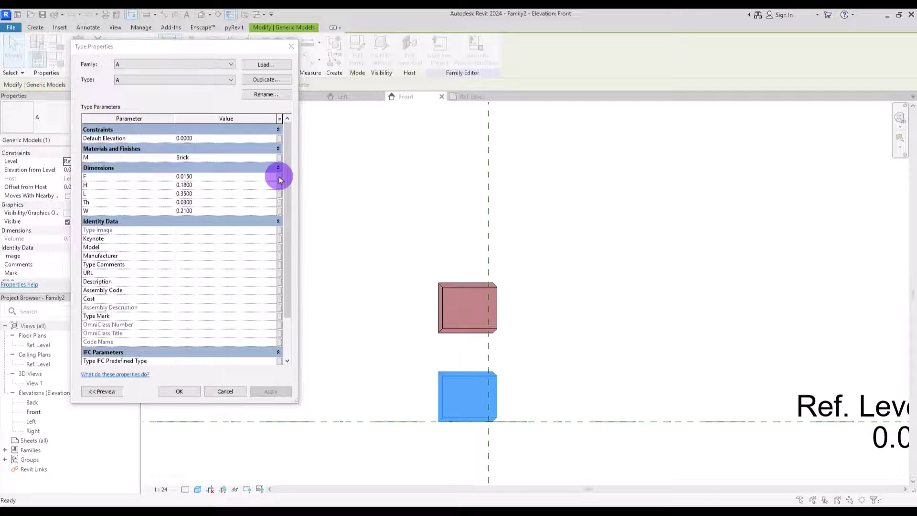
left_click(520, 293)
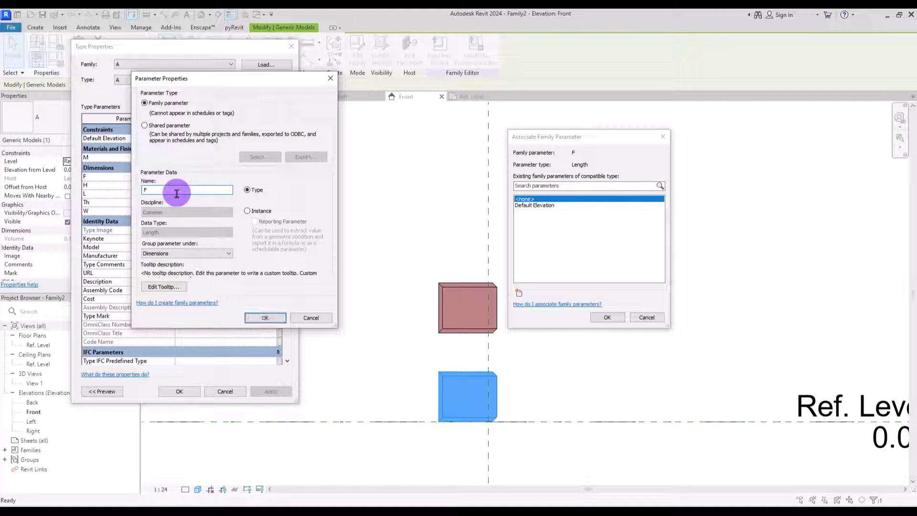
left_click(265, 317)
left_click(607, 317)
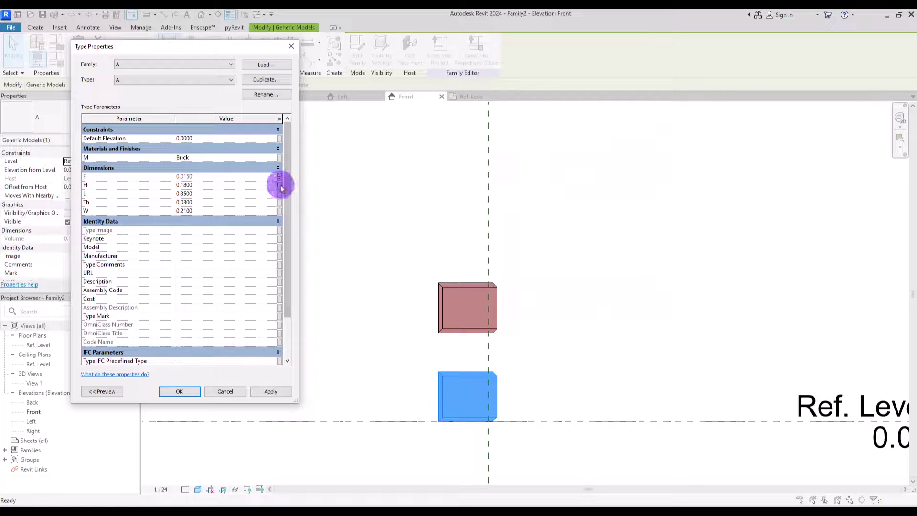
Associate the lower block's H and L type parameters with new family parameters named H and L.
left_click(279, 185)
left_click(519, 292)
type("H")
left_click(266, 317)
left_click(604, 317)
left_click(280, 193)
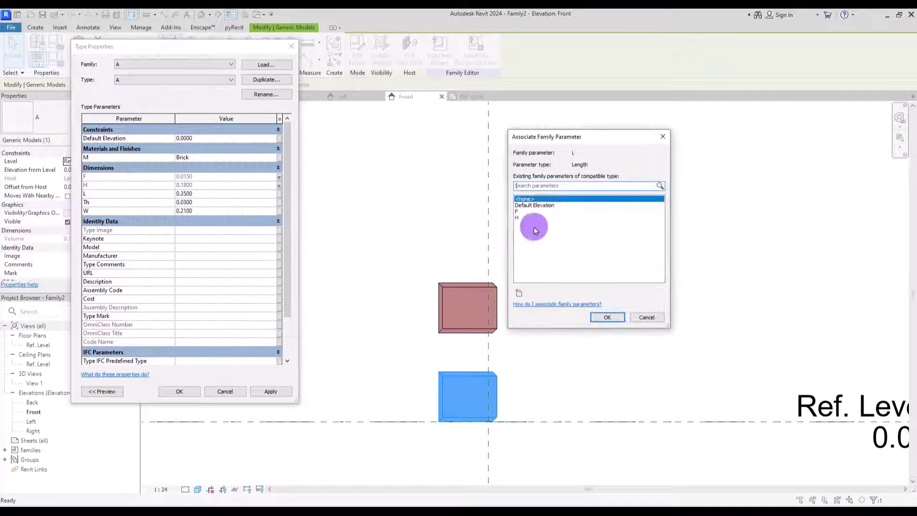
left_click(520, 293)
type("L")
key("Return")
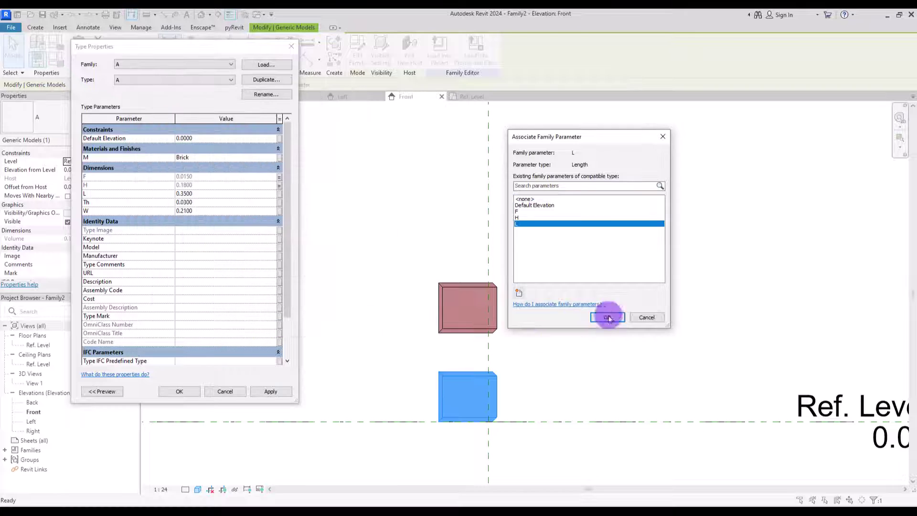
left_click(607, 317)
Associate the lower block's Th and W type parameters with new family parameters Th and W, and confirm the type properties.
left_click(280, 202)
left_click(519, 293)
type("Th")
key("Return")
left_click(607, 317)
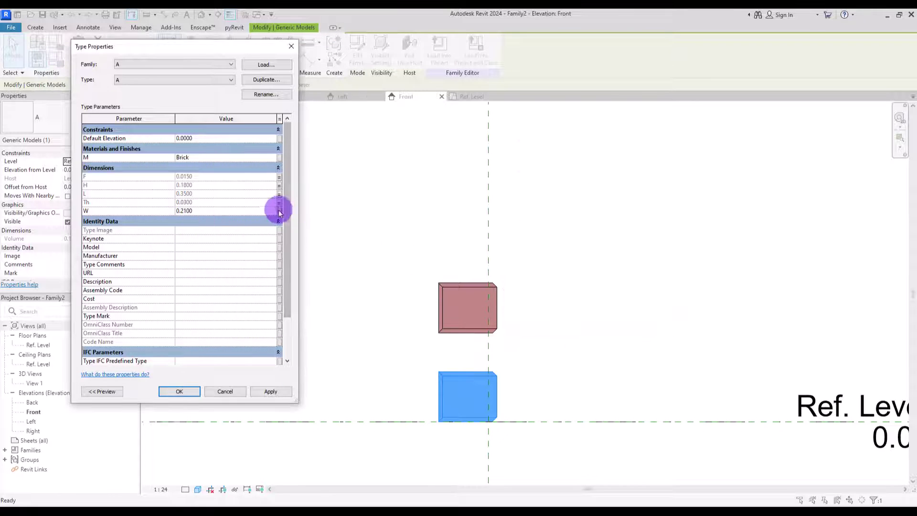
left_click(280, 211)
left_click(519, 293)
type("W")
key("Return")
left_click(607, 317)
key("Return")
key("Escape")
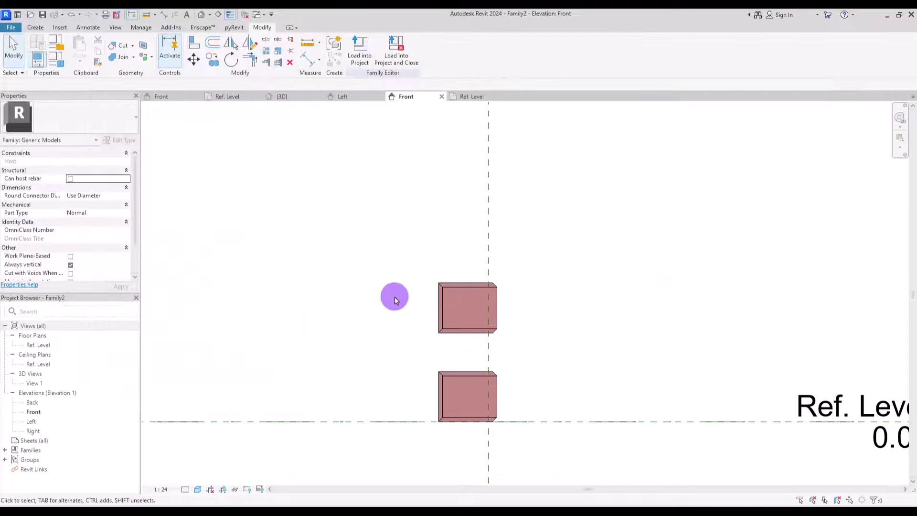
Duplicate the upper block's type as a new type named B.
left_click(441, 304)
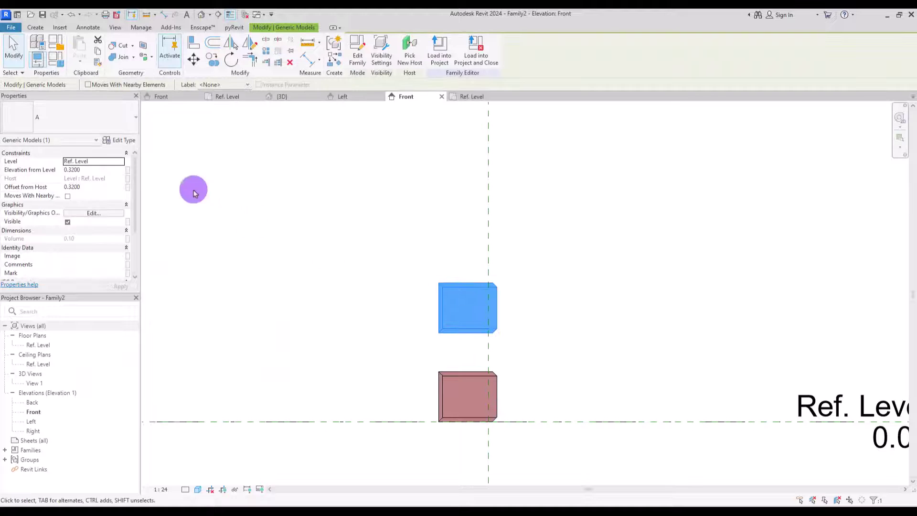
left_click(117, 142)
left_click(269, 81)
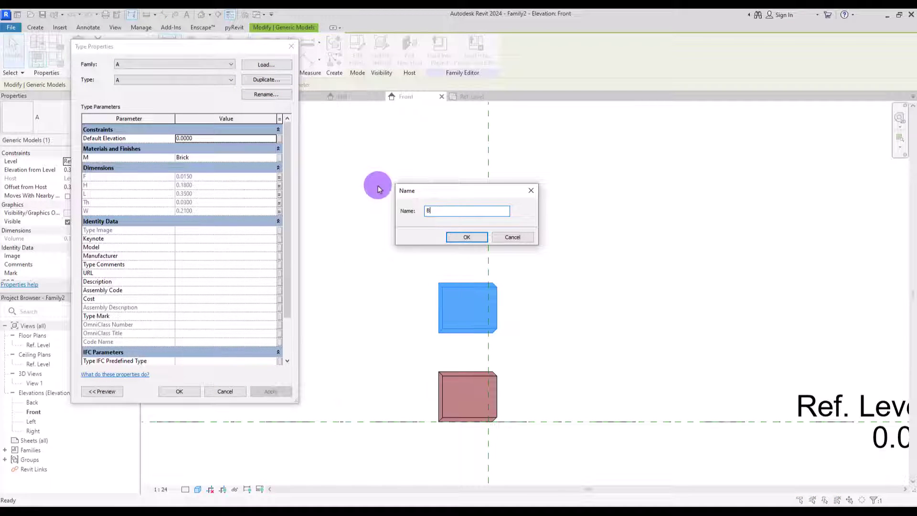
left_click(461, 238)
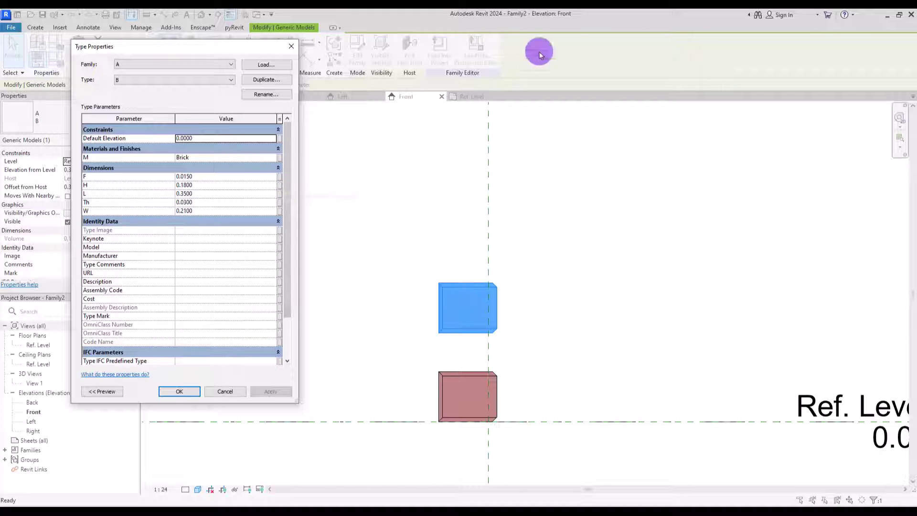
Associate type B's F and H parameters with the existing family parameters F and H.
left_click(280, 176)
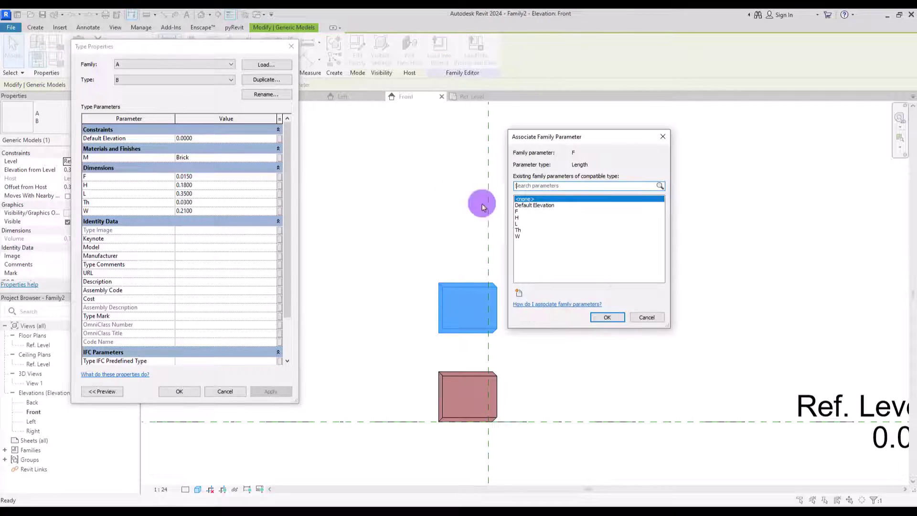
left_click(518, 211)
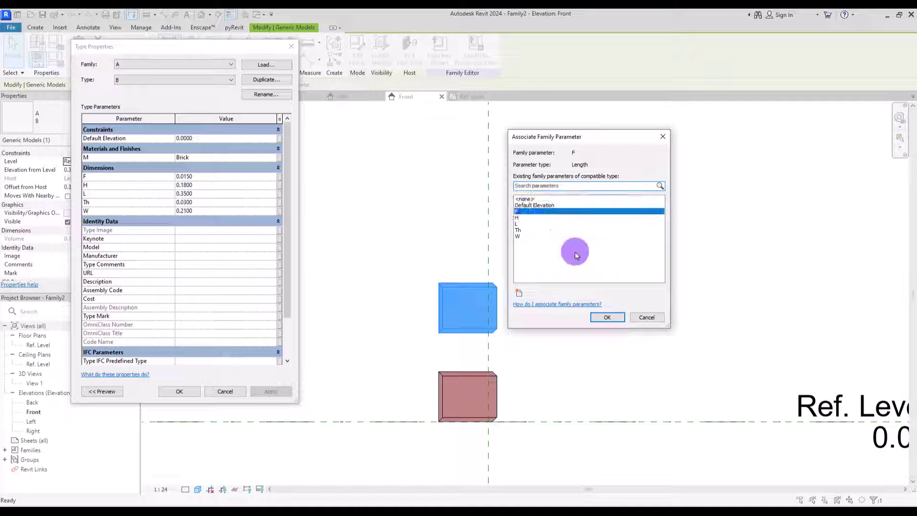
left_click(607, 317)
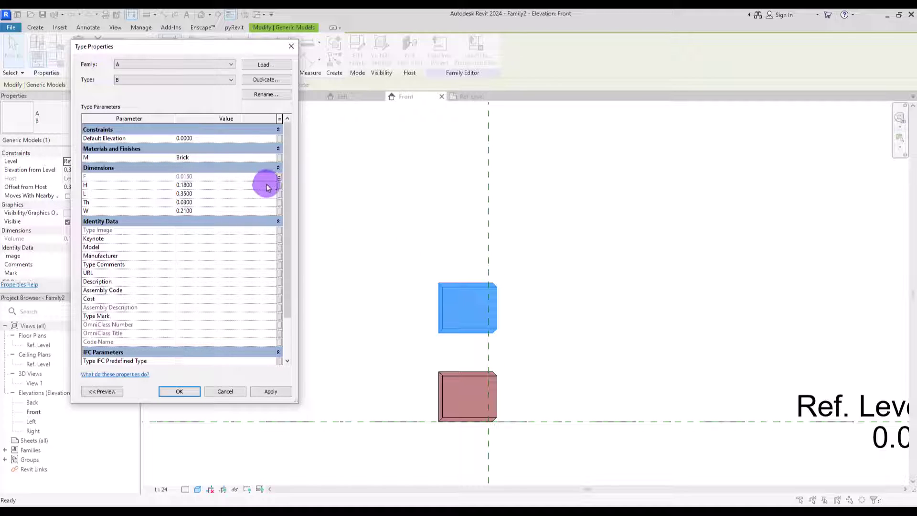
left_click(281, 186)
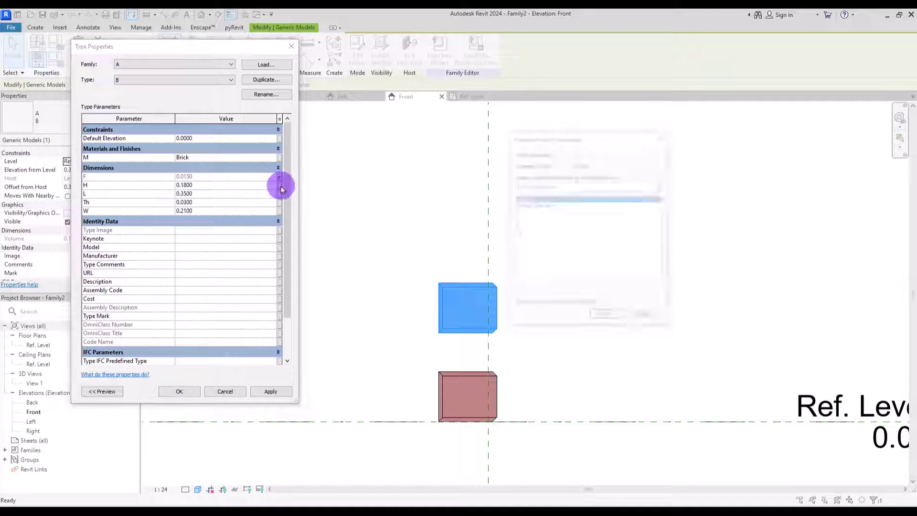
left_click(520, 218)
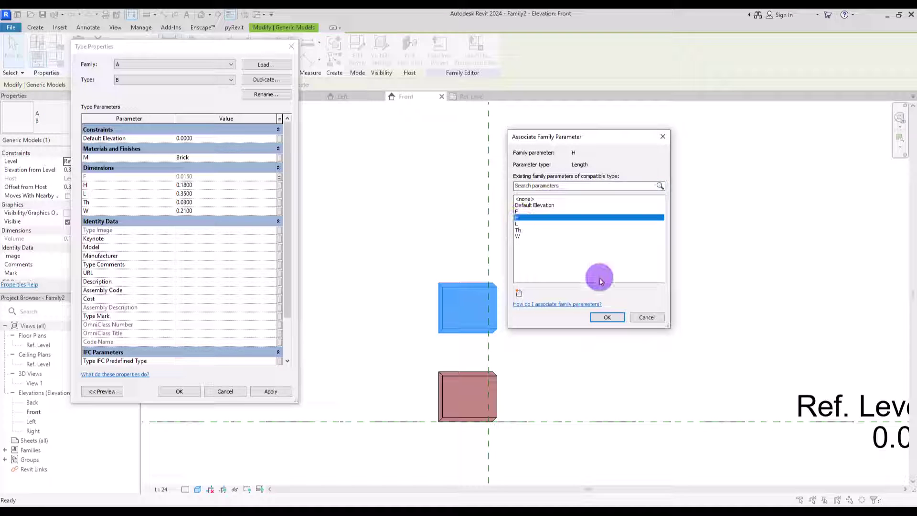
left_click(607, 317)
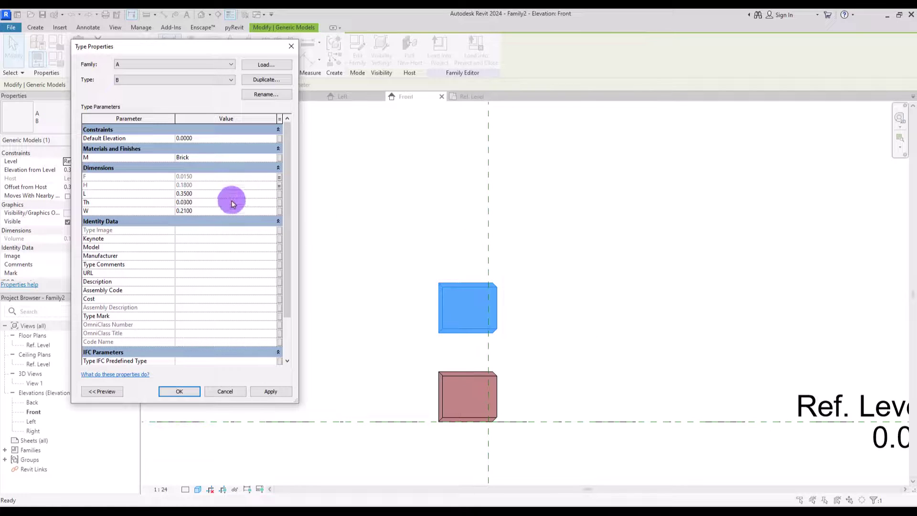
Swap type B's plan dimensions by associating its L with family parameter W and its W with family parameter L.
left_click(280, 195)
left_click(518, 236)
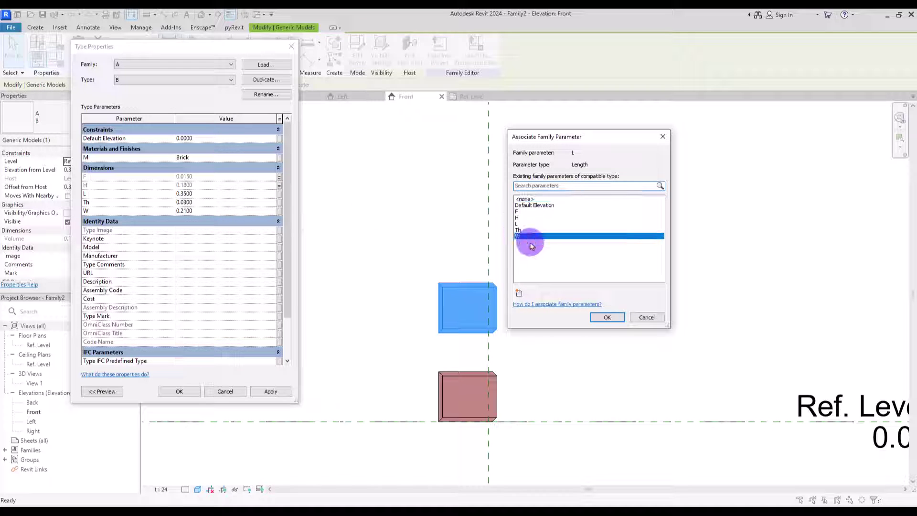
left_click(607, 317)
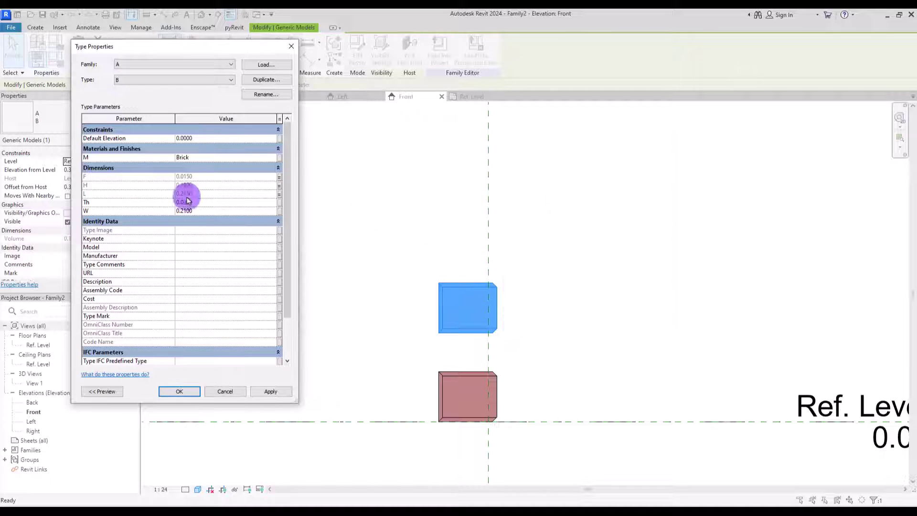
left_click(280, 212)
left_click(521, 225)
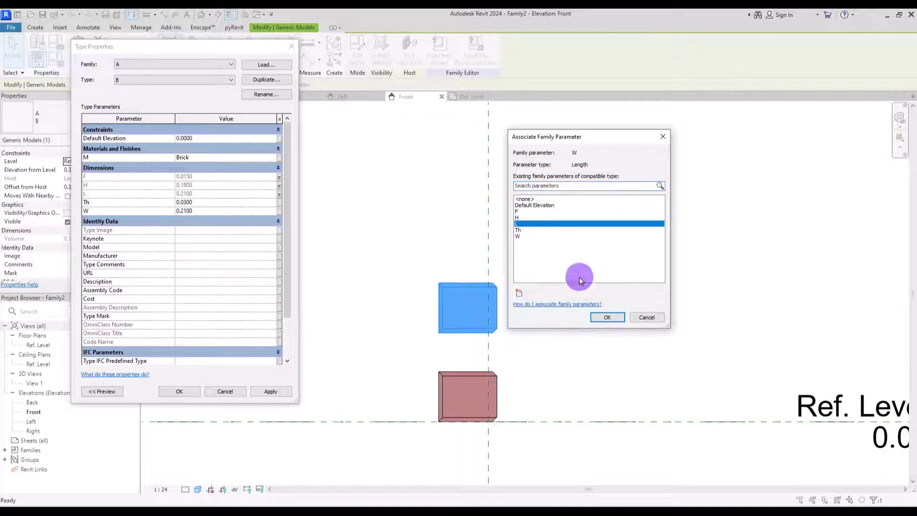
left_click(607, 317)
Associate type B's Th with family parameter Th and its material M with a new family parameter M, and confirm.
left_click(280, 204)
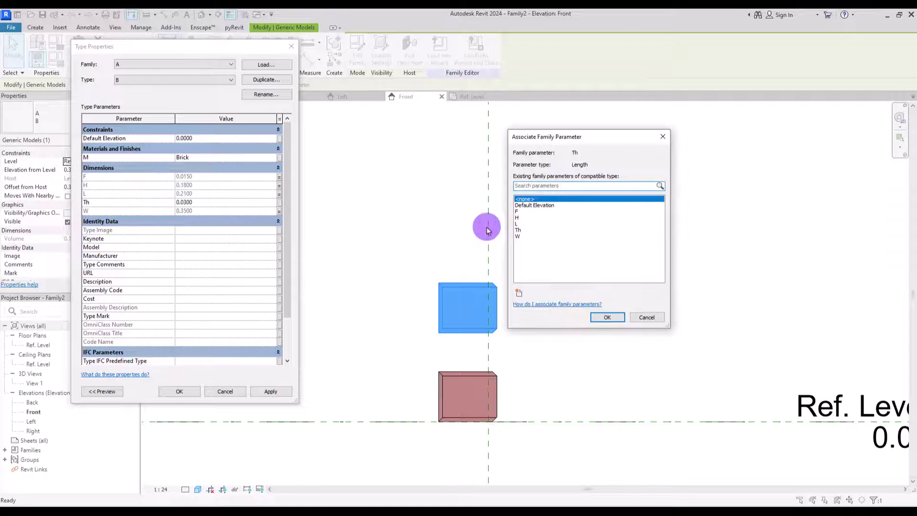
left_click(518, 230)
left_click(607, 317)
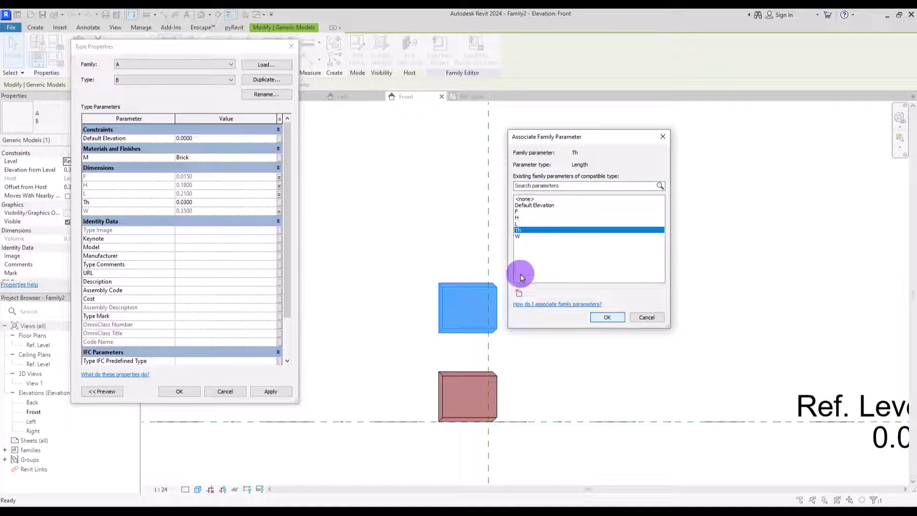
left_click(280, 157)
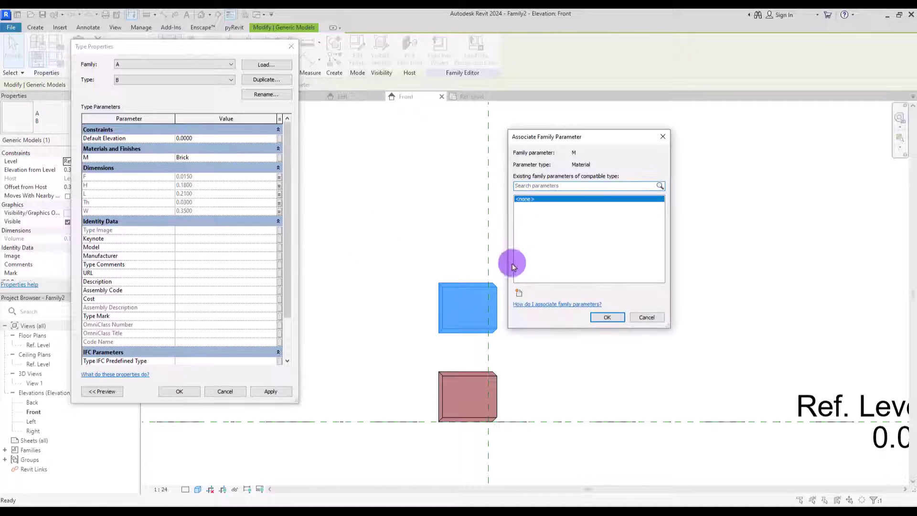
left_click(519, 292)
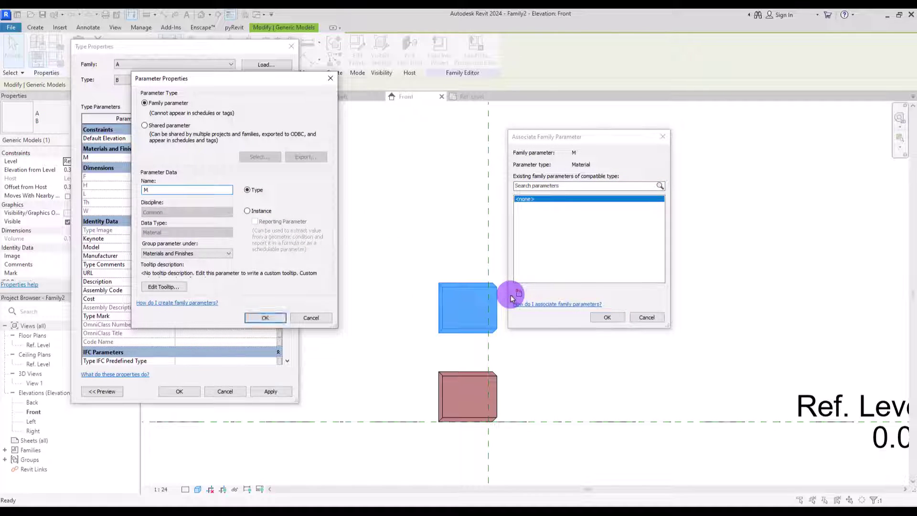
left_click(265, 317)
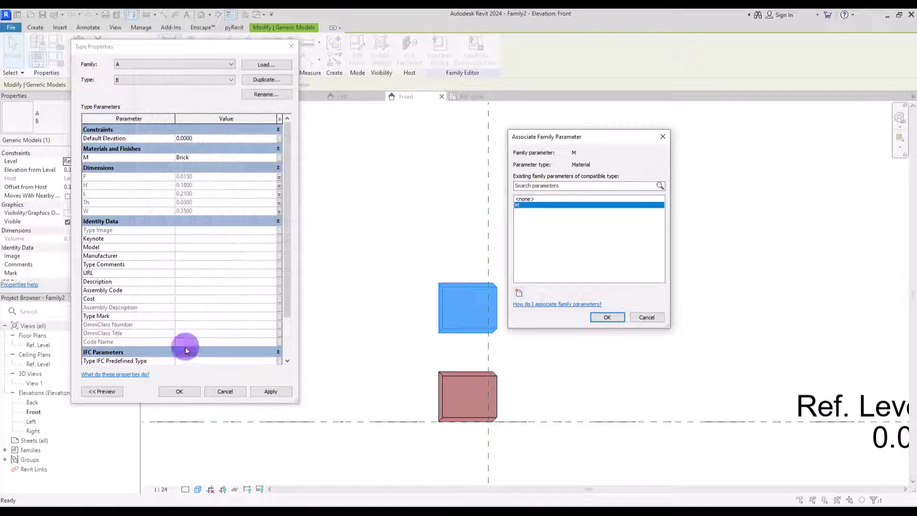
left_click(621, 319)
left_click(180, 391)
Associate the lower block's material parameter M with the existing family parameter M and confirm.
left_click(444, 376)
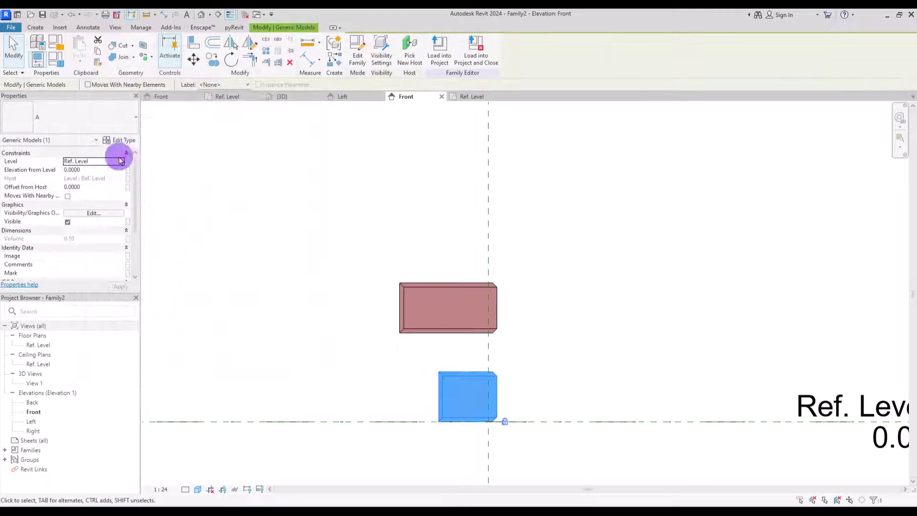
left_click(121, 140)
left_click(279, 157)
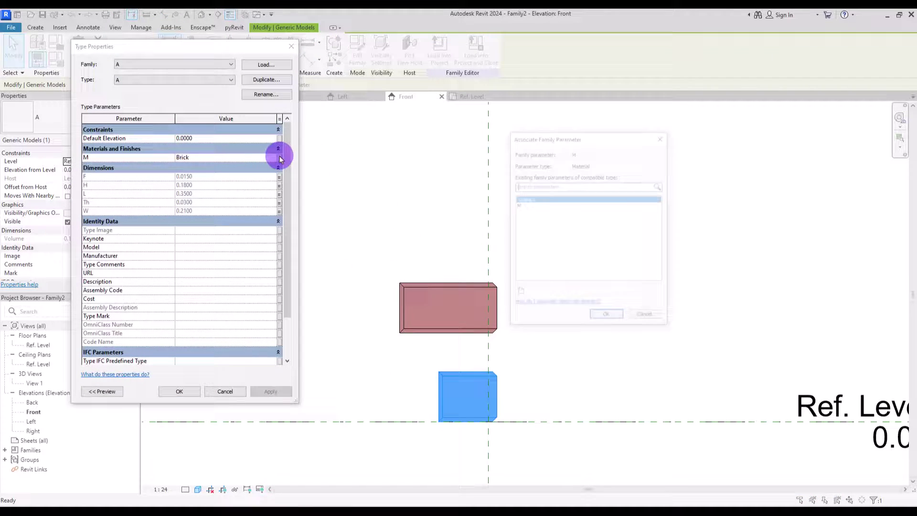
left_click(535, 207)
left_click(607, 317)
left_click(179, 390)
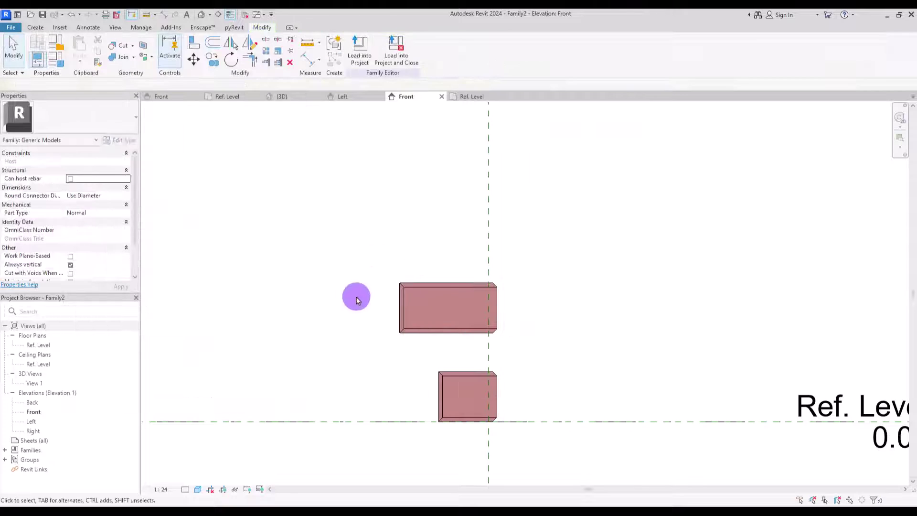
Add an aligned dimension between the upper block's bottom edge and the lower block's top edge.
scroll(417, 371, "up", 1)
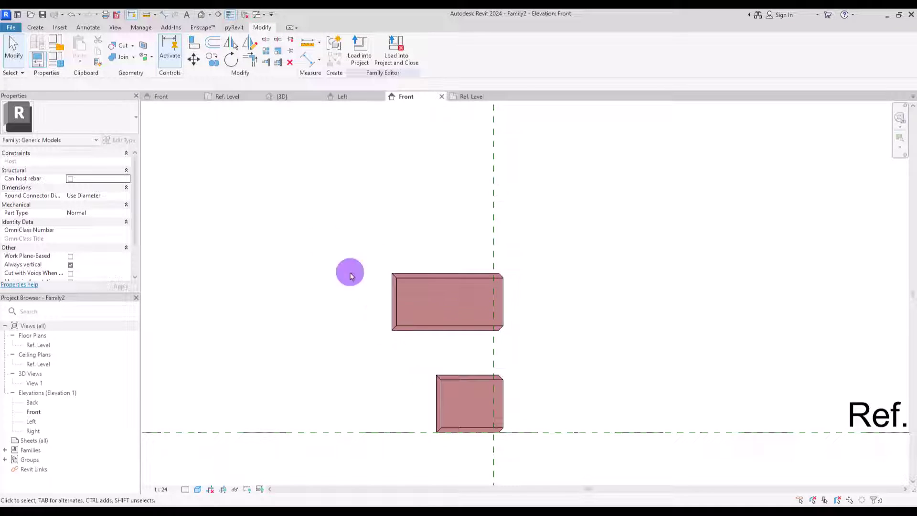
left_click(306, 58)
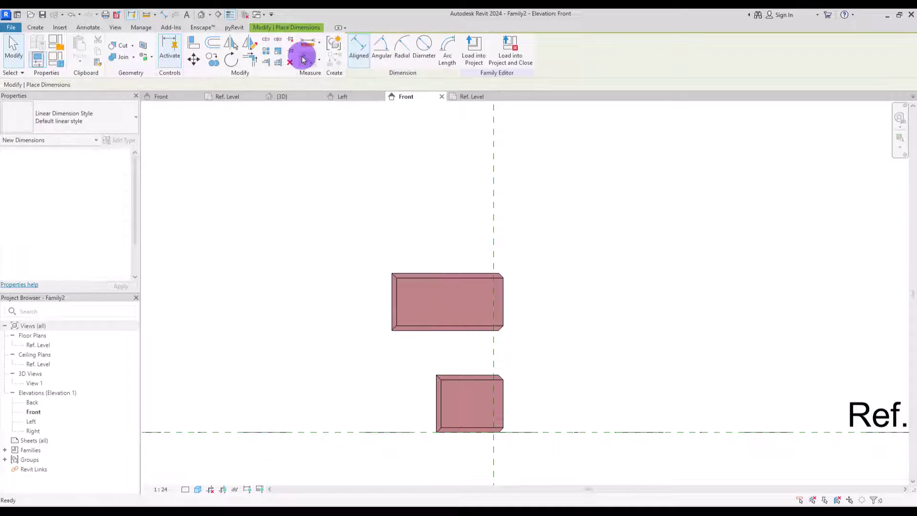
left_click(416, 333)
left_click(450, 373)
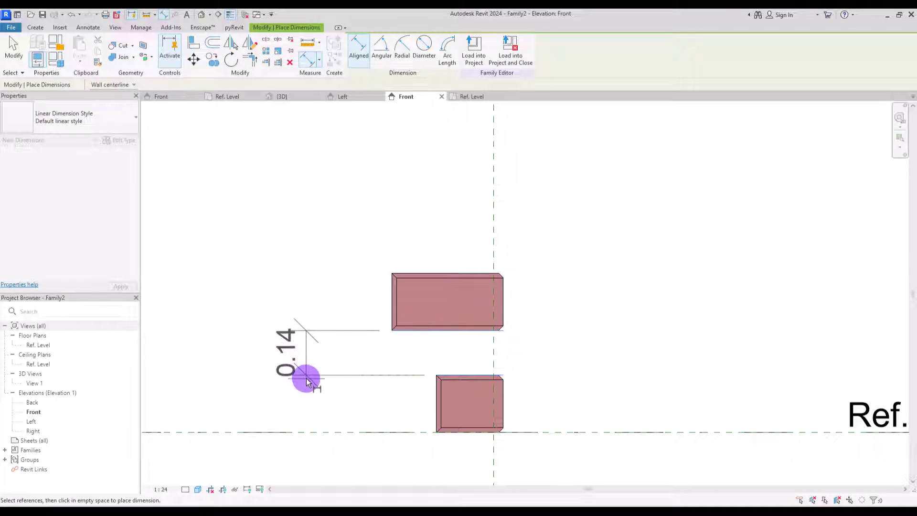
left_click(306, 380)
key("Escape")
Label the dimension between the two blocks with a new type parameter named Gap.
left_click(346, 331)
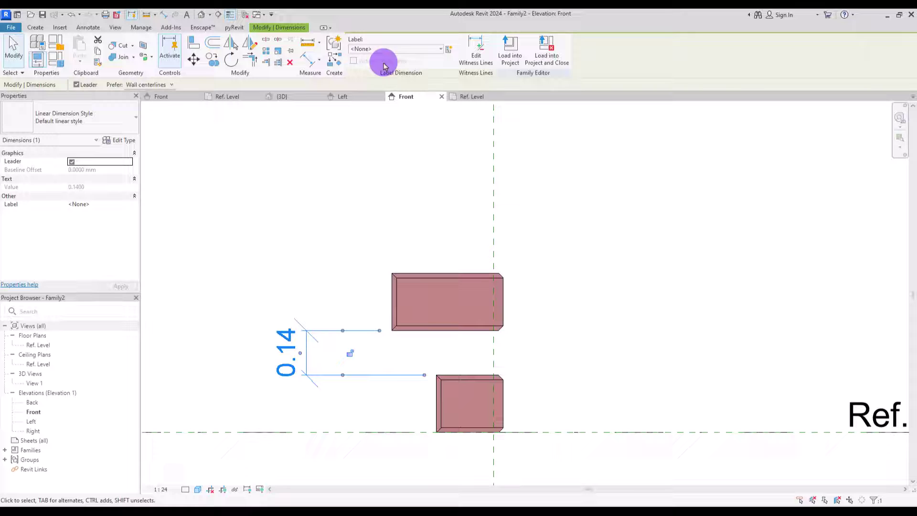
left_click(450, 48)
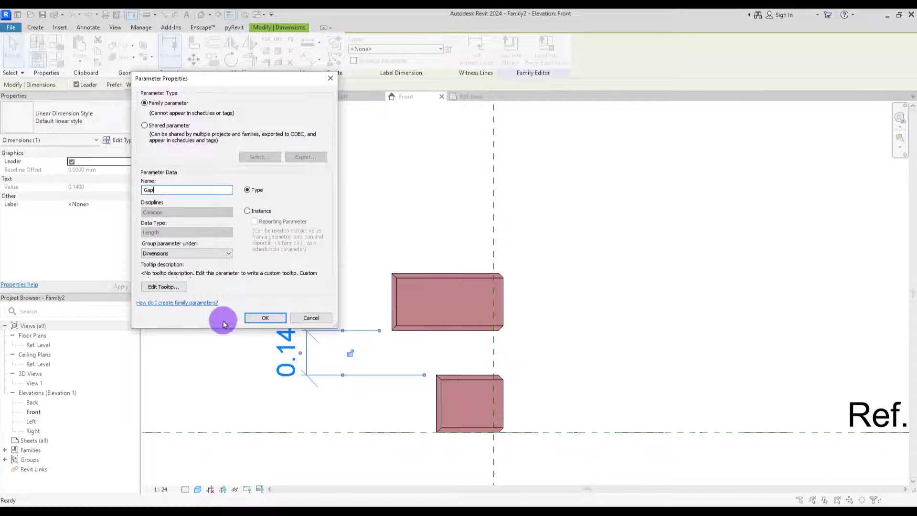
left_click(265, 318)
Nudge the upper block straight down until the Gap dimension to the lower block is about 0.04.
left_click(444, 277)
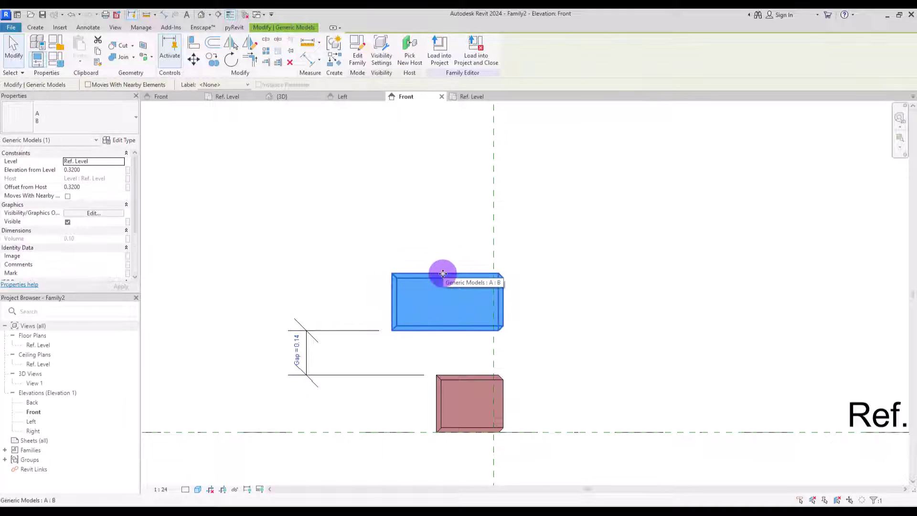
key("Down")
key("Down")
key("Down")
key("Down")
key("Down")
key("Down")
key("Down")
key("Down")
key("Down")
key("Down")
key("Down")
key("Down")
key("Down")
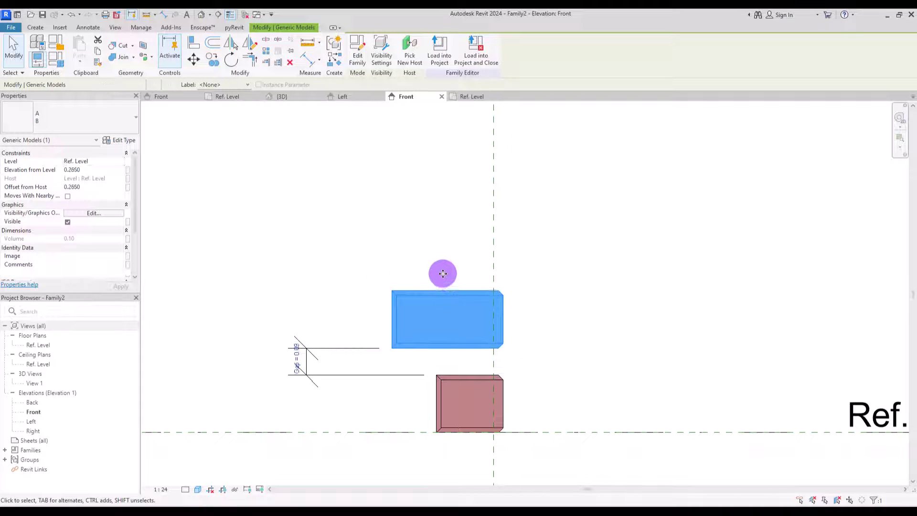
key("Down")
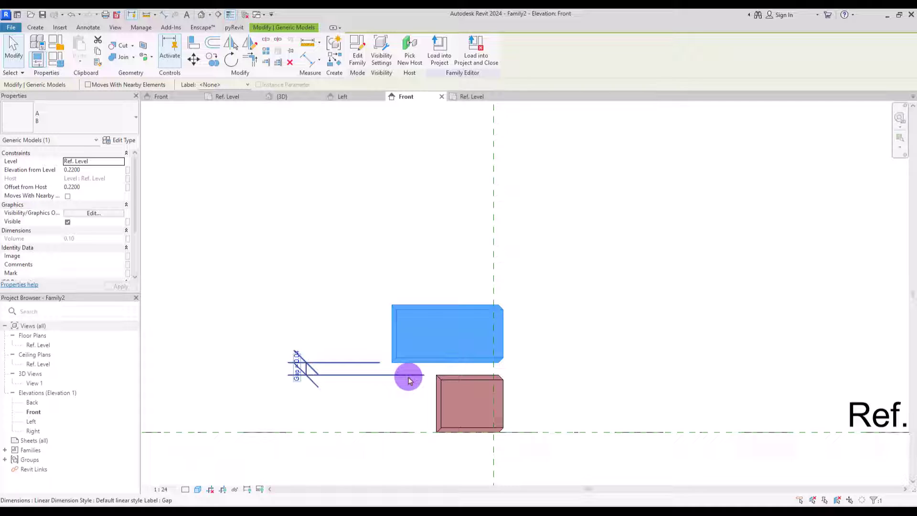
left_click(262, 203)
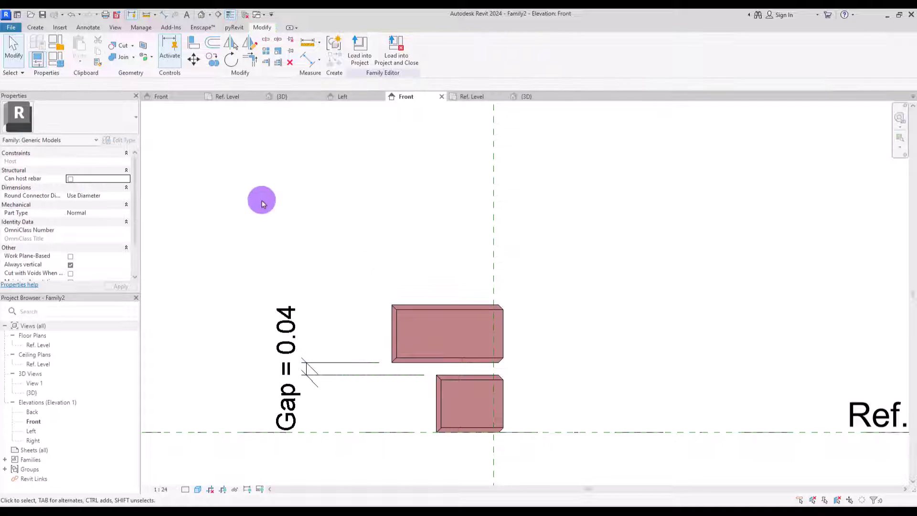
Create a new generic model family to host the two-block assembly.
left_click(18, 32)
left_click(65, 63)
left_click(98, 86)
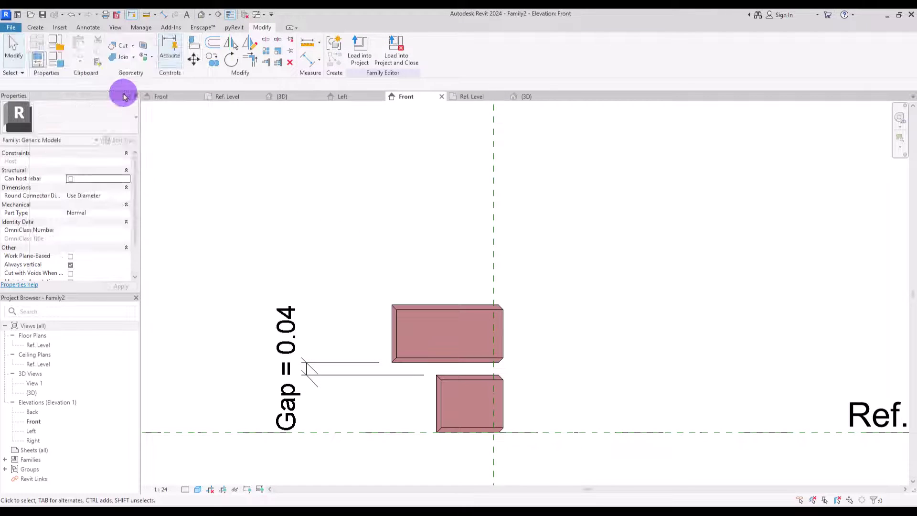
Save the two-block family as Blocks in the 69 Quoins folder.
left_click(11, 27)
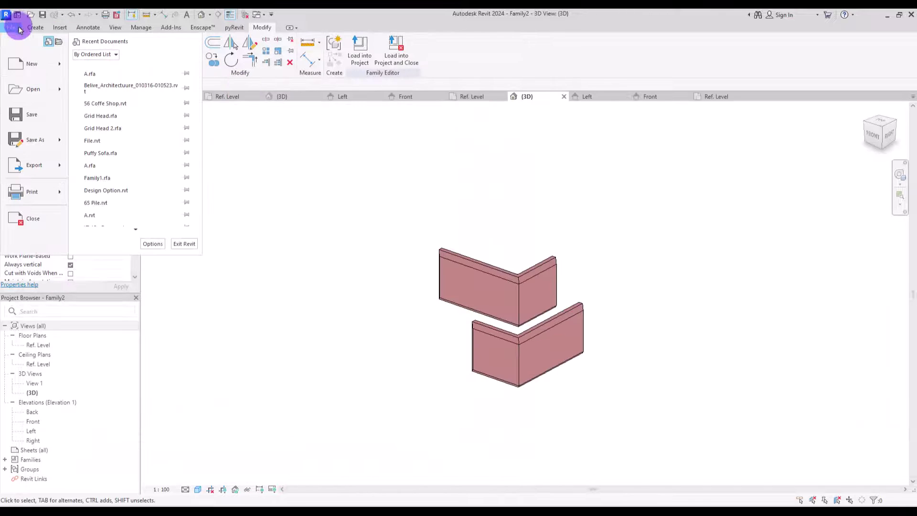
left_click(59, 143)
left_click(113, 119)
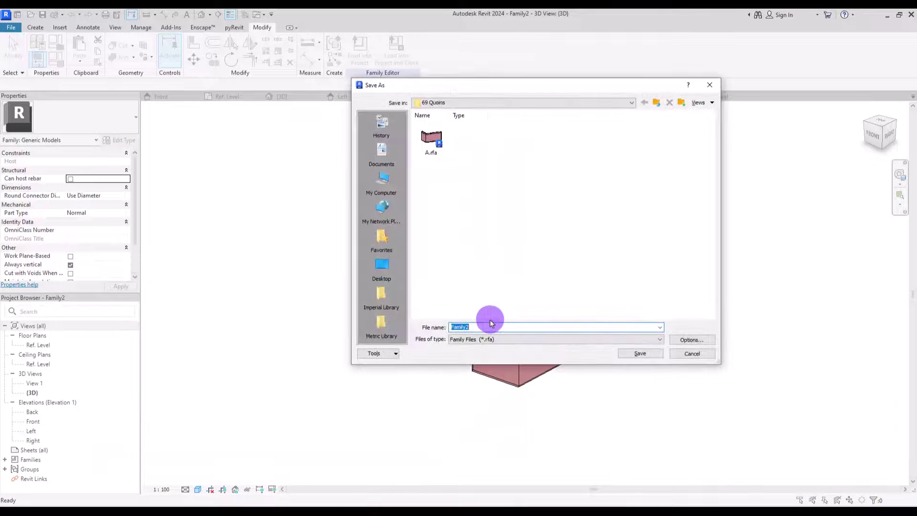
type("Blocks")
left_click(640, 353)
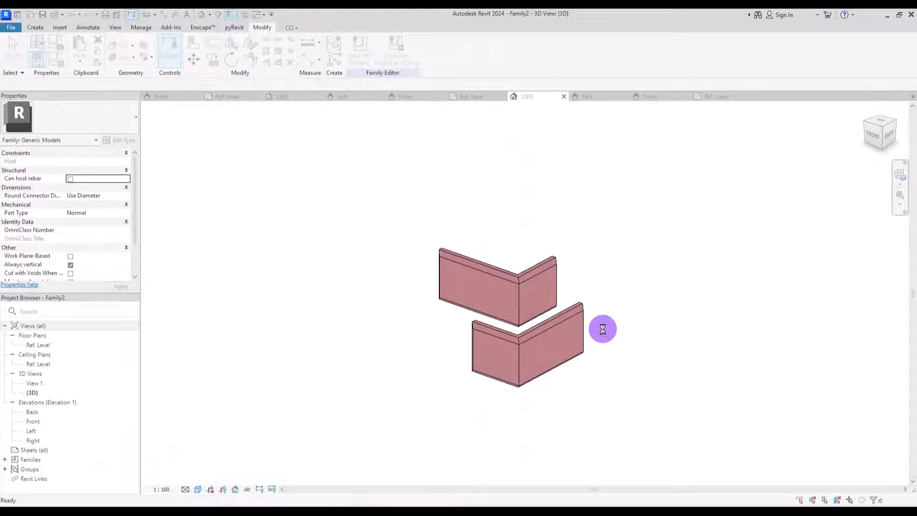
Load the Blocks family into Family3 and place one instance near the intersection of the reference planes in plan.
left_click(370, 66)
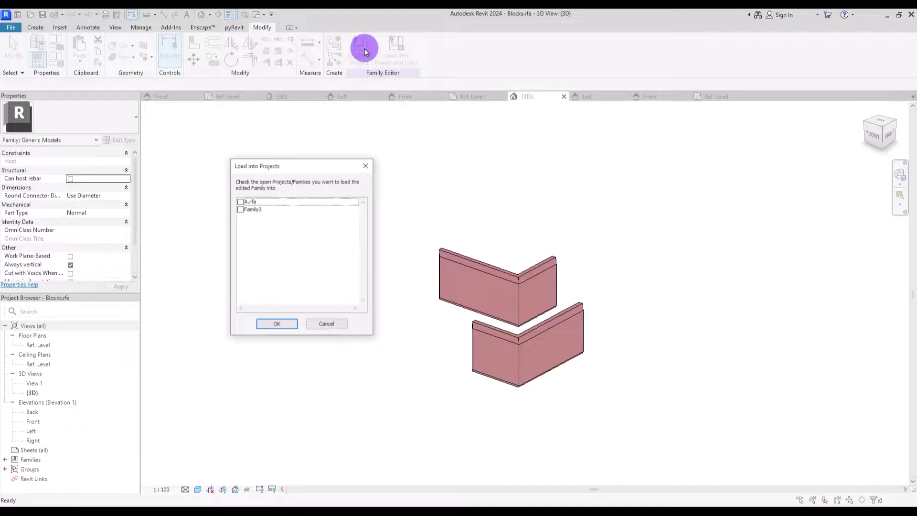
left_click(240, 209)
left_click(277, 325)
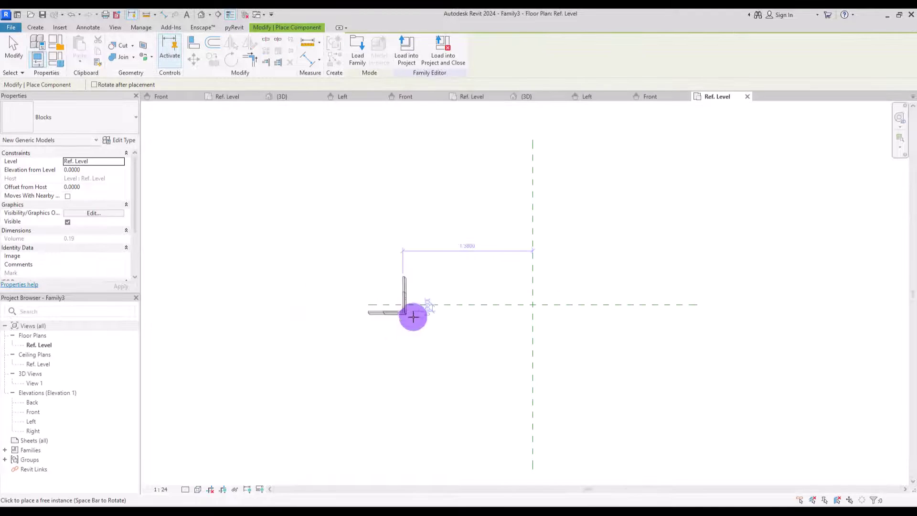
left_click(542, 325)
key("Escape")
key("Escape")
Align the Blocks instance's inner corner to the vertical and horizontal reference planes in plan.
left_click(195, 46)
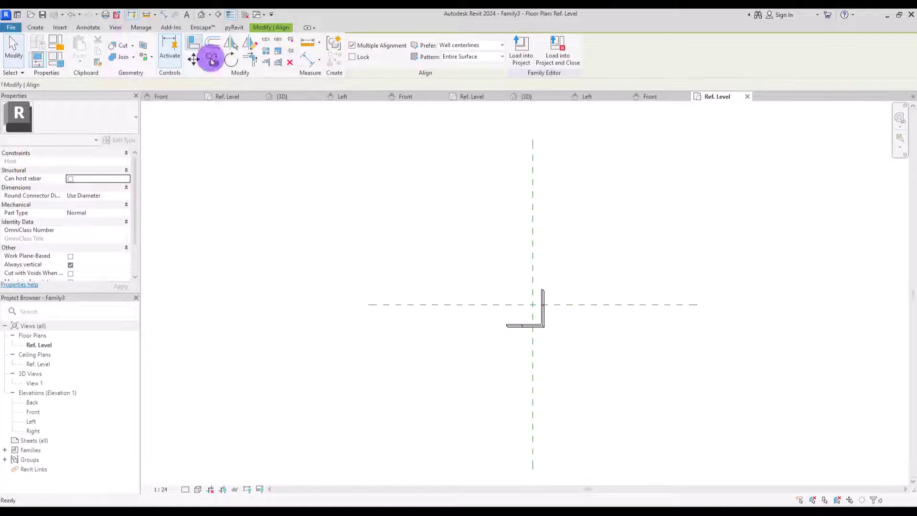
left_click(532, 222)
key("Escape")
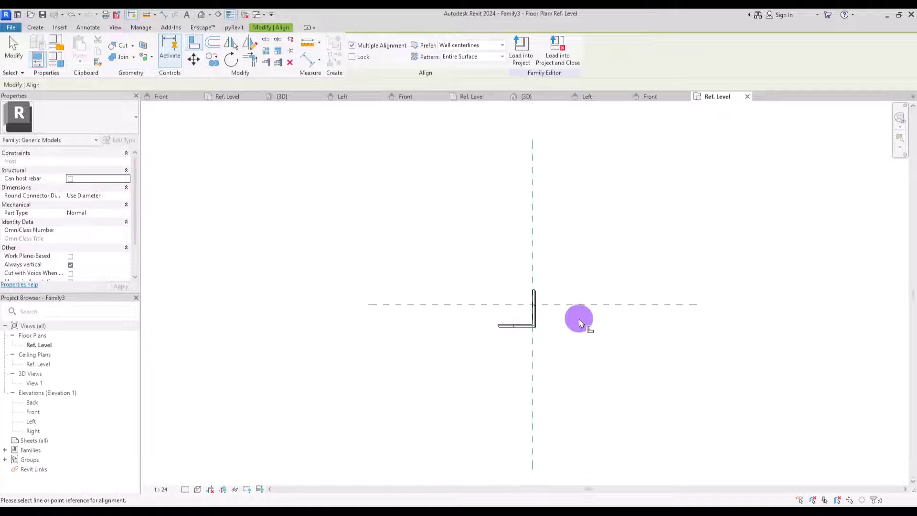
left_click(514, 304)
left_click(513, 325)
key("Escape")
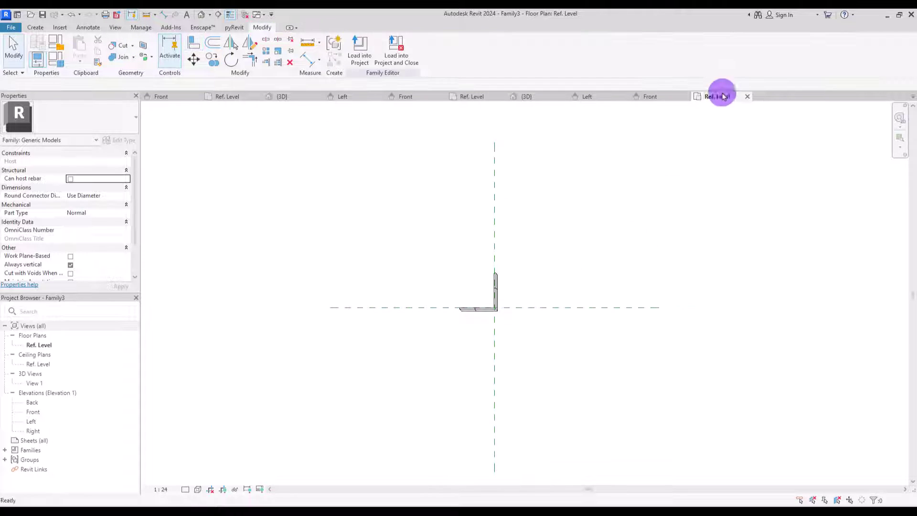
Align the bottom edge of the Blocks instance to the reference level in the front elevation.
left_click(643, 96)
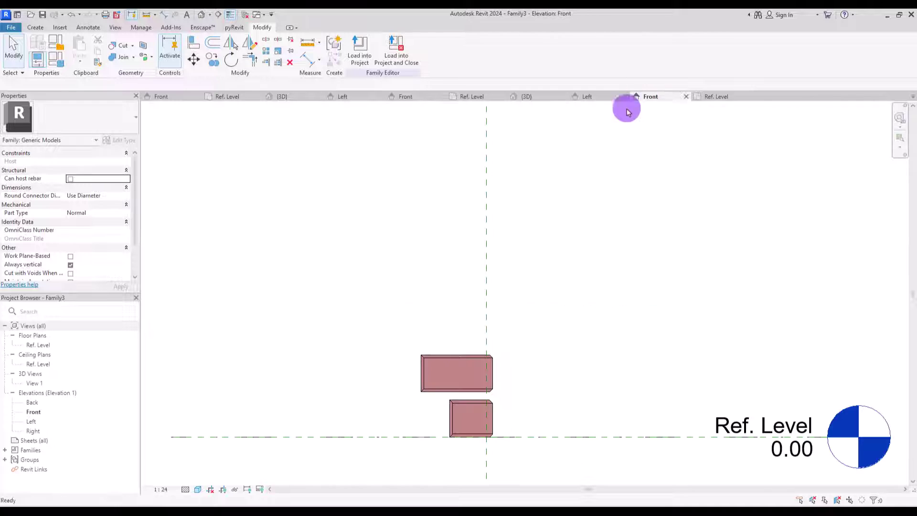
left_click(454, 357)
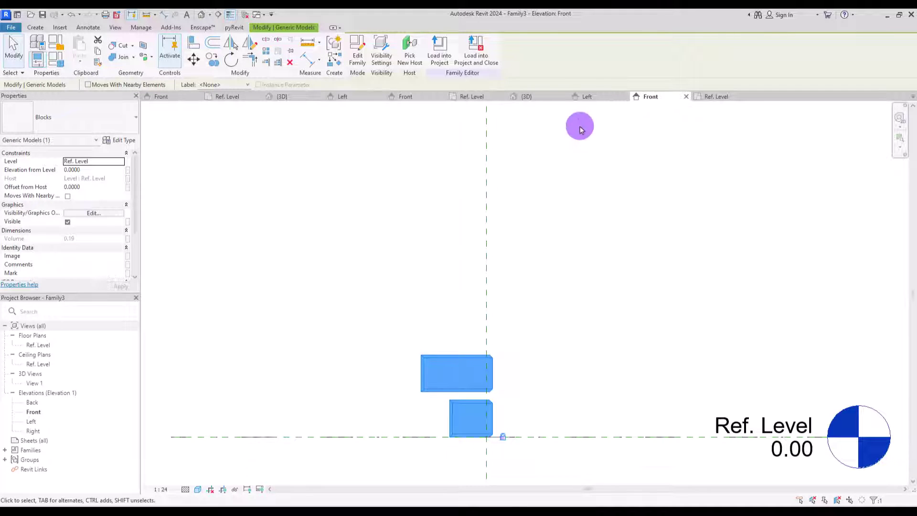
left_click(193, 43)
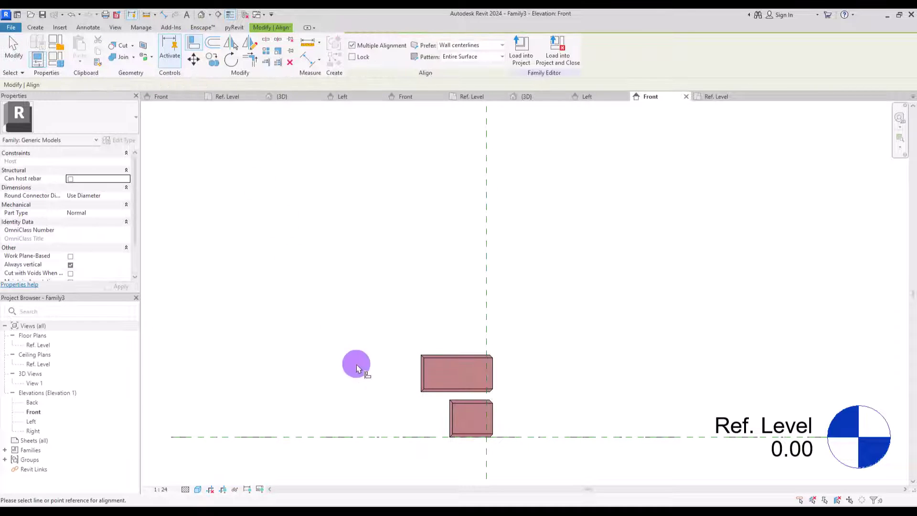
left_click(407, 437)
left_click(461, 436)
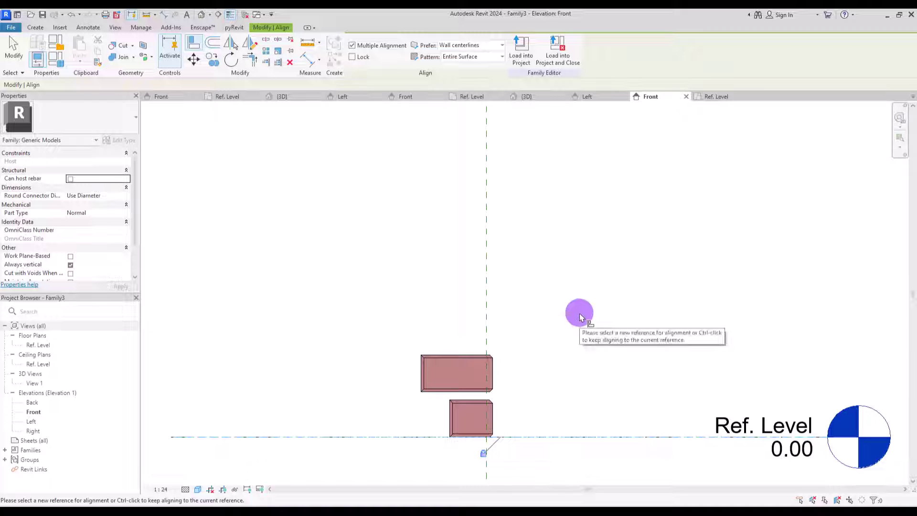
key("Escape")
key("Escape")
Draw a horizontal reference plane above the blocks, about 0.51 above the reference level.
left_click(36, 27)
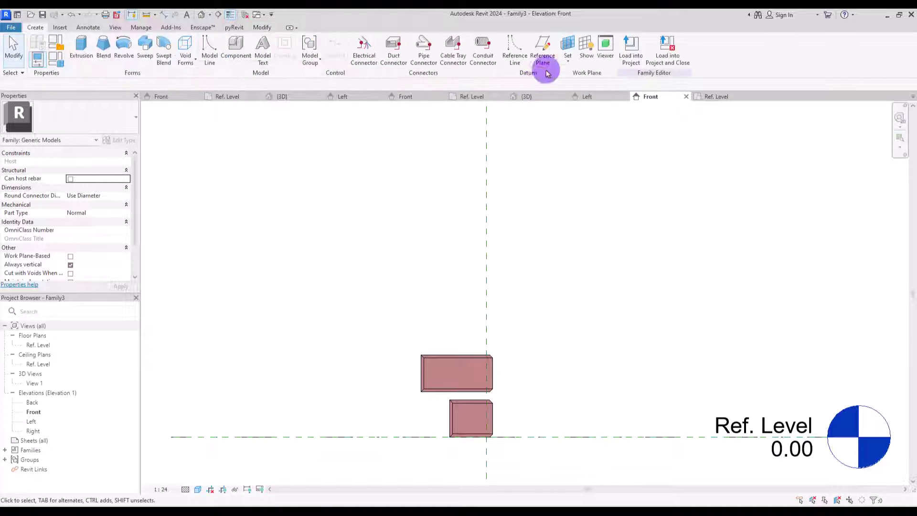
left_click(542, 50)
left_click(340, 331)
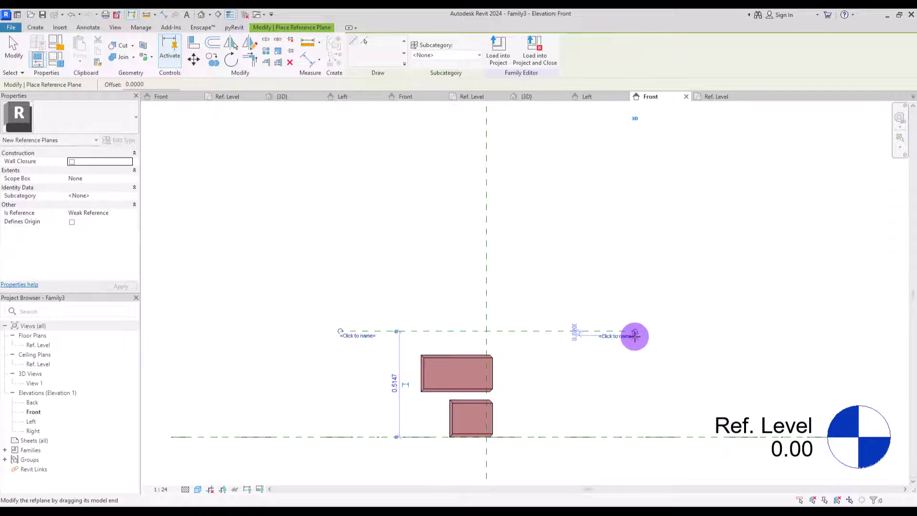
left_click(634, 331)
key("Escape")
key("Escape")
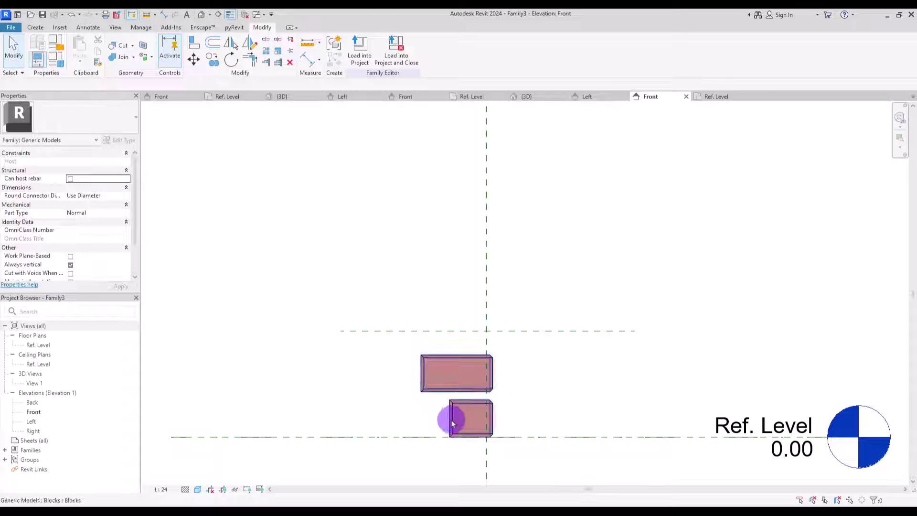
Add an aligned dimension between the new reference plane and the reference level, placed beside the blocks.
scroll(451, 422, "up", 1)
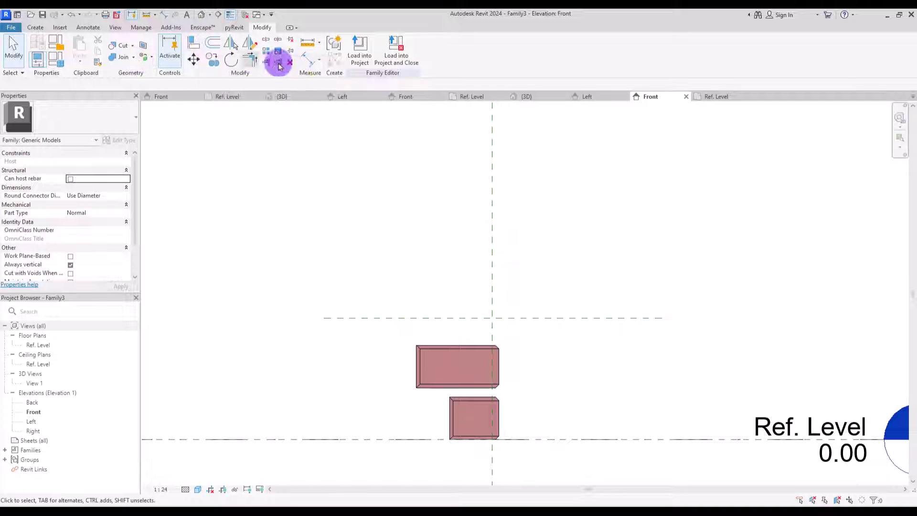
left_click(308, 60)
left_click(543, 318)
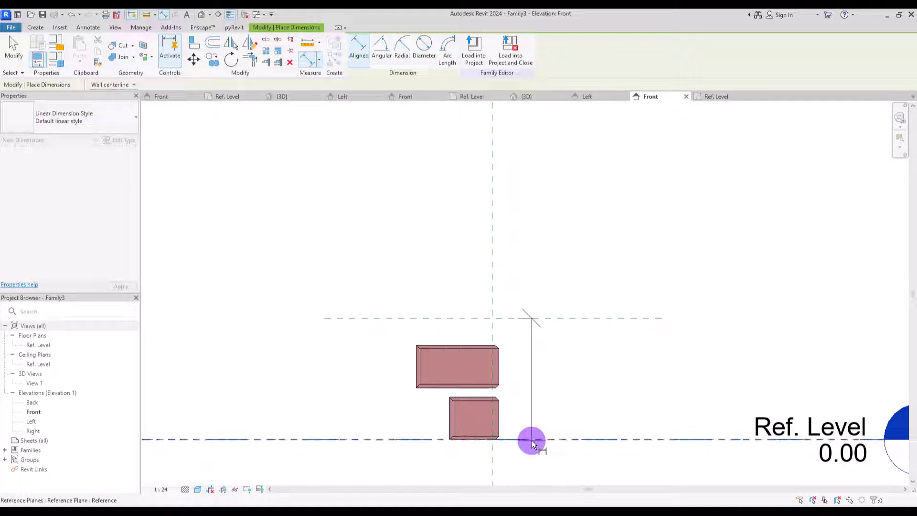
left_click(533, 440)
left_click(569, 451)
key("Escape")
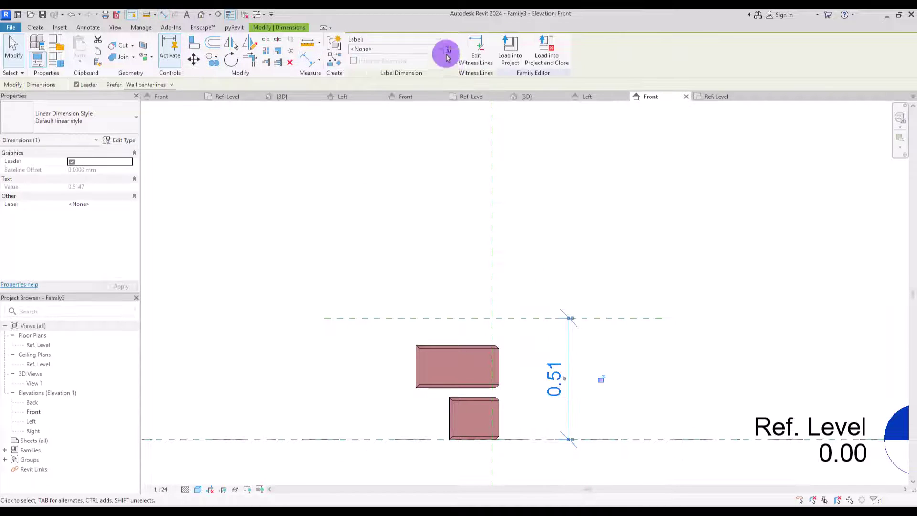
Label the reference plane's height dimension with a new type parameter named D.
left_click(447, 57)
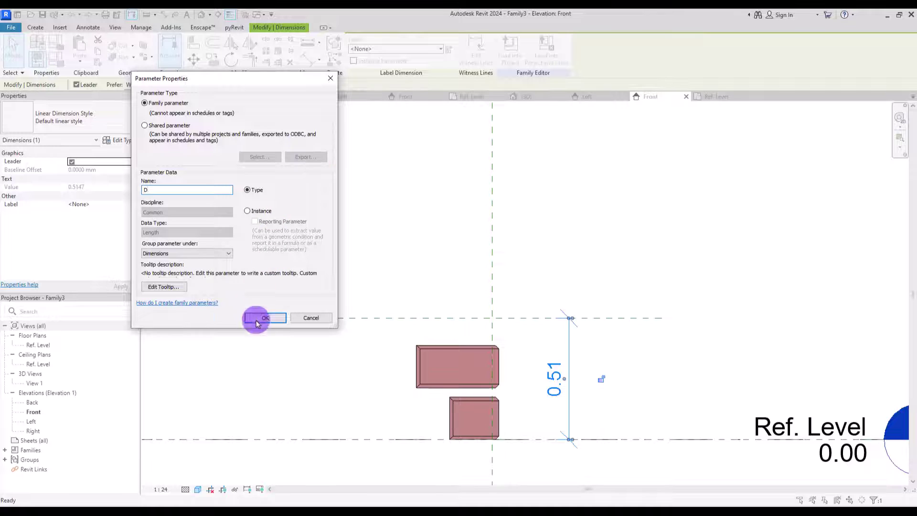
left_click(265, 318)
left_click(397, 221)
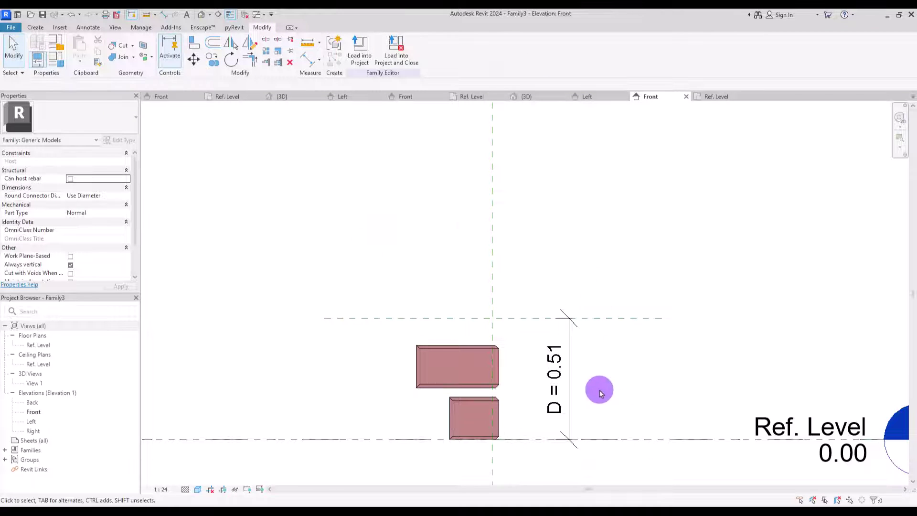
left_click(55, 65)
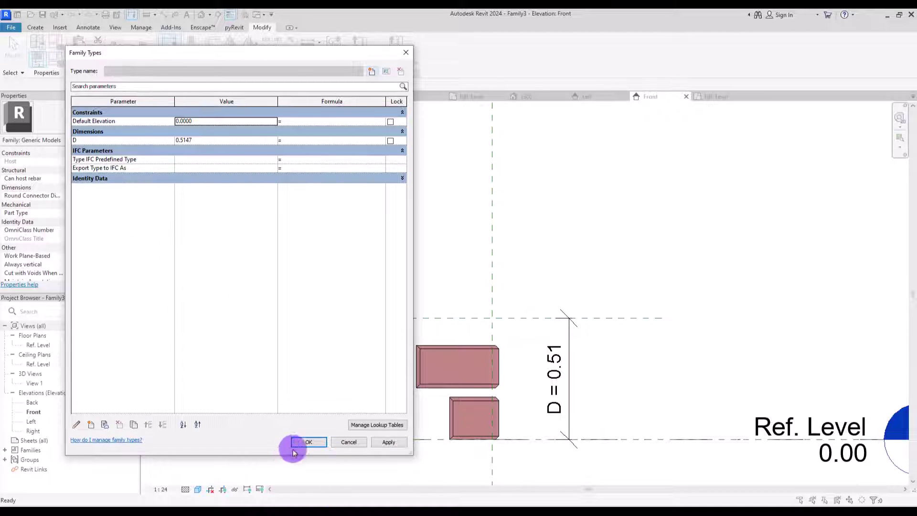
left_click(308, 442)
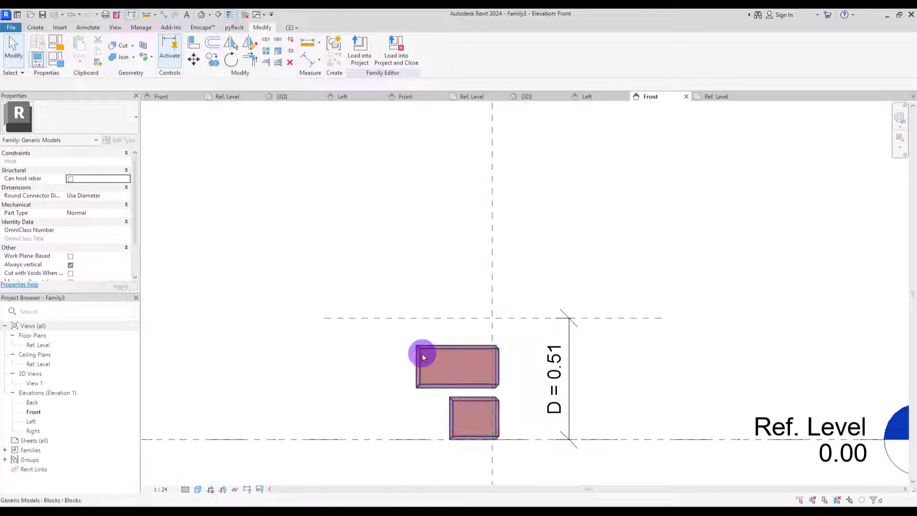
left_click(422, 358)
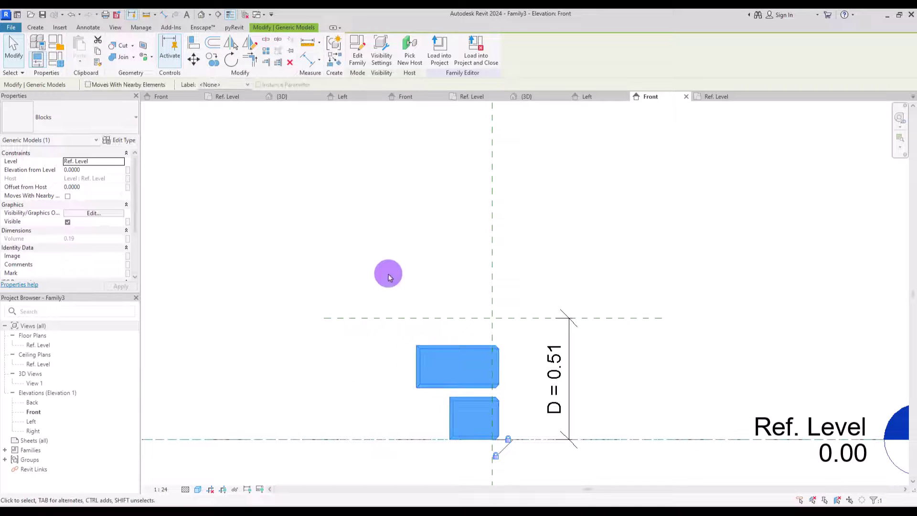
left_click(389, 272)
Associate type parameter F of the Blocks instance with a new family type parameter named Fillet.
left_click(418, 354)
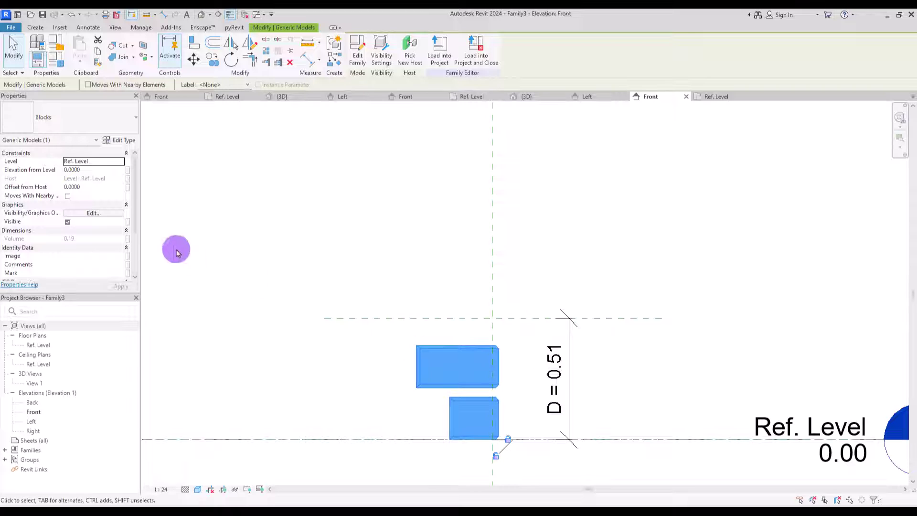
left_click(119, 141)
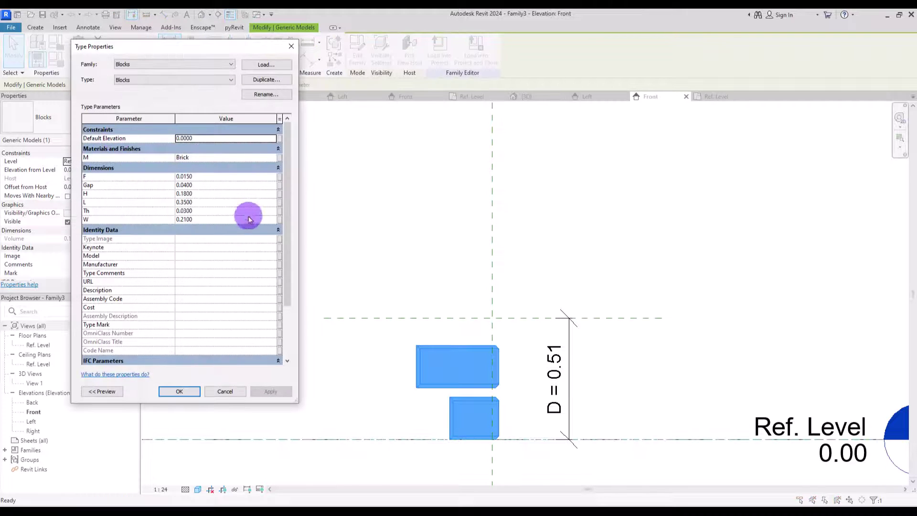
left_click(280, 177)
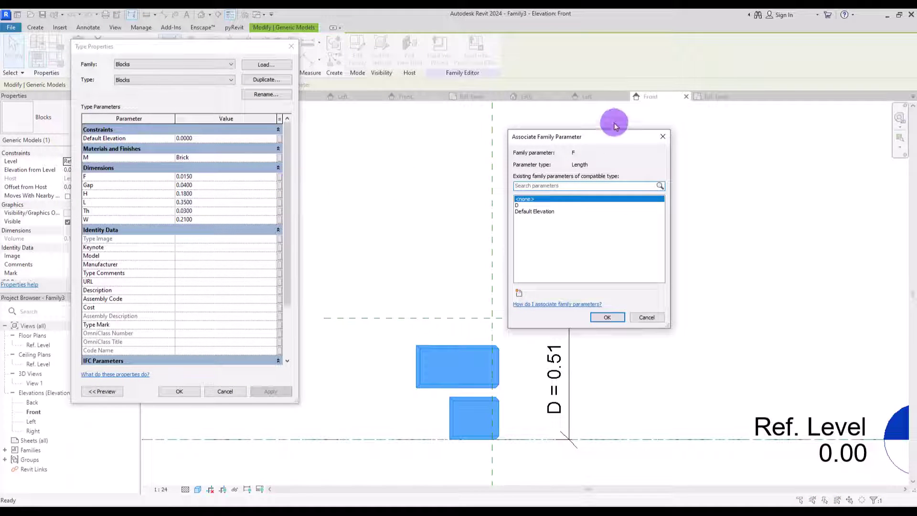
left_click_drag(593, 134, 429, 115)
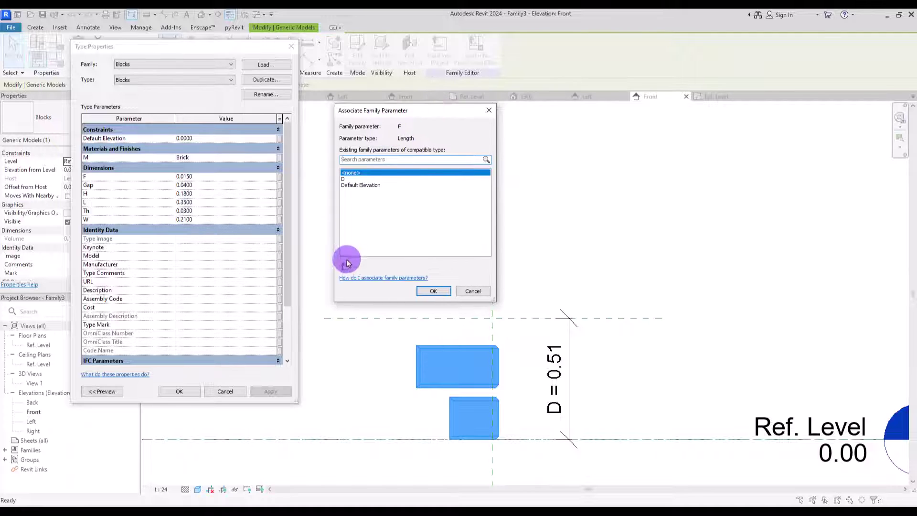
left_click(345, 267)
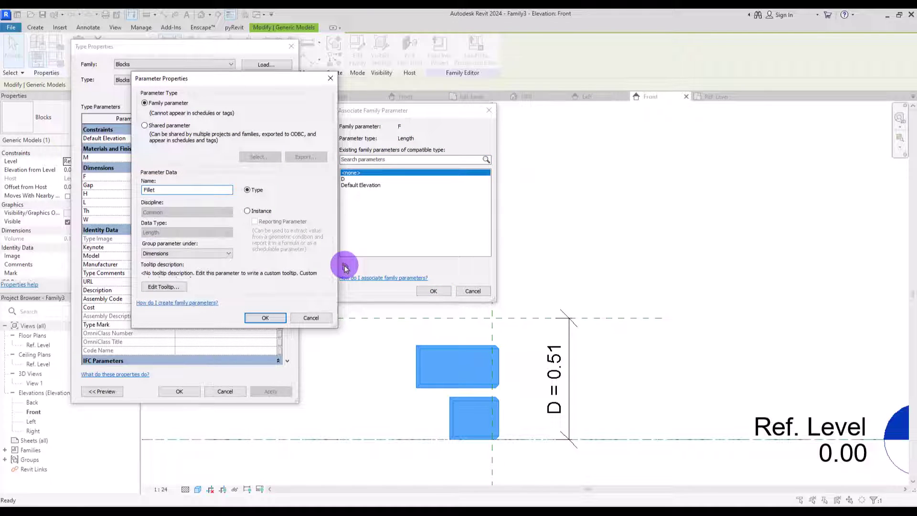
left_click(265, 318)
Associate the Blocks type's Gap with a new family parameter Gap, and its H with a new family parameter Height.
left_click(279, 185)
left_click(345, 267)
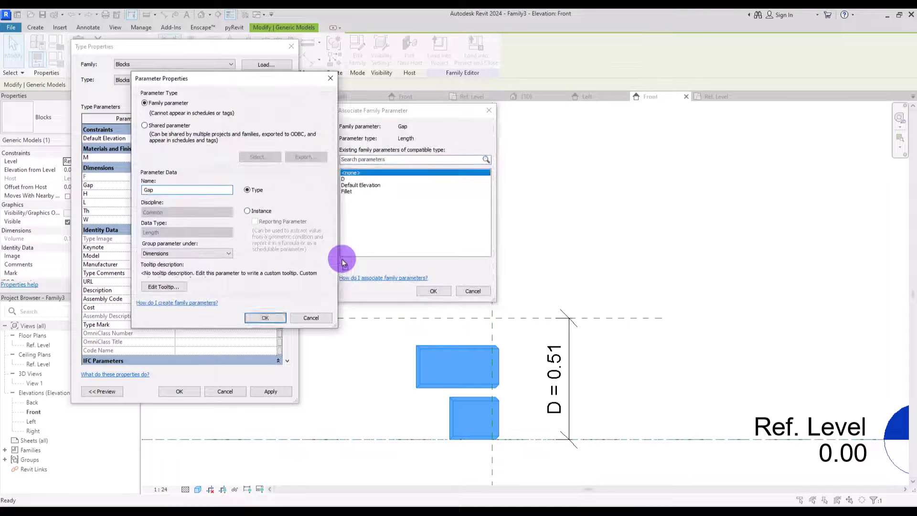
key("Return")
key("Return")
left_click(280, 193)
left_click(345, 267)
type("Height")
key("Return")
key("Return")
Associate the Blocks type's L parameter with a new family type parameter named Length.
left_click(279, 202)
left_click(345, 267)
type("Len")
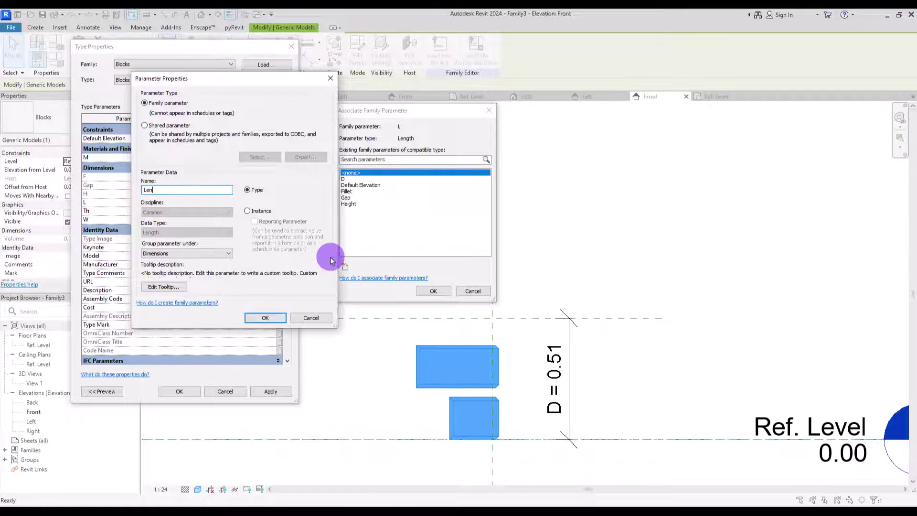
type("gth")
key("Return")
key("Return")
Associate the Blocks type's Th with a new family parameter Thickness, and its W with a new family parameter Width.
left_click(280, 210)
left_click(344, 266)
type("Thickness")
key("Return")
key("Return")
left_click(280, 219)
type("Wid")
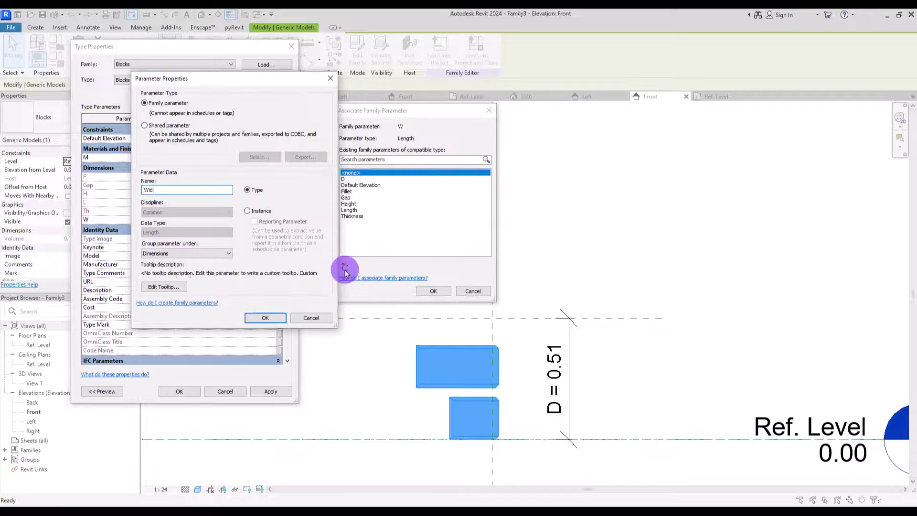
type("th")
key("Return")
key("Return")
key("Return")
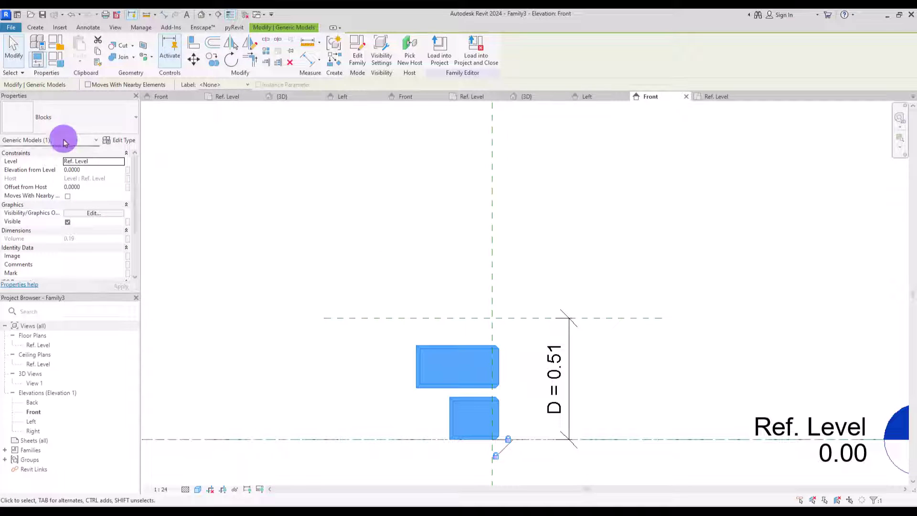
Give parameter D the formula (Height * 2) + (Gap * 2) in the family types and apply it.
left_click(56, 62)
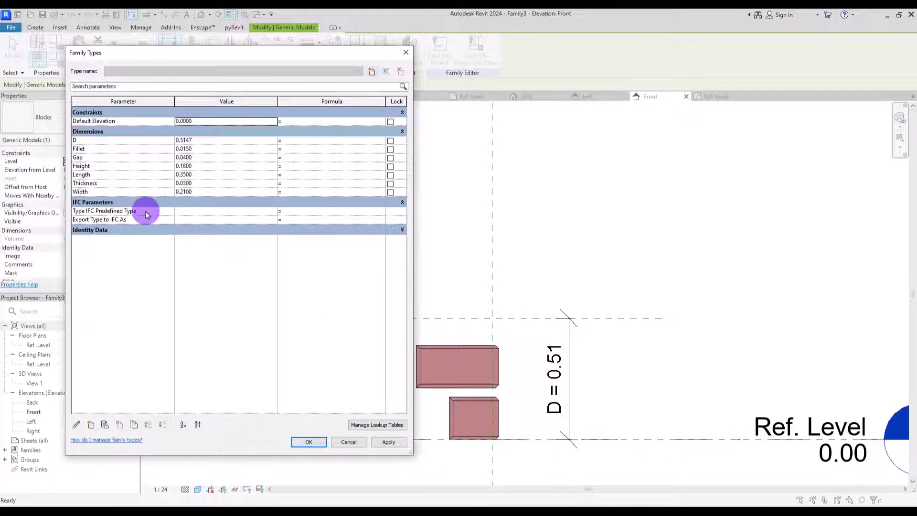
left_click(110, 140)
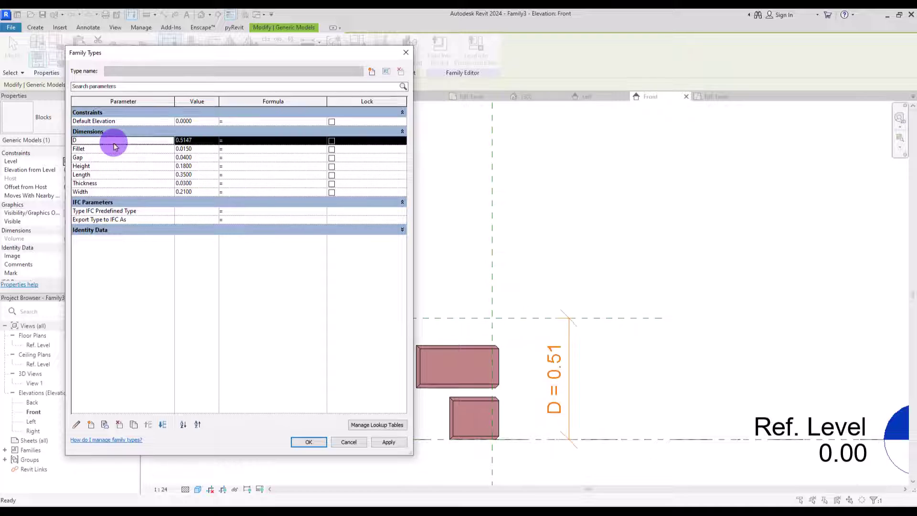
left_click(241, 140)
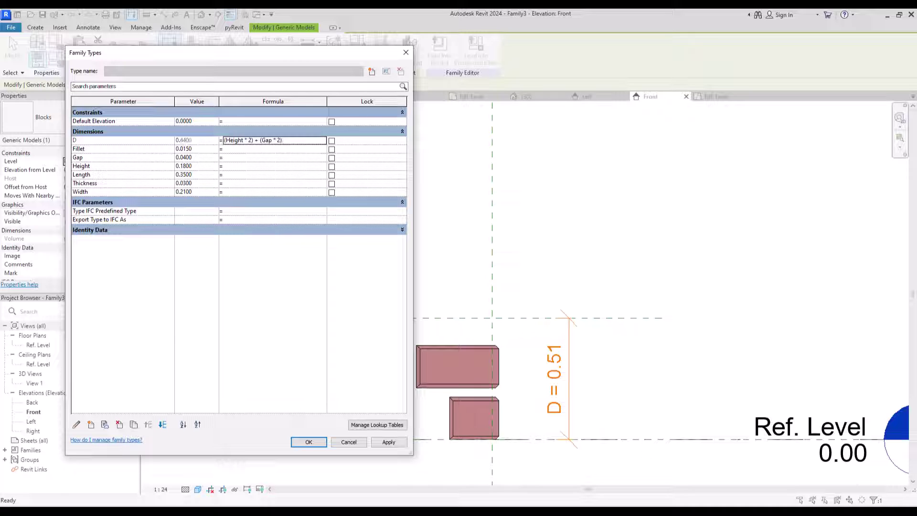
key("Return")
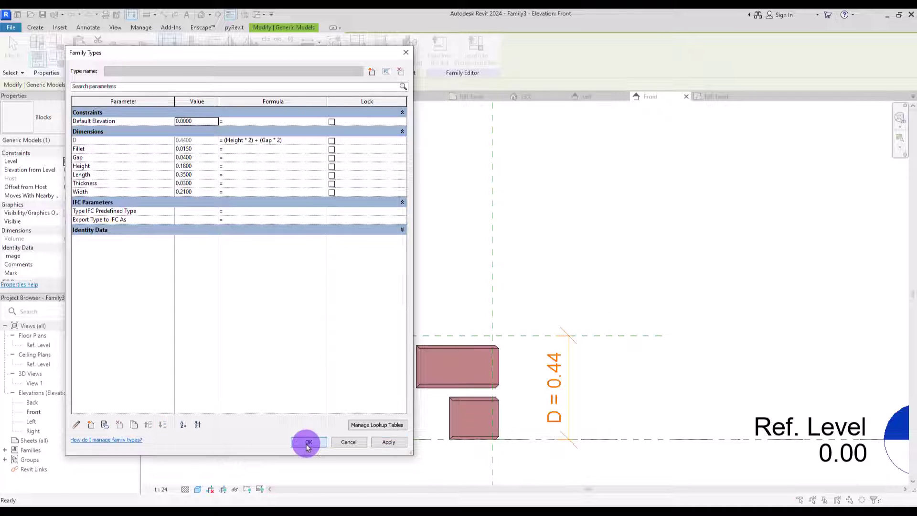
left_click(308, 443)
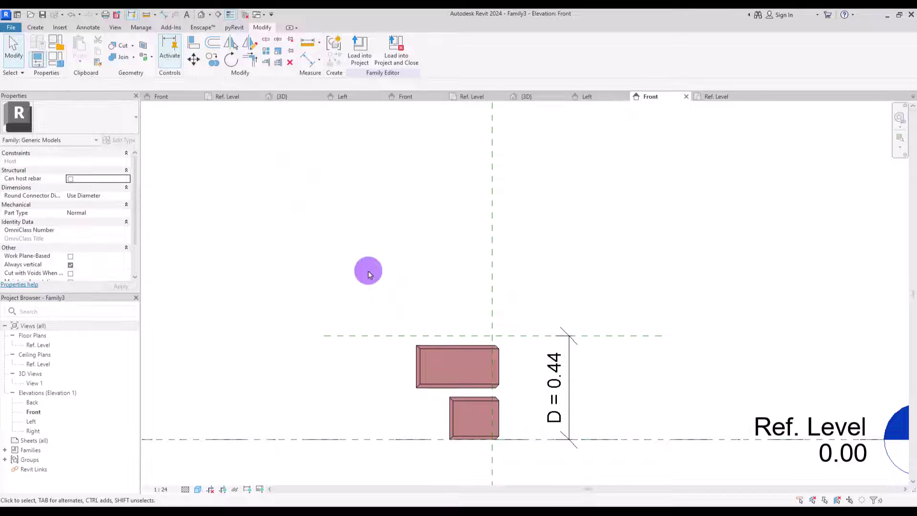
Array the Blocks instance vertically as 2 grouped, associated items, constrained, spaced from the reference level to the horizontal reference plane above.
left_click(417, 368)
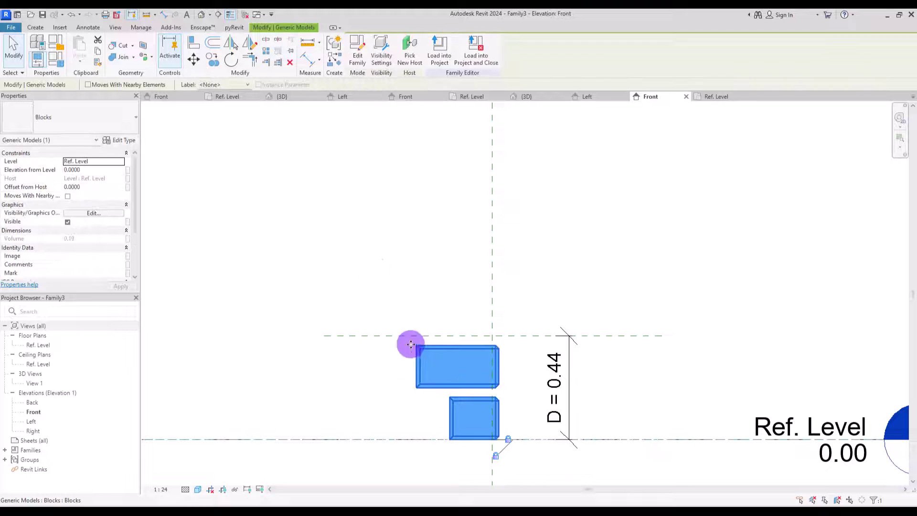
left_click(266, 51)
left_click(295, 85)
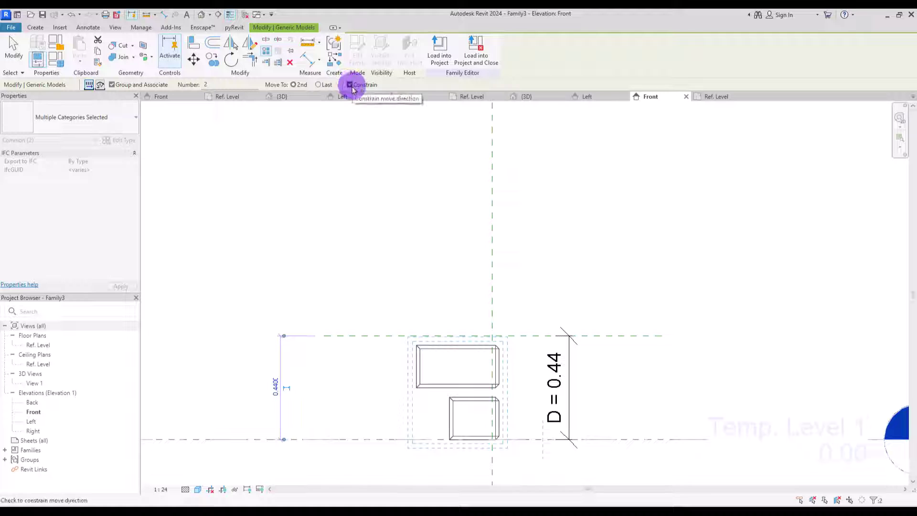
left_click(472, 441)
left_click(470, 336)
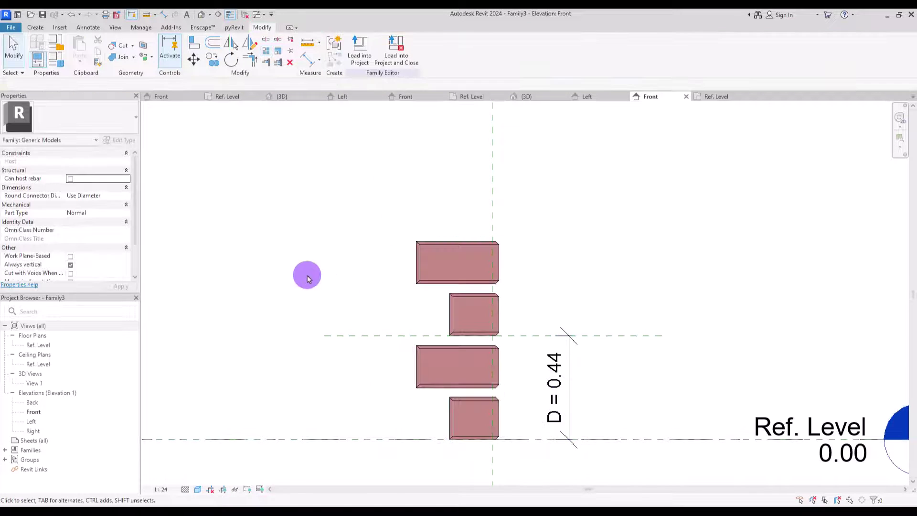
Align and lock the upper array group's base to the horizontal reference plane.
left_click(195, 46)
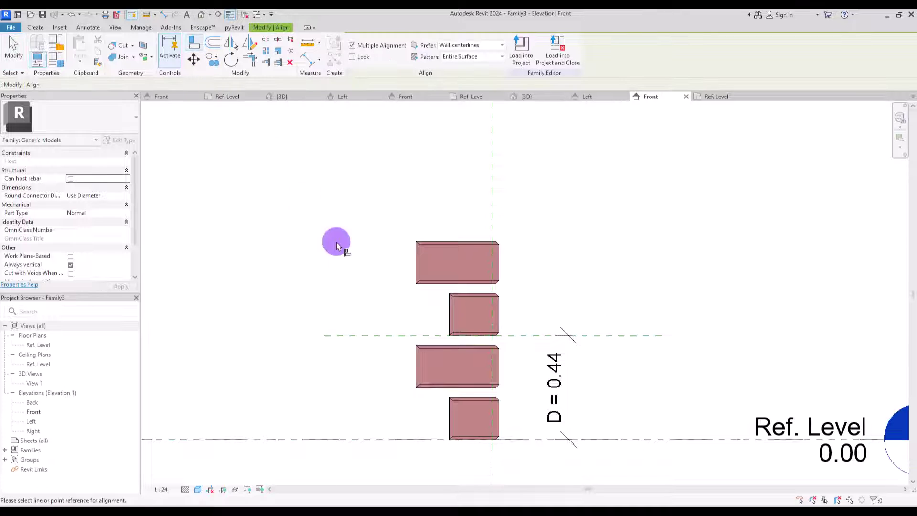
left_click(448, 340)
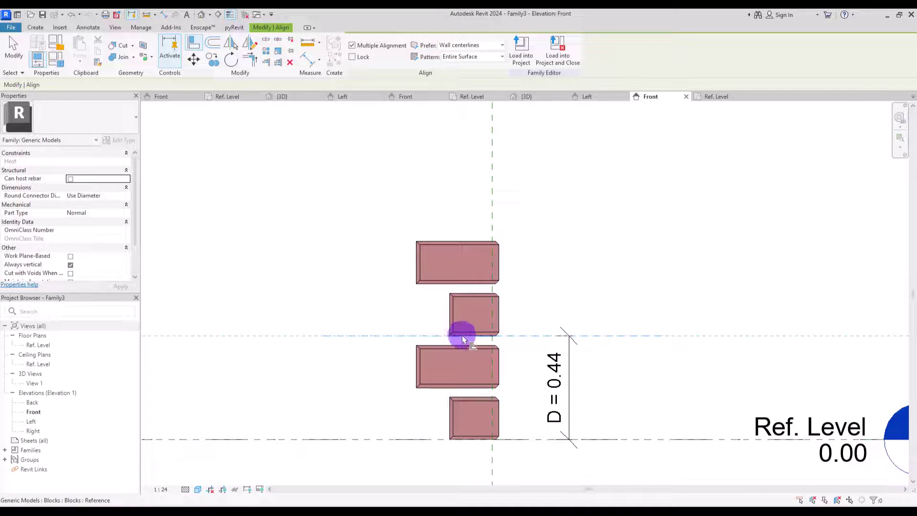
key("Escape")
key("Escape")
Label the array count with a new instance parameter named Number.
left_click(423, 266)
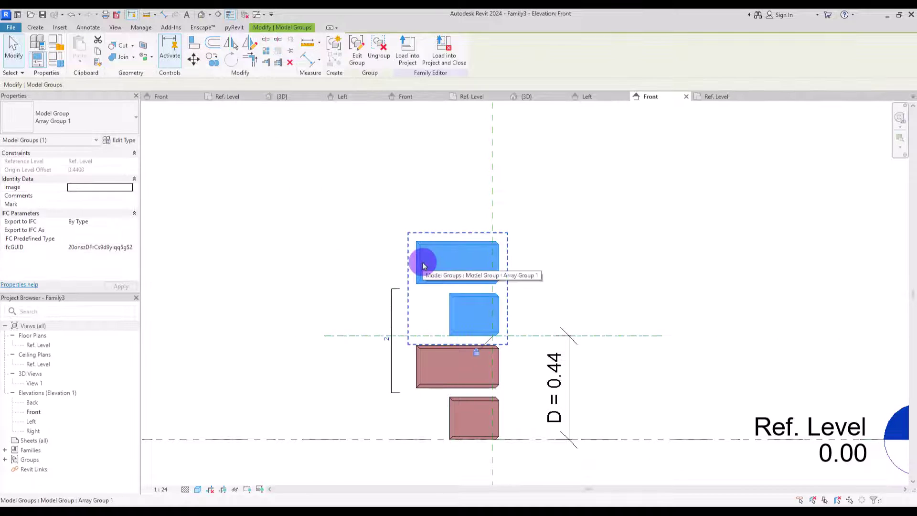
left_click(390, 353)
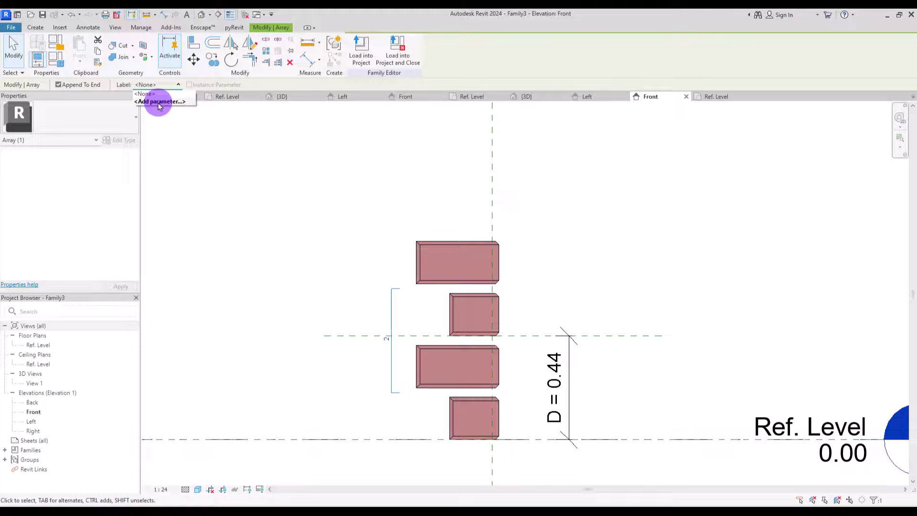
left_click(160, 102)
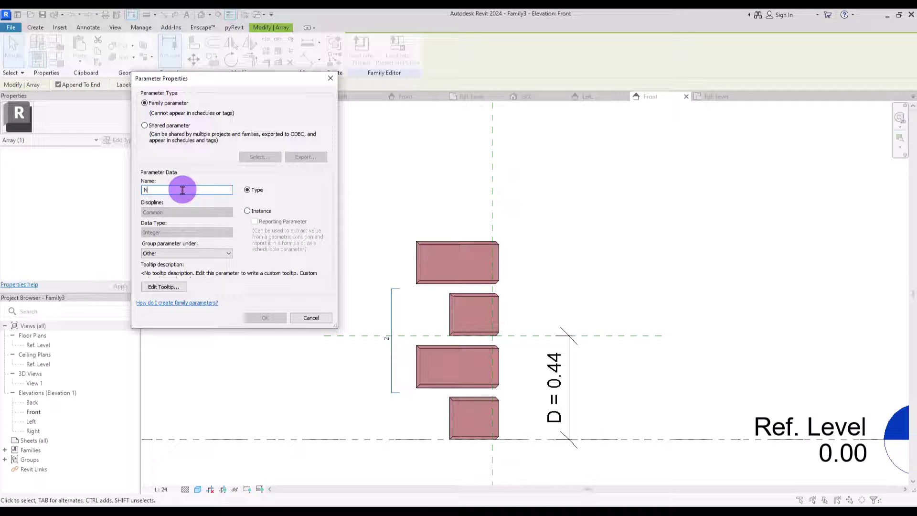
type("Number")
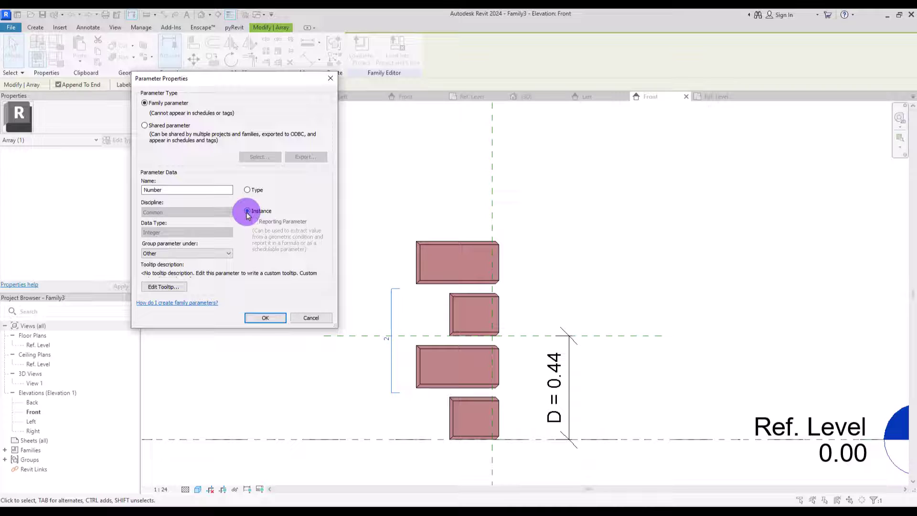
left_click(264, 317)
left_click(452, 190)
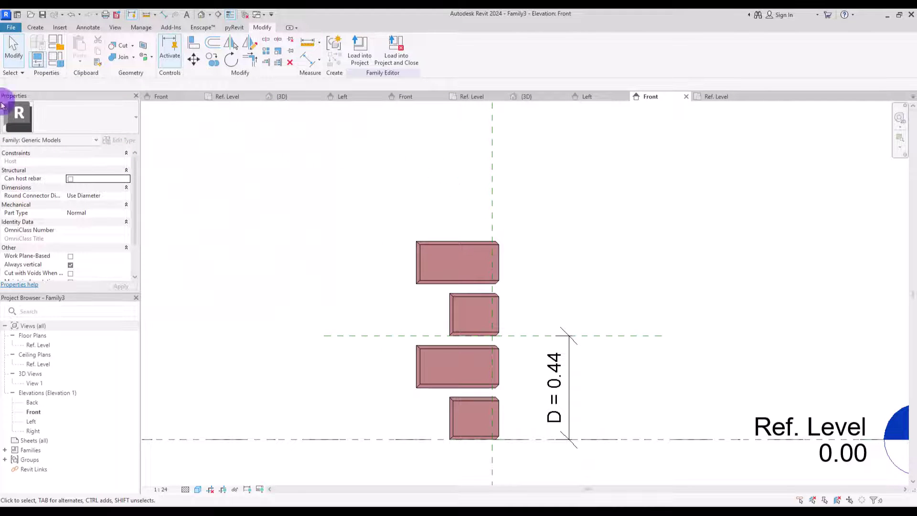
Create a new project for testing the quoin family.
left_click(12, 28)
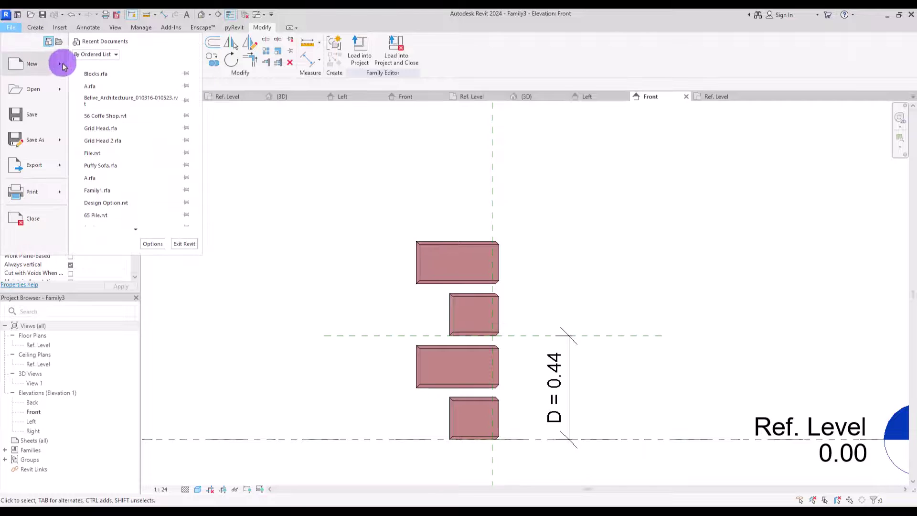
mouse_move(62, 66)
left_click(113, 68)
left_click(443, 304)
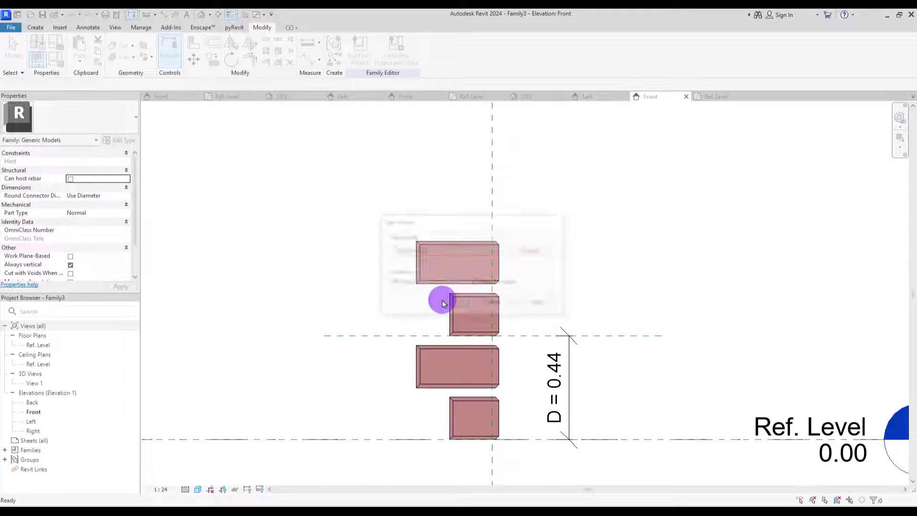
Draw two perpendicular Generic - 200mm architectural walls that meet at a corner on Level 1.
left_click(38, 58)
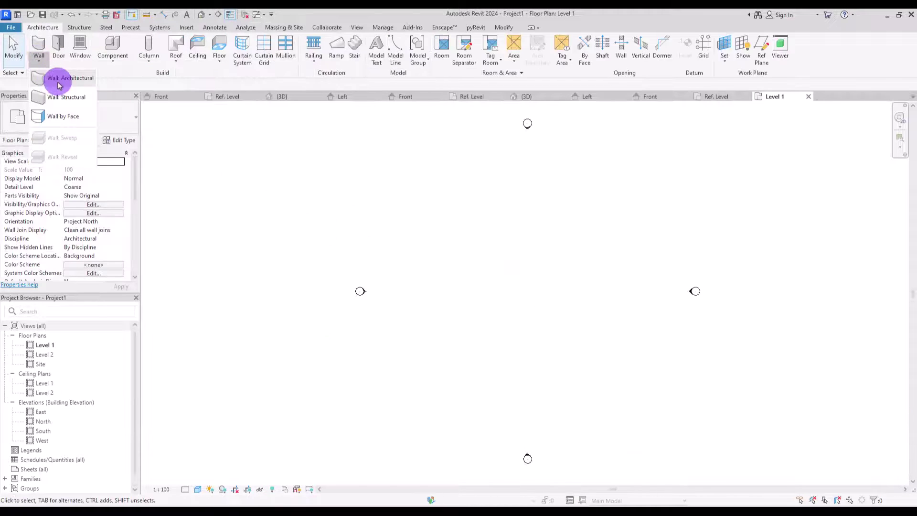
left_click(59, 85)
left_click(479, 302)
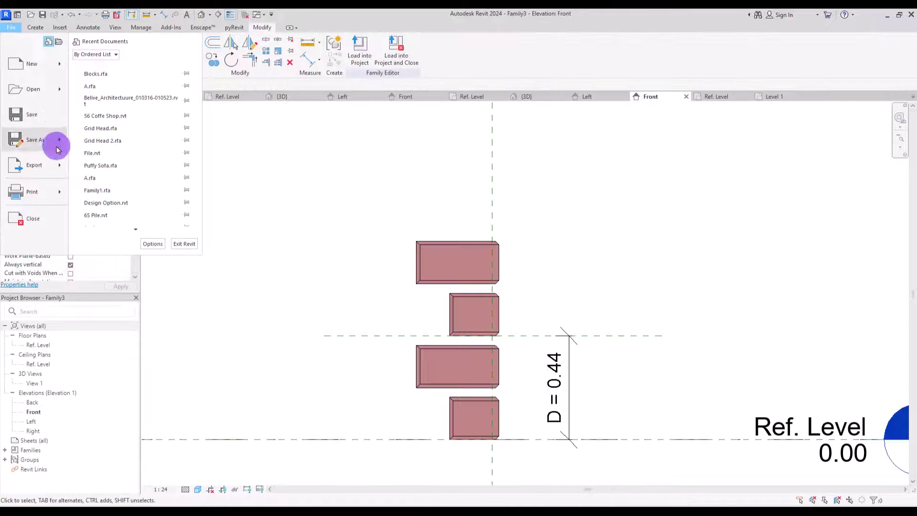
Return to the host family and save it as Quoins in the 69 Quoins folder.
mouse_move(56, 150)
left_click(123, 123)
type("Quoins")
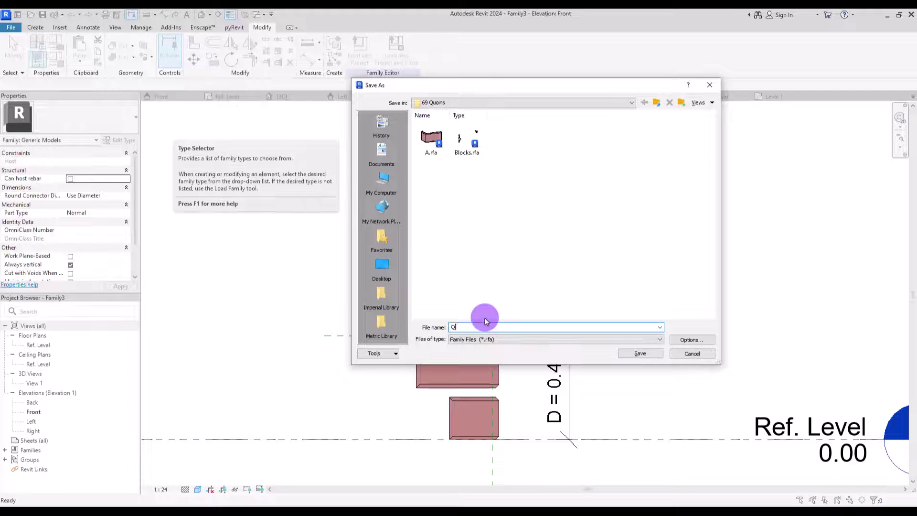
left_click(639, 353)
Load the Quoins family into Project1 and place one instance just outside the wall corner.
left_click(348, 48)
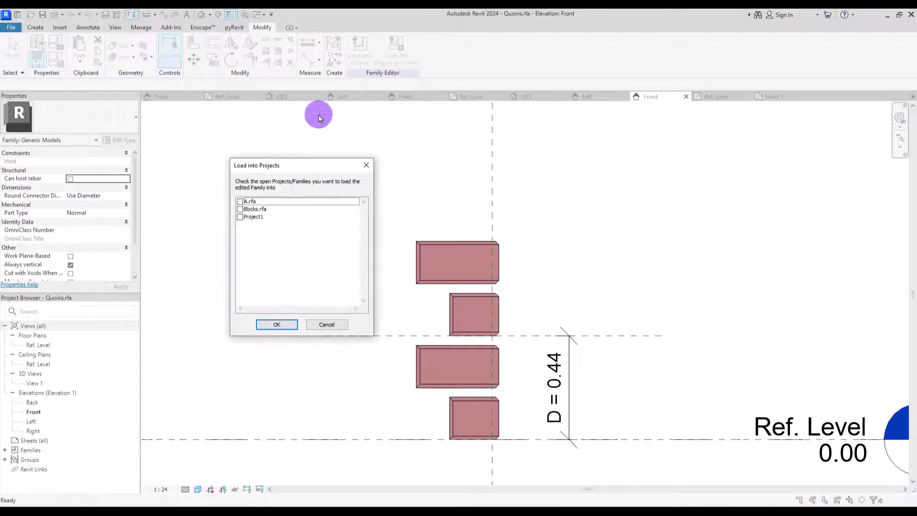
left_click(241, 216)
left_click(277, 324)
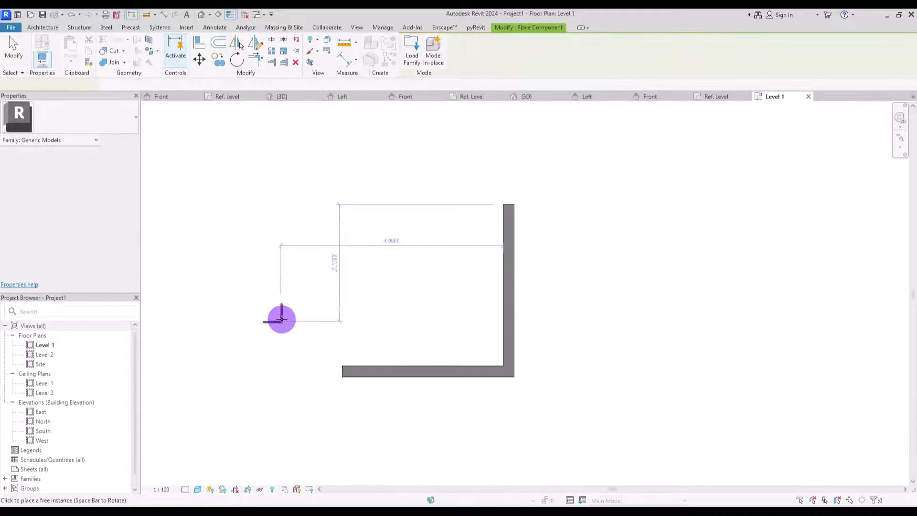
left_click(525, 388)
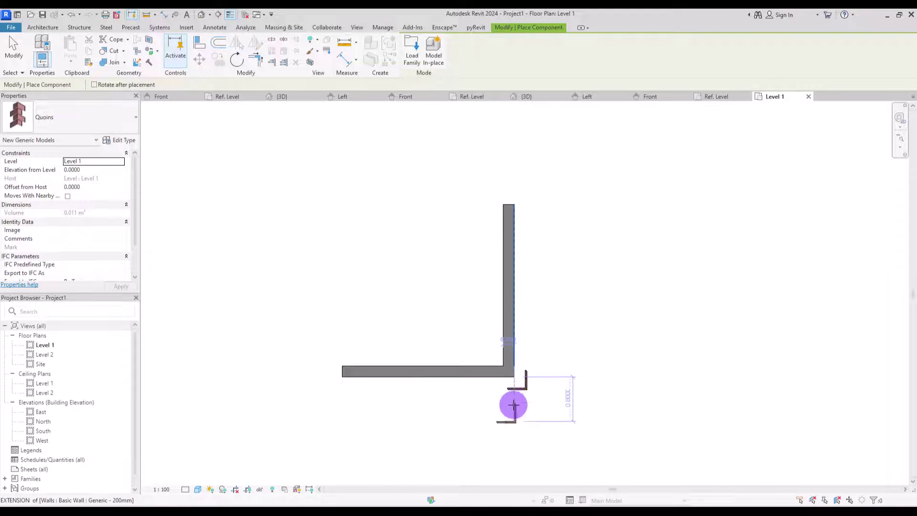
key("Escape")
Align the quoin instance with the outer faces of both walls so it sits on their corner.
left_click(504, 28)
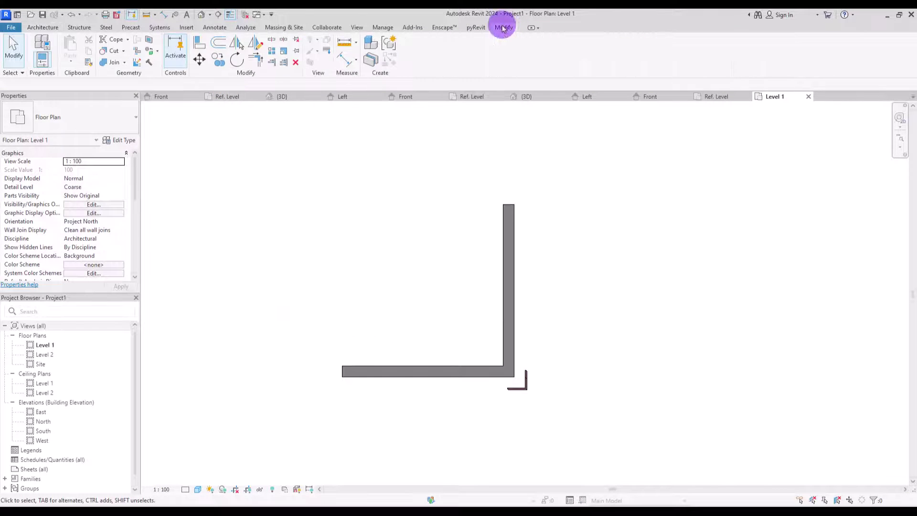
left_click(198, 42)
left_click(515, 344)
left_click(520, 375)
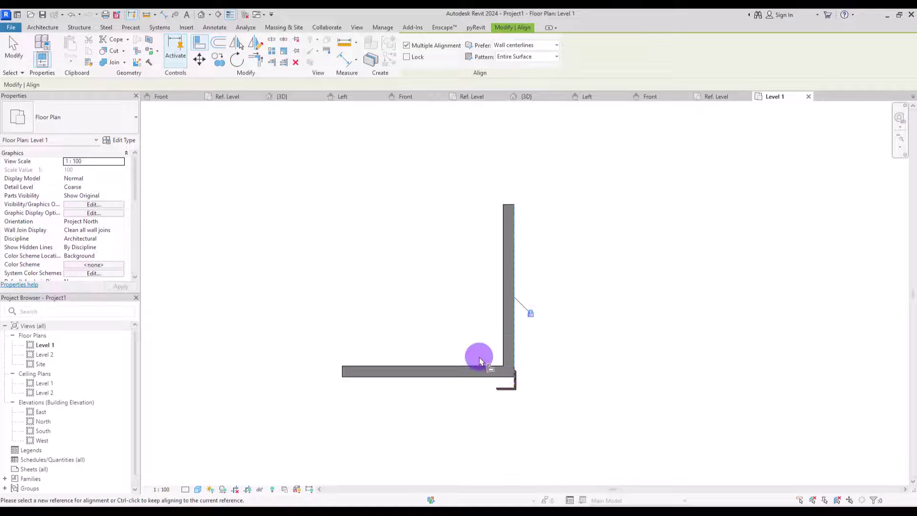
key("Escape")
left_click(473, 378)
left_click(499, 388)
key("Escape")
key("Escape")
left_click(164, 127)
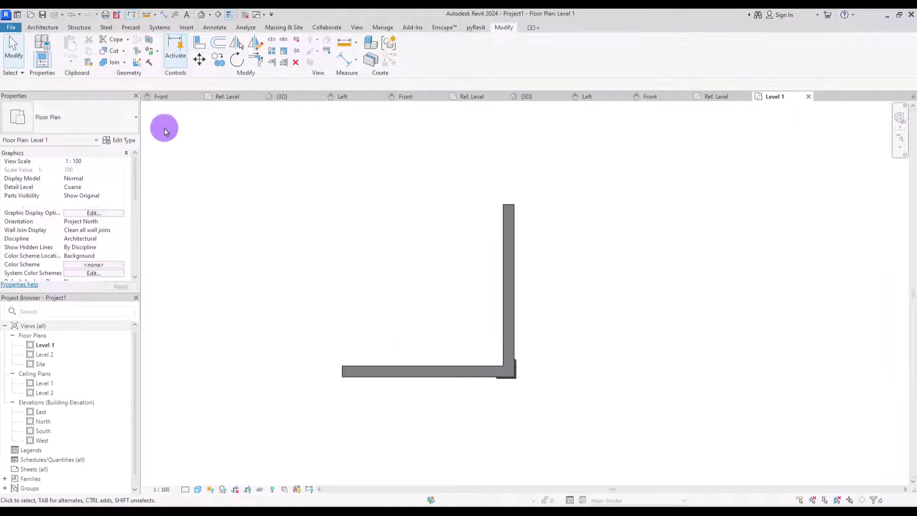
Open the 3D view and set the quoin instance's Number to 6.
left_click(201, 15)
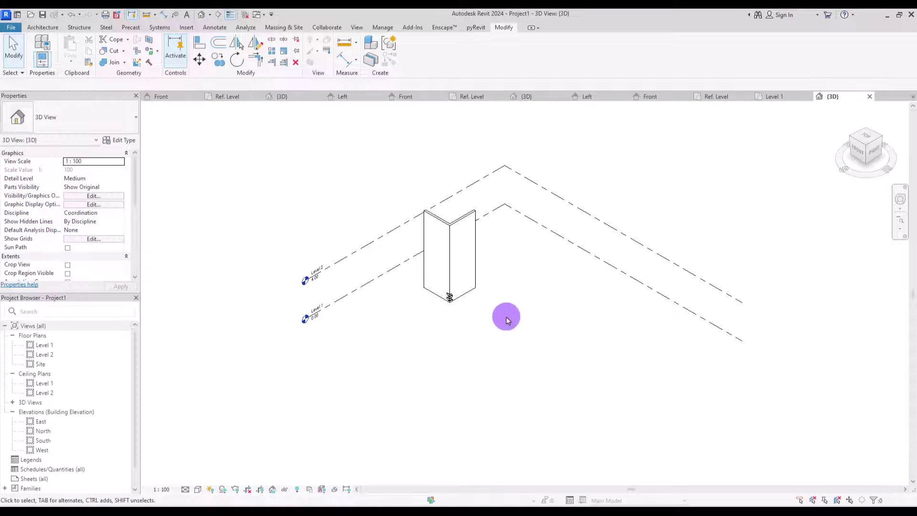
middle_click_drag(506, 315, 538, 223, "shift")
scroll(478, 287, "up", 5)
middle_click_drag(447, 358, 448, 217, "shift")
left_click(444, 328)
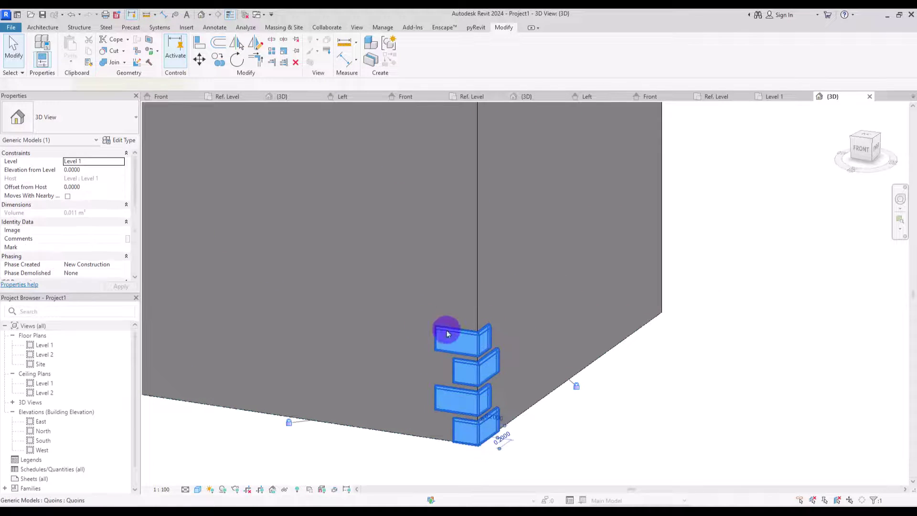
left_click_drag(135, 178, 129, 213)
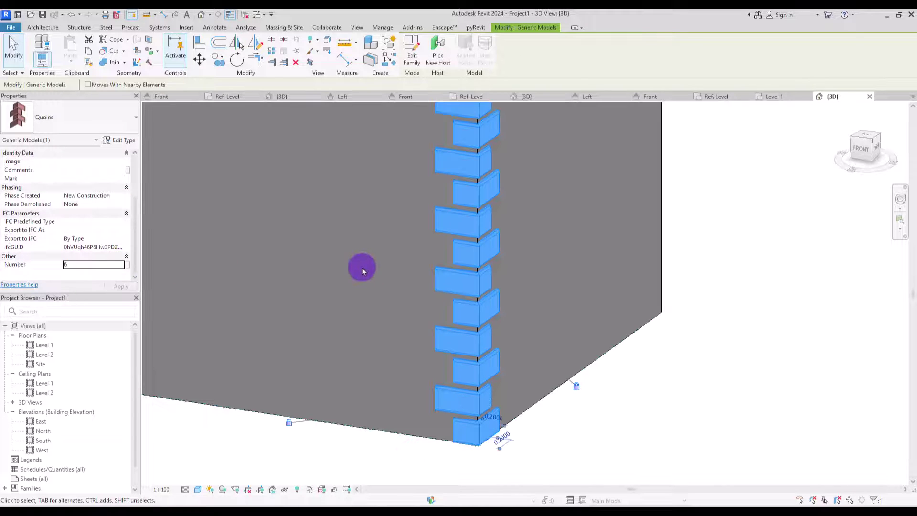
key("Escape")
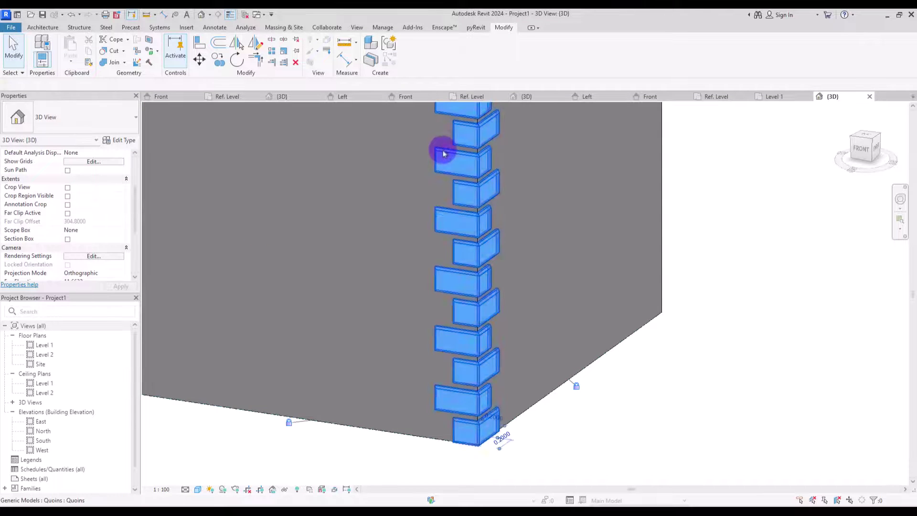
Edit the type properties of the placed quoin, setting Width to 0.25 and Length to 0.38 and applying each change.
left_click(437, 150)
left_click(123, 140)
left_click(184, 166)
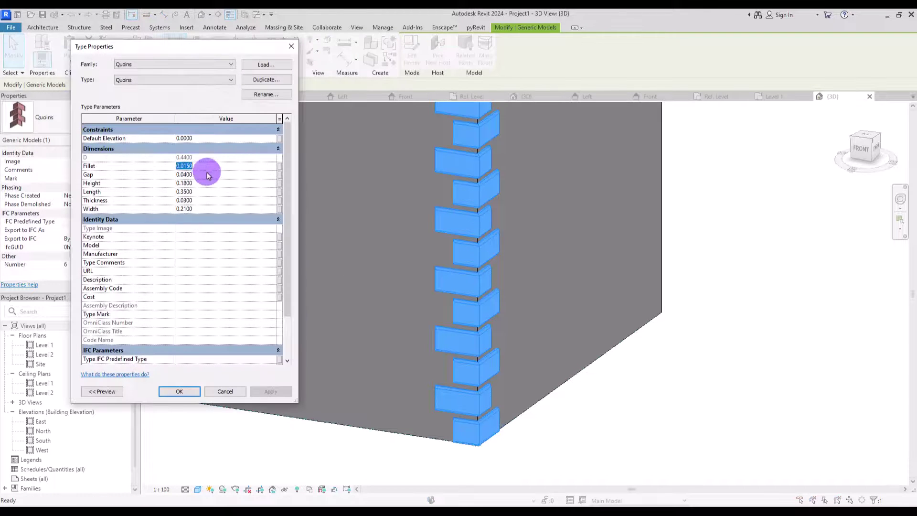
left_click(192, 209)
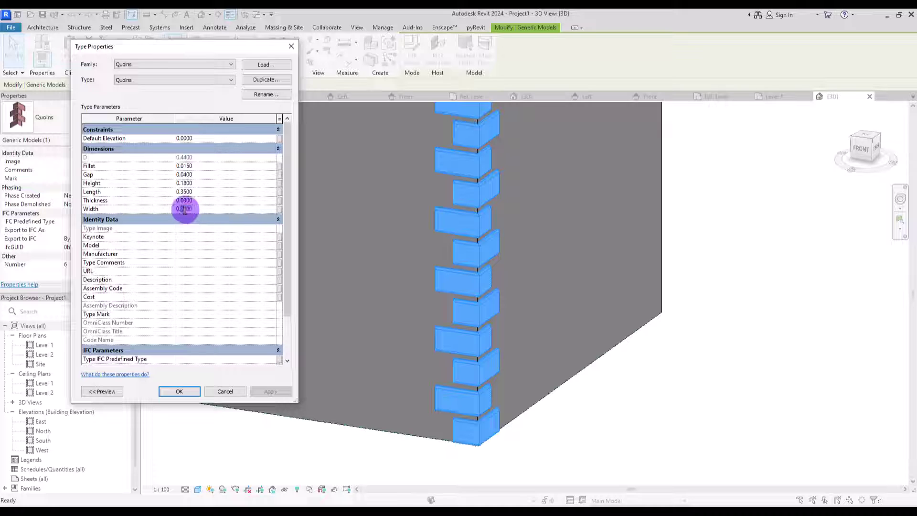
left_click_drag(185, 210, 234, 207)
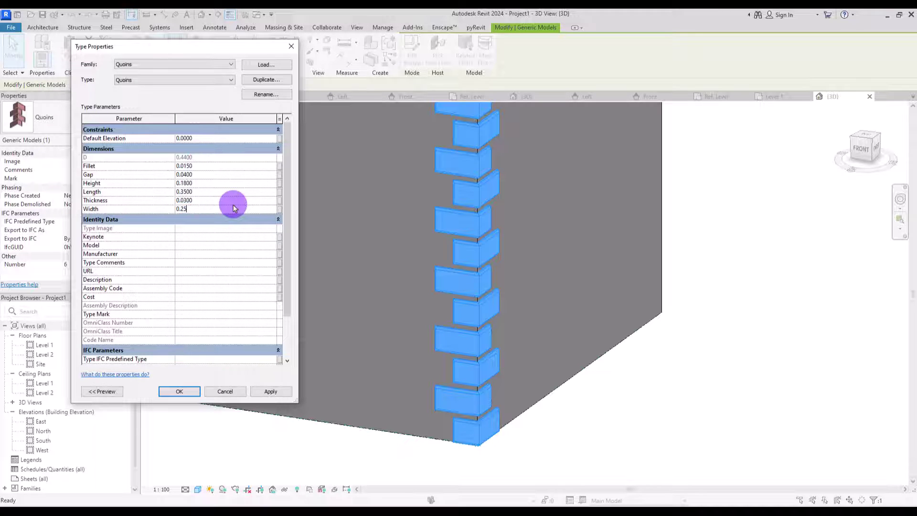
left_click(270, 392)
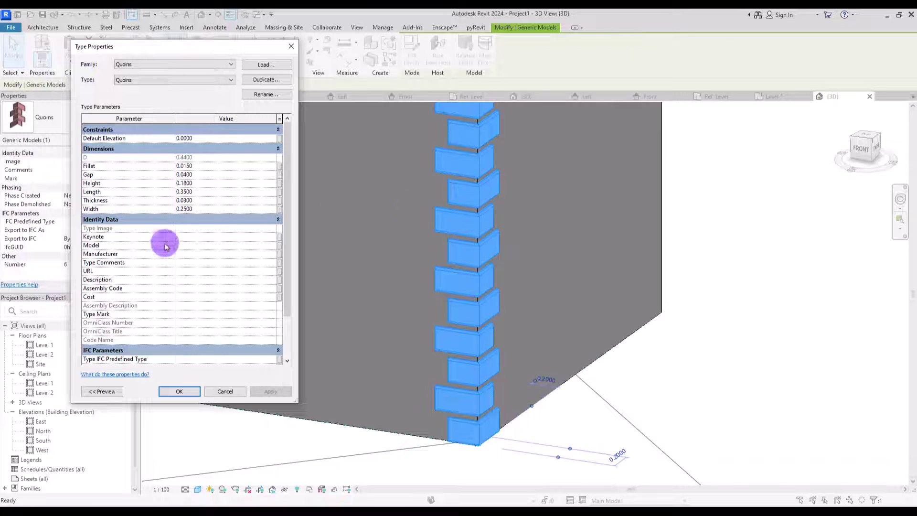
left_click_drag(185, 194, 215, 193)
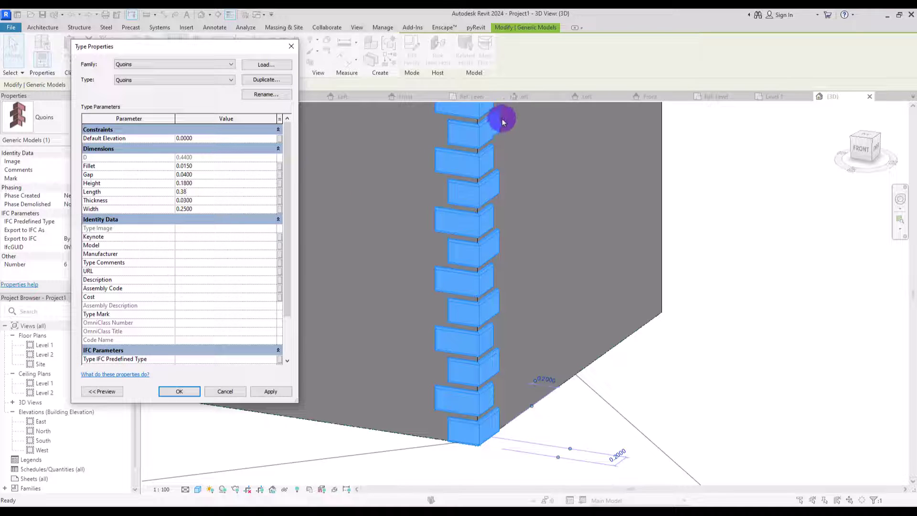
left_click(271, 392)
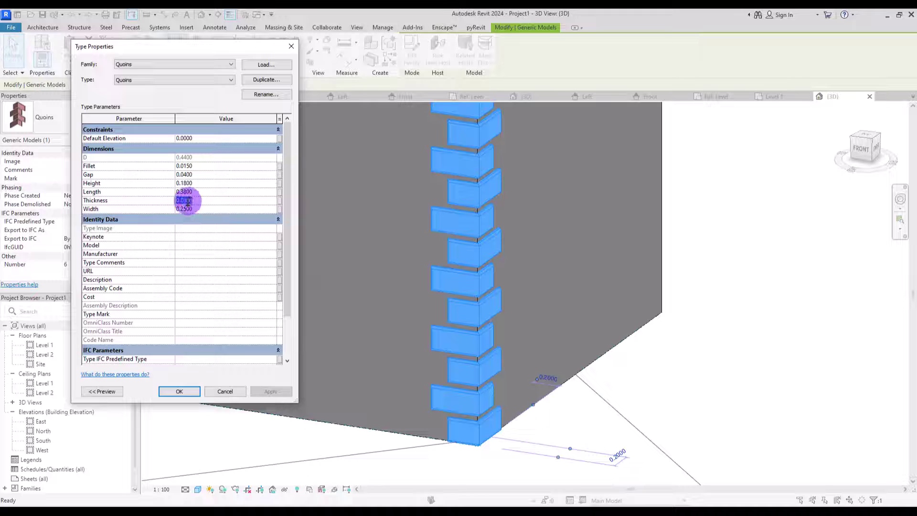
Set the Quoins type's Thickness to 0.04 and Height to 0.21, apply both, and finish editing the type.
left_click_drag(187, 201, 230, 198)
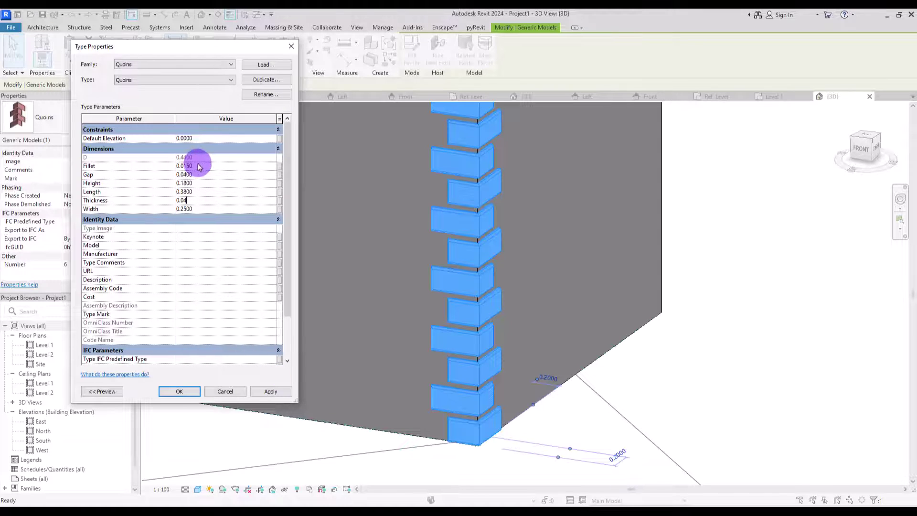
left_click(271, 391)
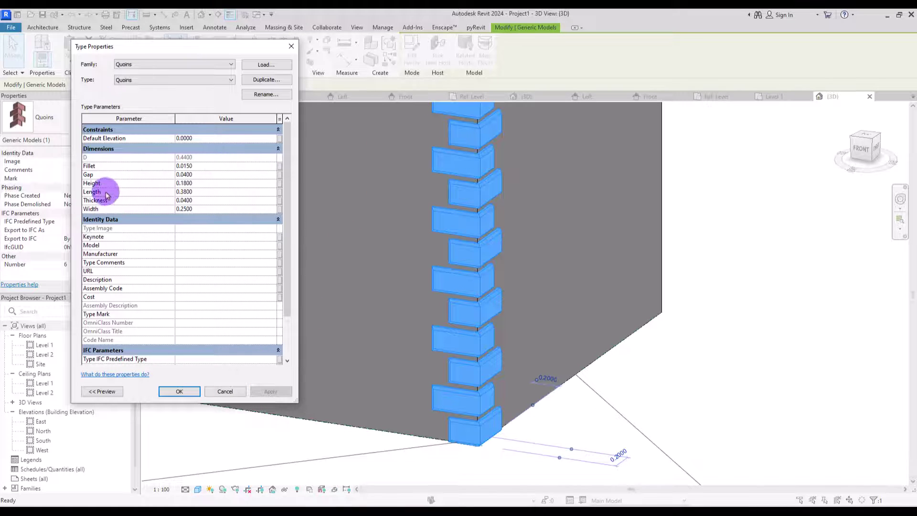
left_click_drag(180, 183, 250, 180)
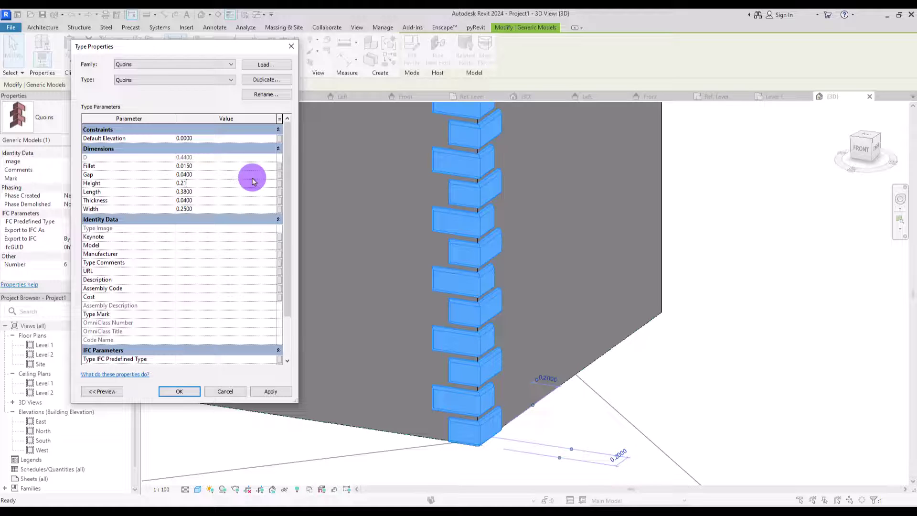
left_click(271, 391)
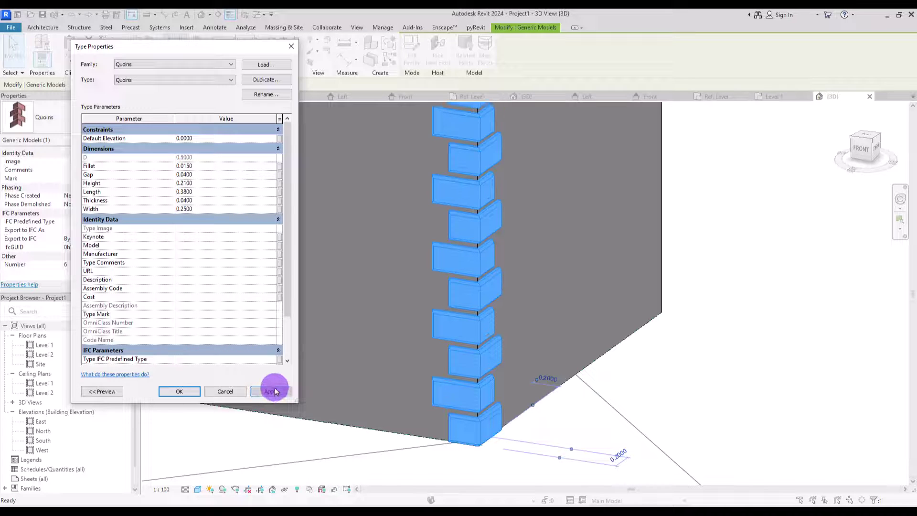
left_click(179, 391)
key("Escape")
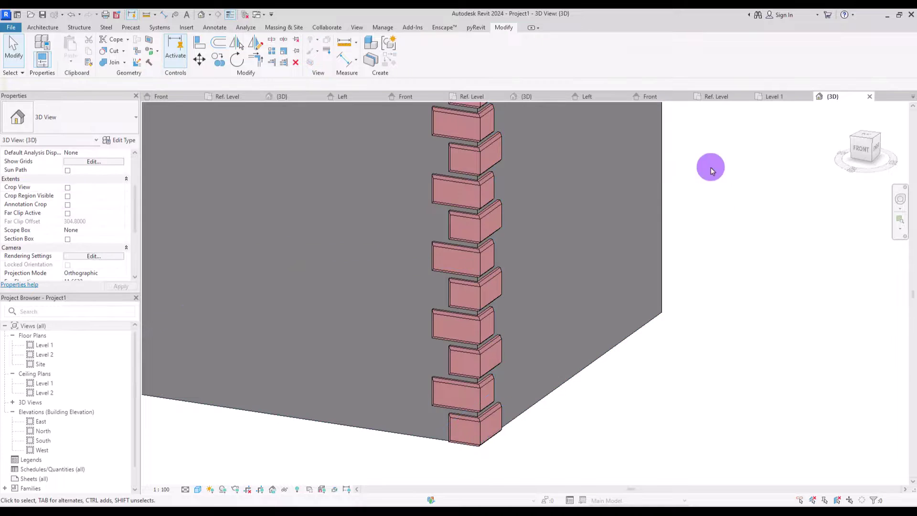
Increase the quoin instance's Number to 9, to 15, and further until the blocks fill the full height of the wall corner.
scroll(711, 171, "down", 3)
scroll(606, 219, "up", 2)
middle_click_drag(606, 219, 592, 339)
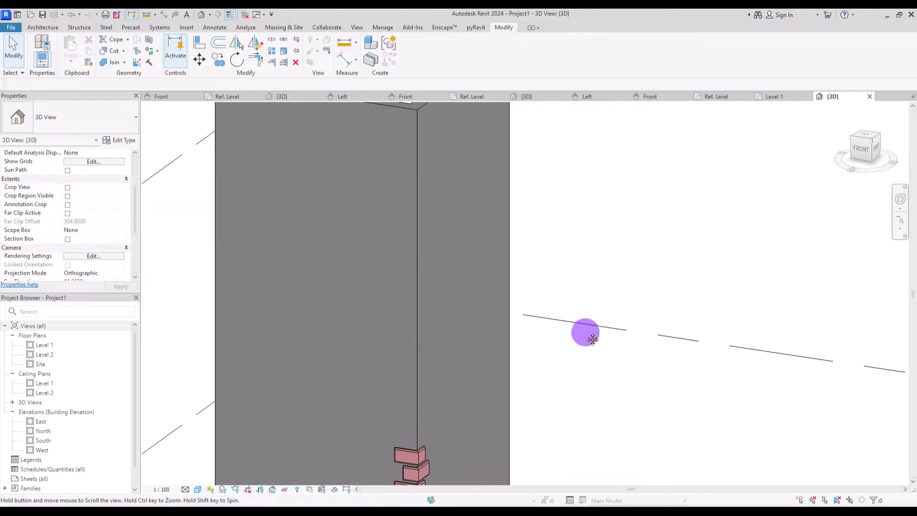
scroll(639, 213, "down", 3)
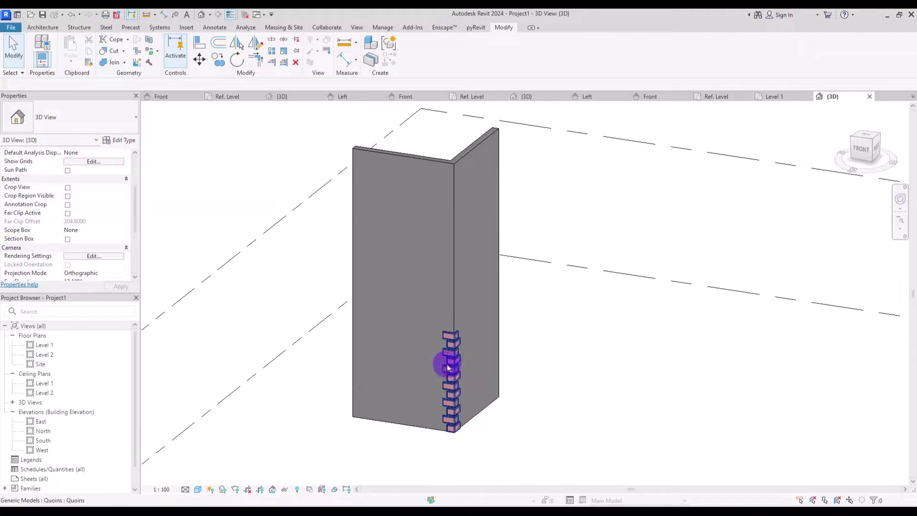
left_click(448, 366)
type("9")
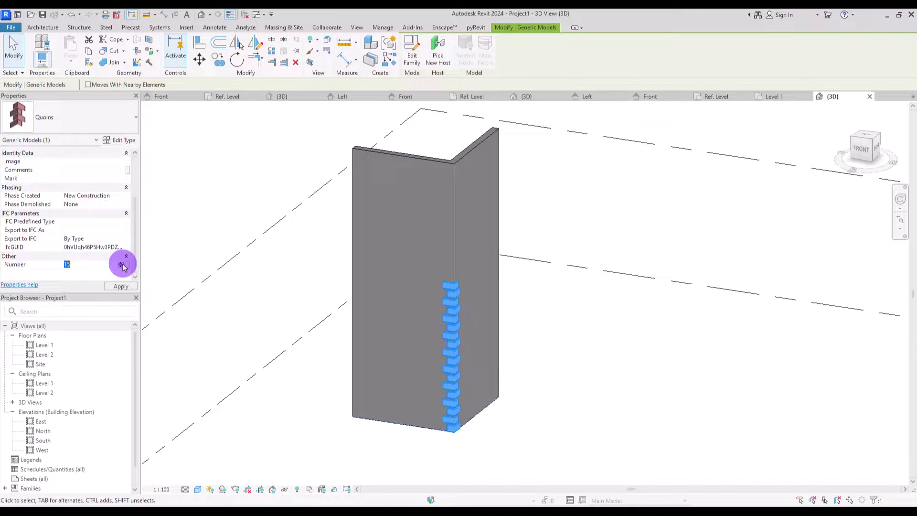
mouse_move(328, 297)
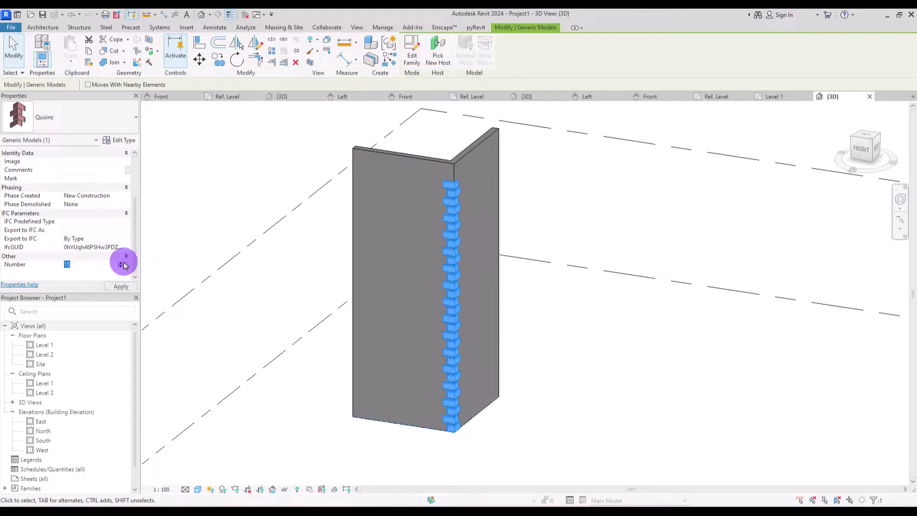
left_click(292, 313)
middle_click_drag(292, 313, 564, 283, "shift")
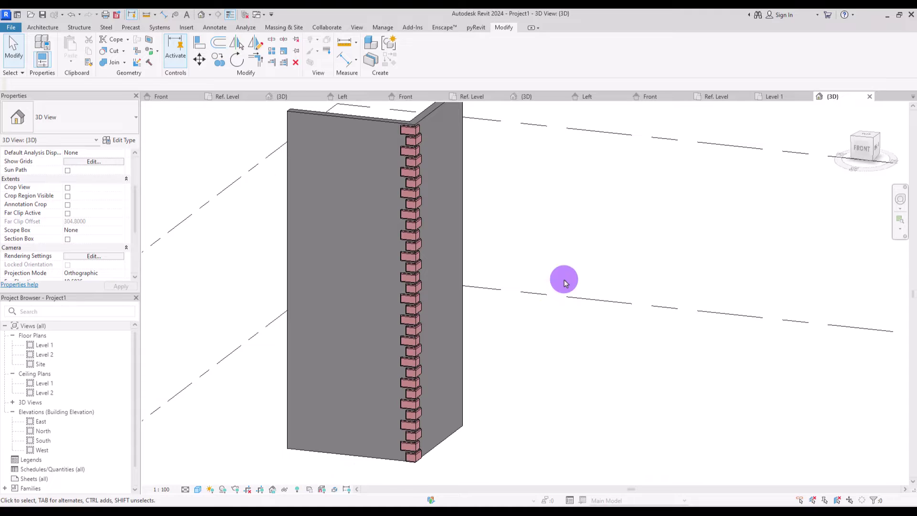